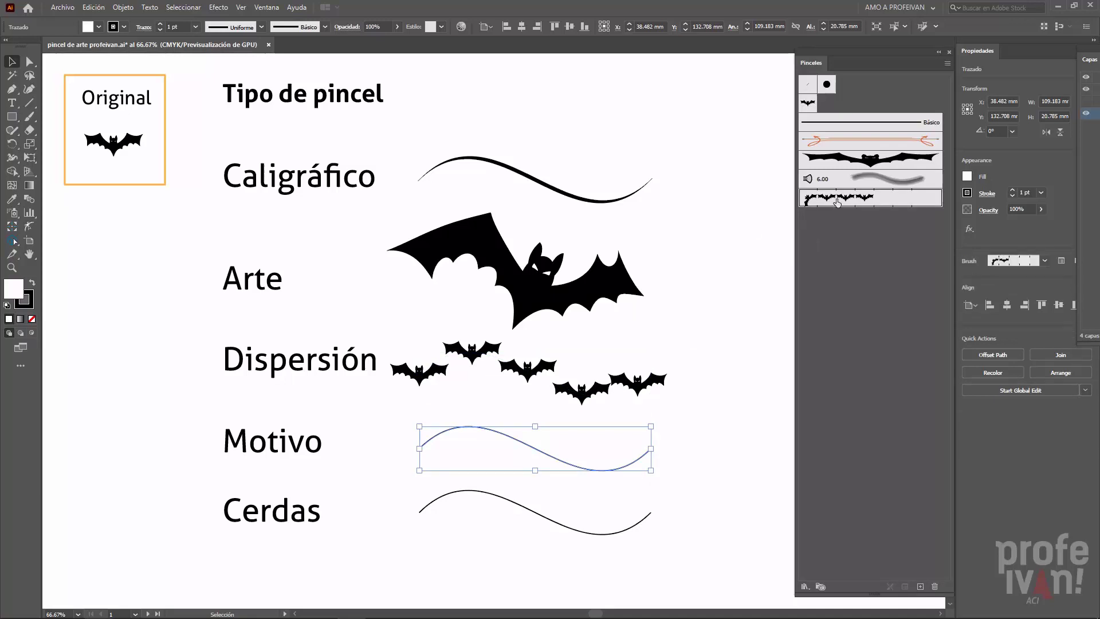
- Apply the 6.00 bristle brush to the curve in the Cerdas row and deselect it
click(605, 533)
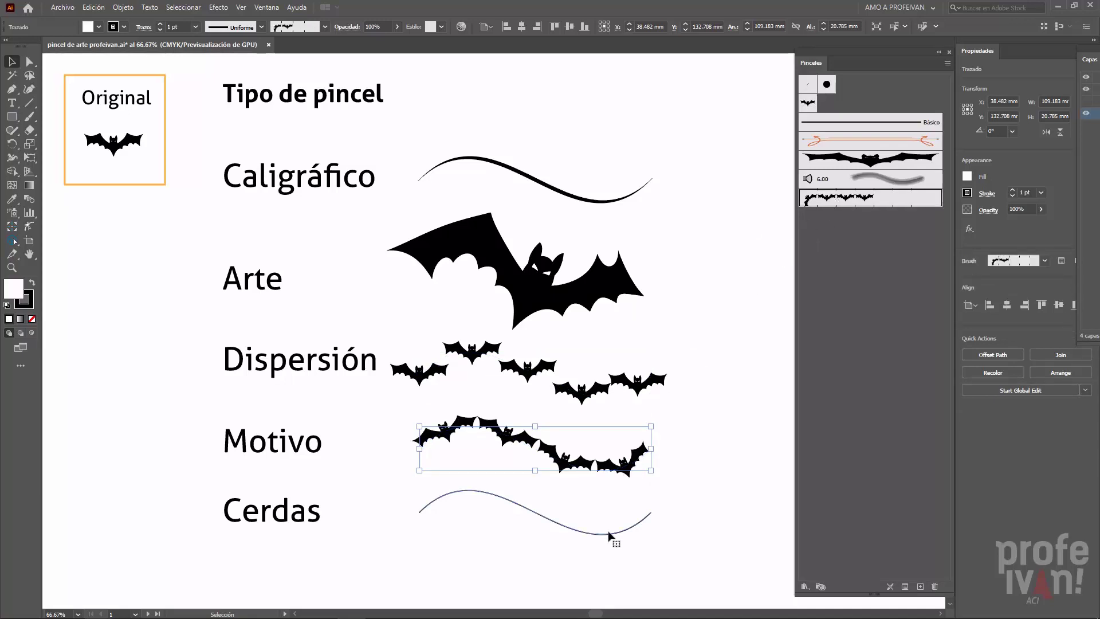
click(841, 182)
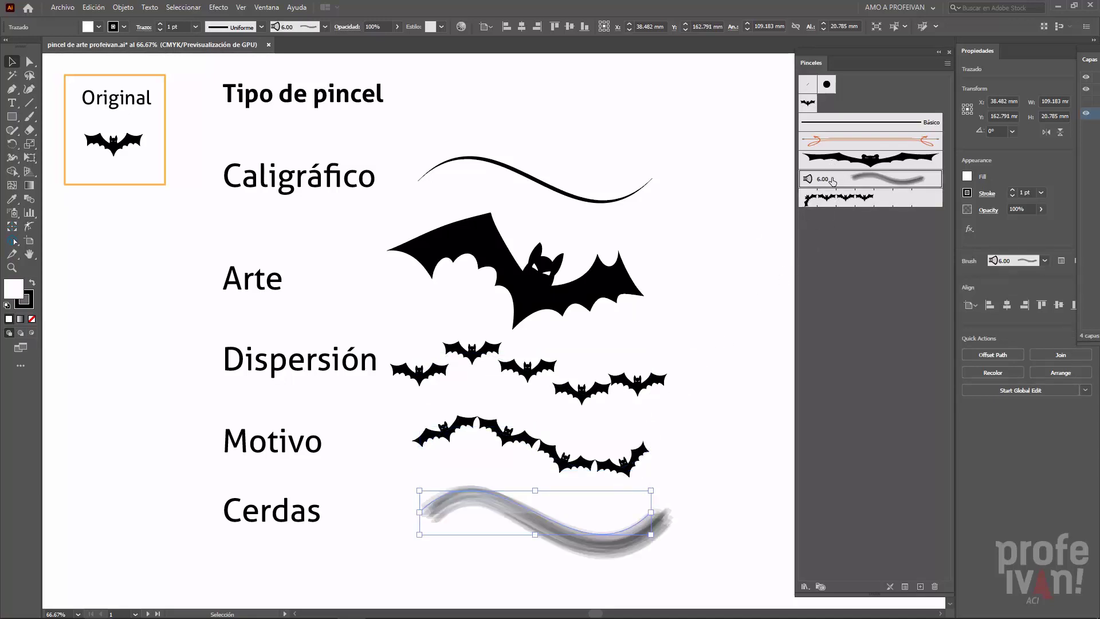
click(736, 273)
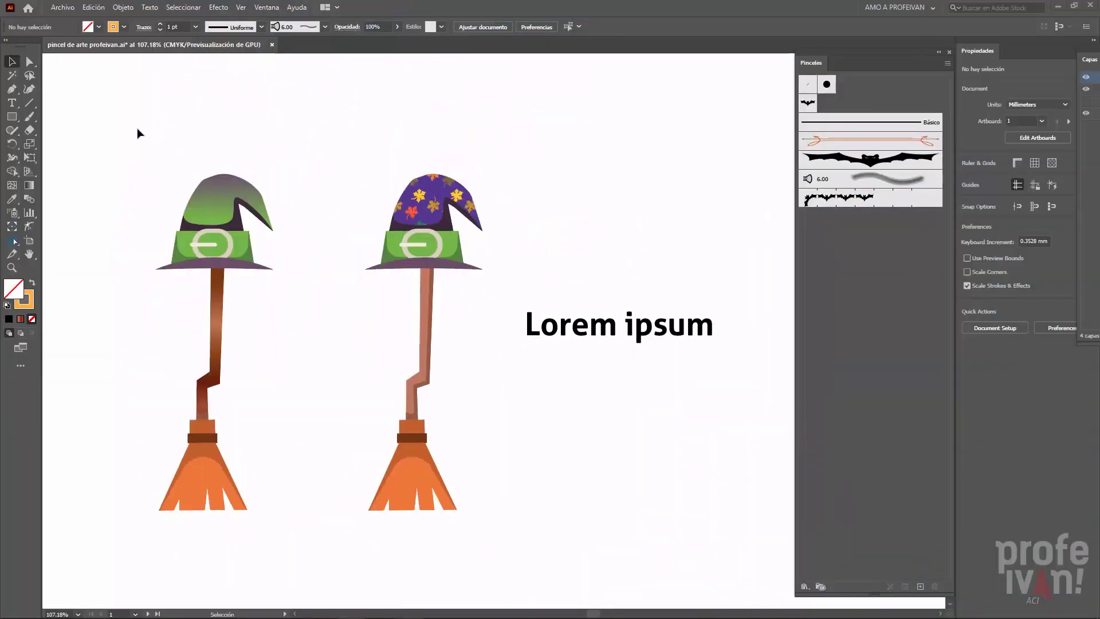
- Try to create a Pincel de arte brush from the broom with the gradient-filled hat
click(193, 228)
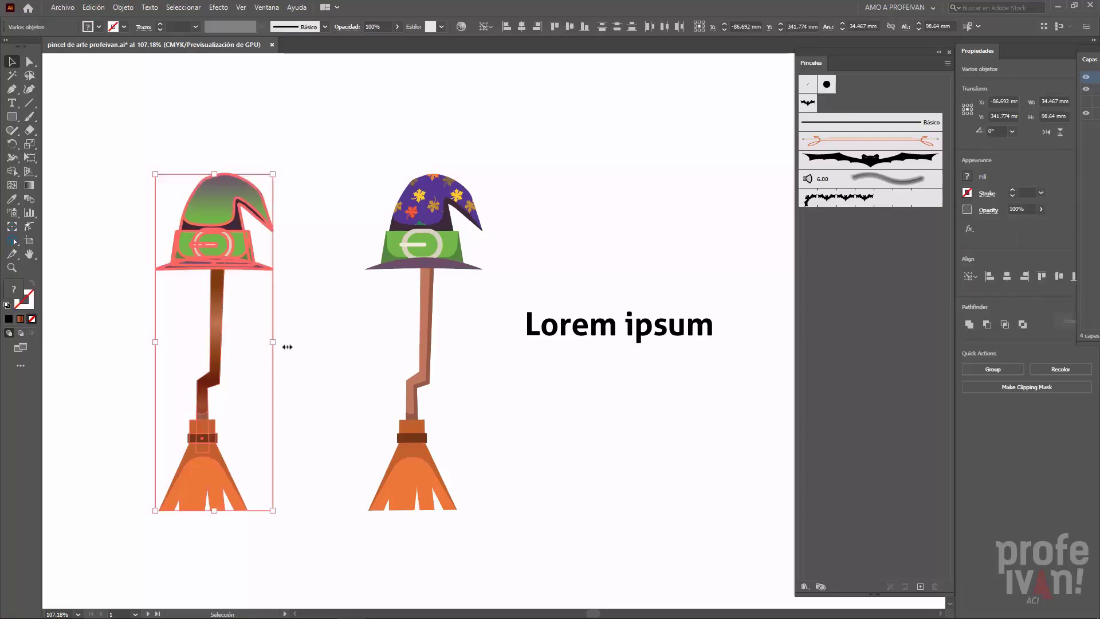
click(920, 586)
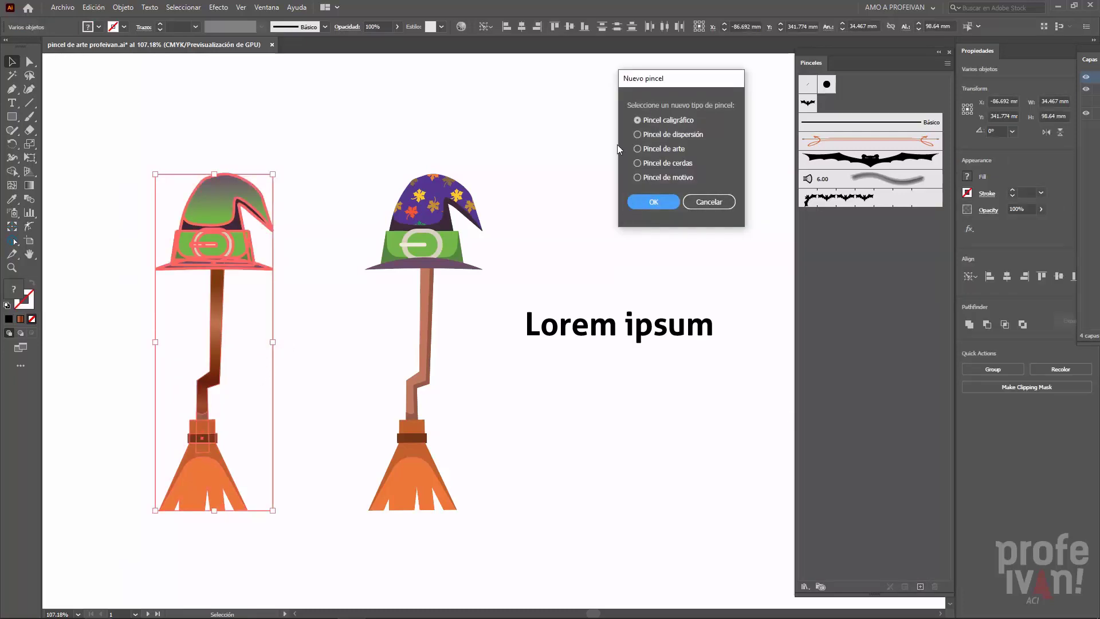
click(637, 148)
click(655, 202)
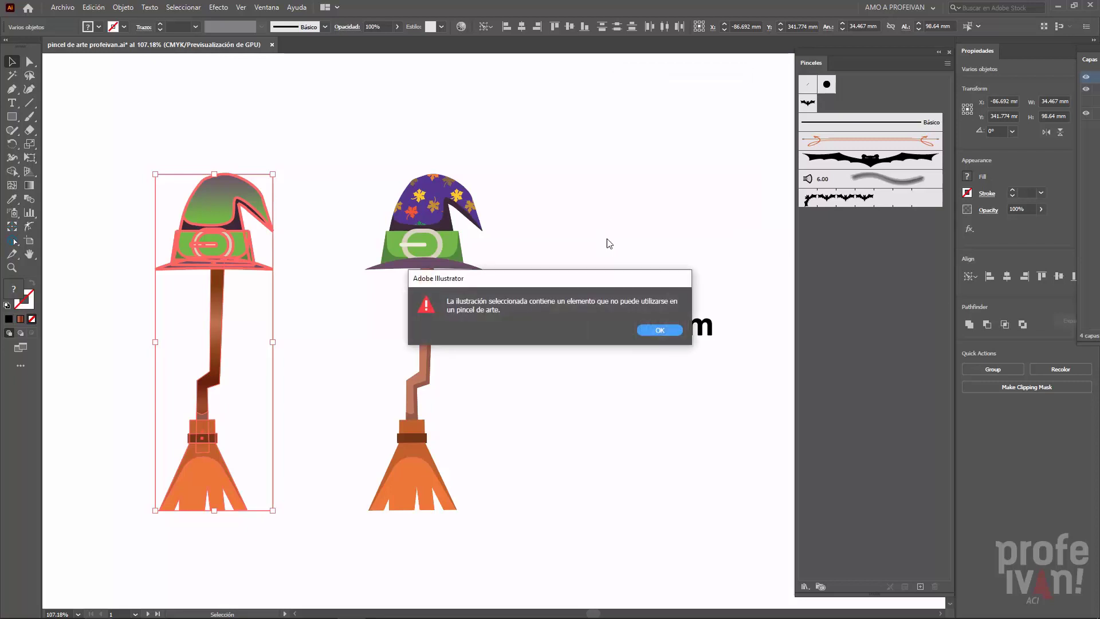
click(655, 330)
- Try to create a Pincel de arte brush from the broom with the leaf-patterned hat
drag(342, 136, 476, 531)
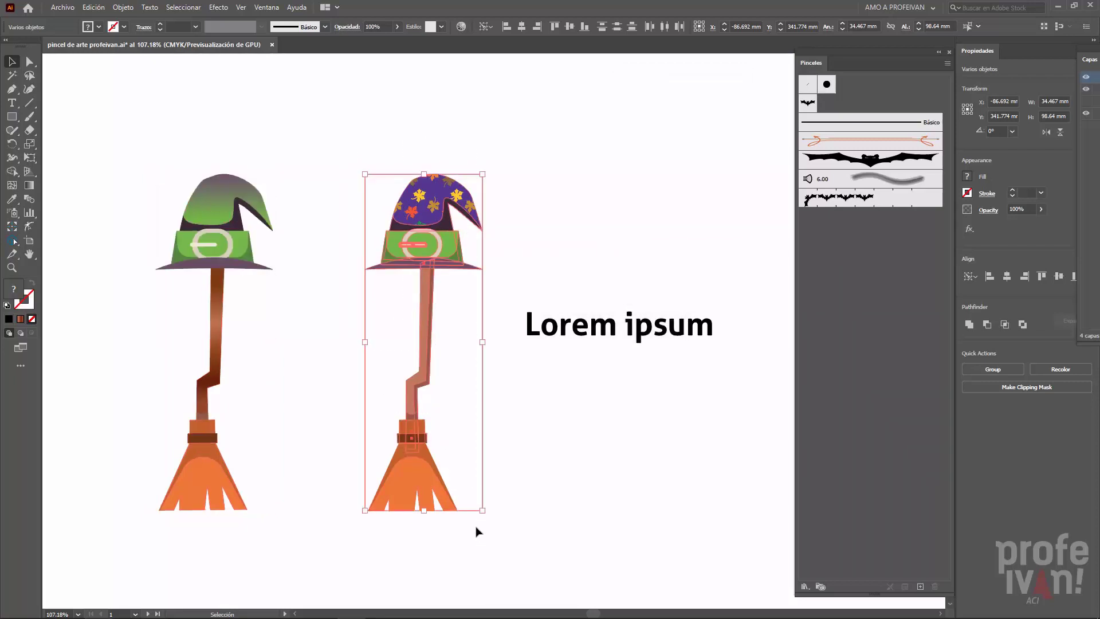
click(920, 585)
click(664, 148)
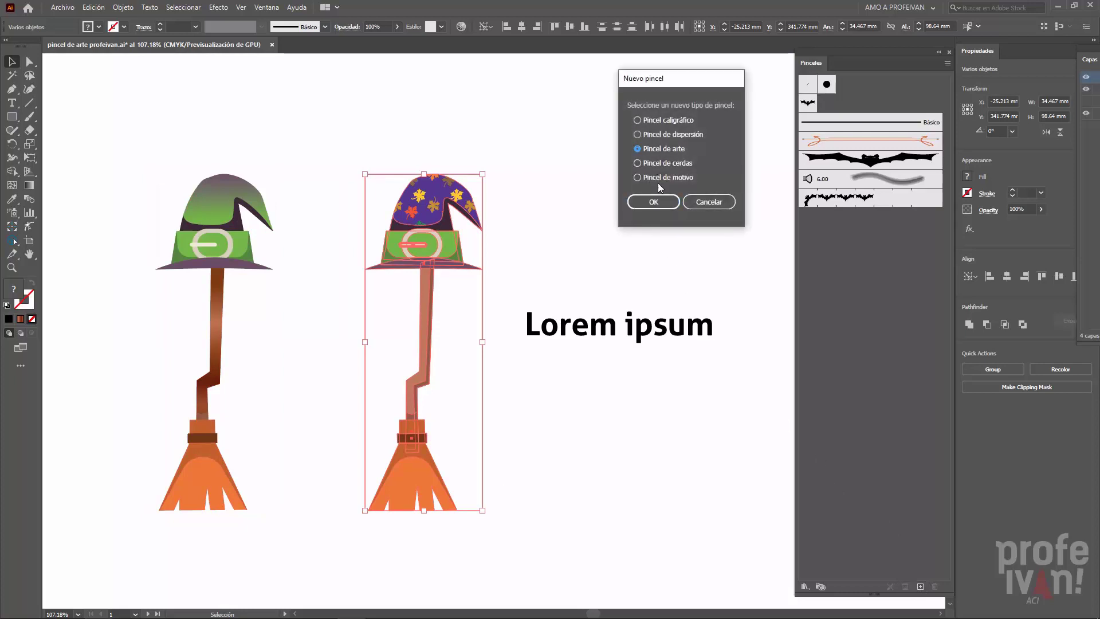
click(646, 206)
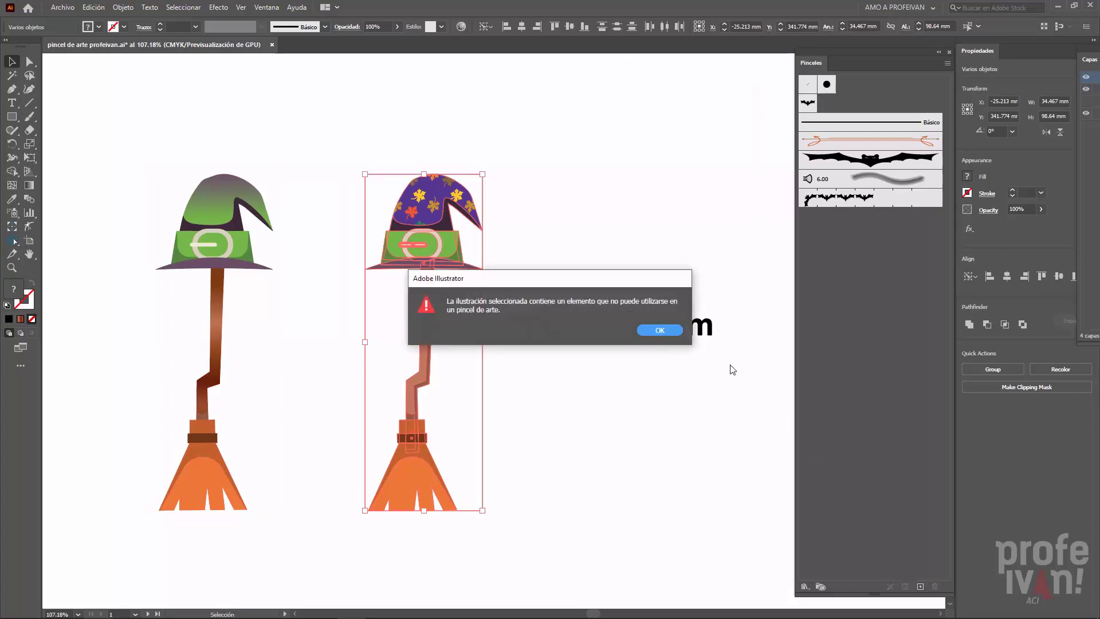
click(660, 330)
- Try to create a Pincel de arte brush from the live text "Lorem ipsum"
click(643, 333)
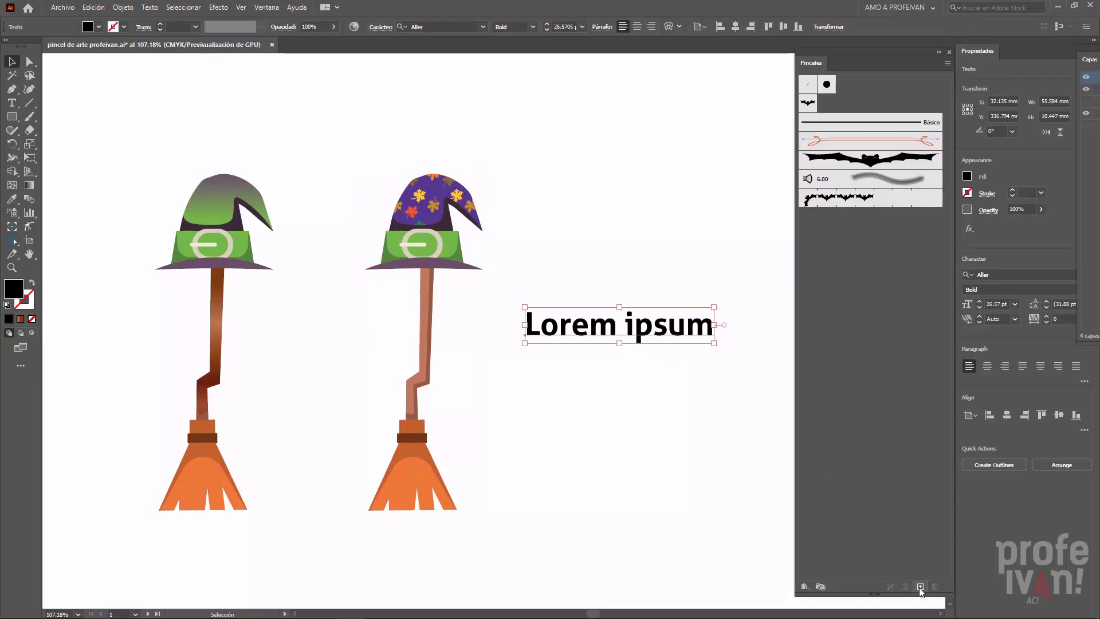
click(920, 587)
click(646, 149)
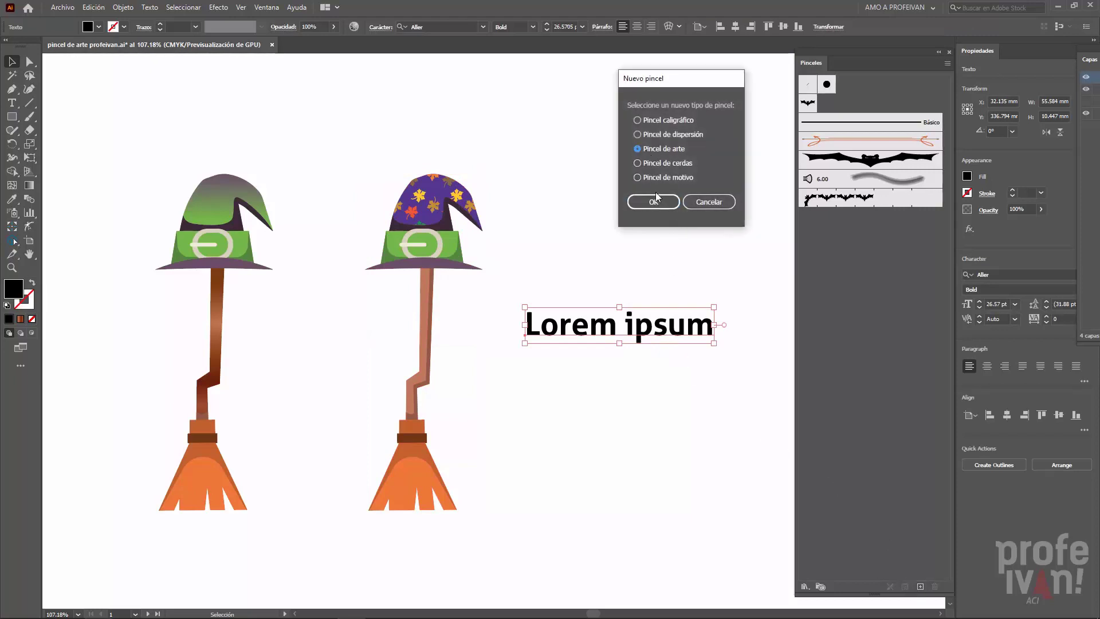
click(653, 202)
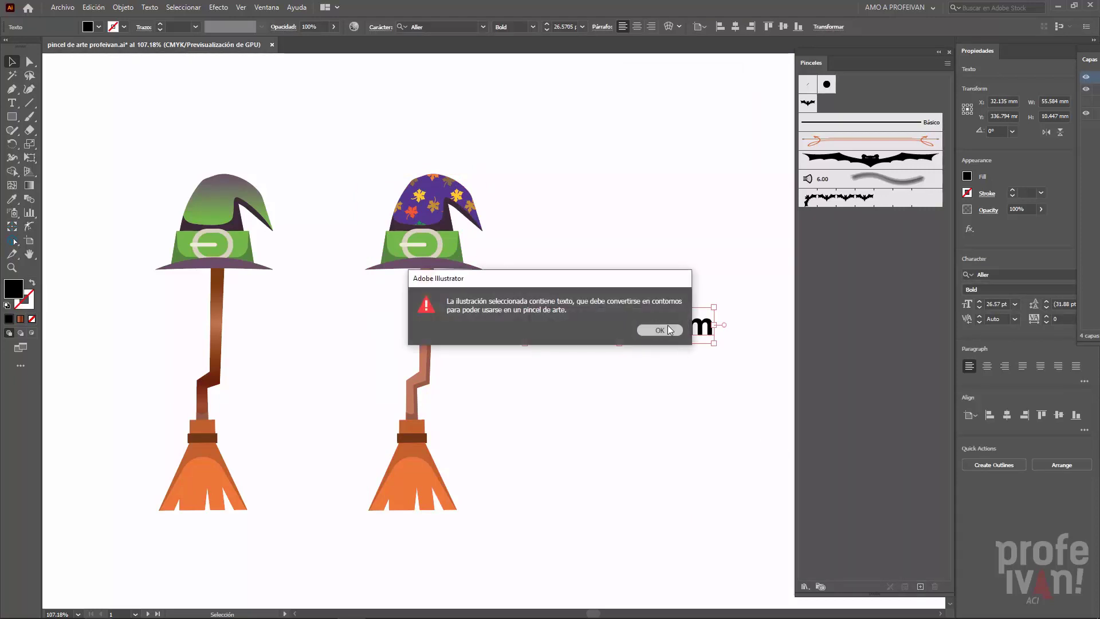
click(660, 331)
click(741, 269)
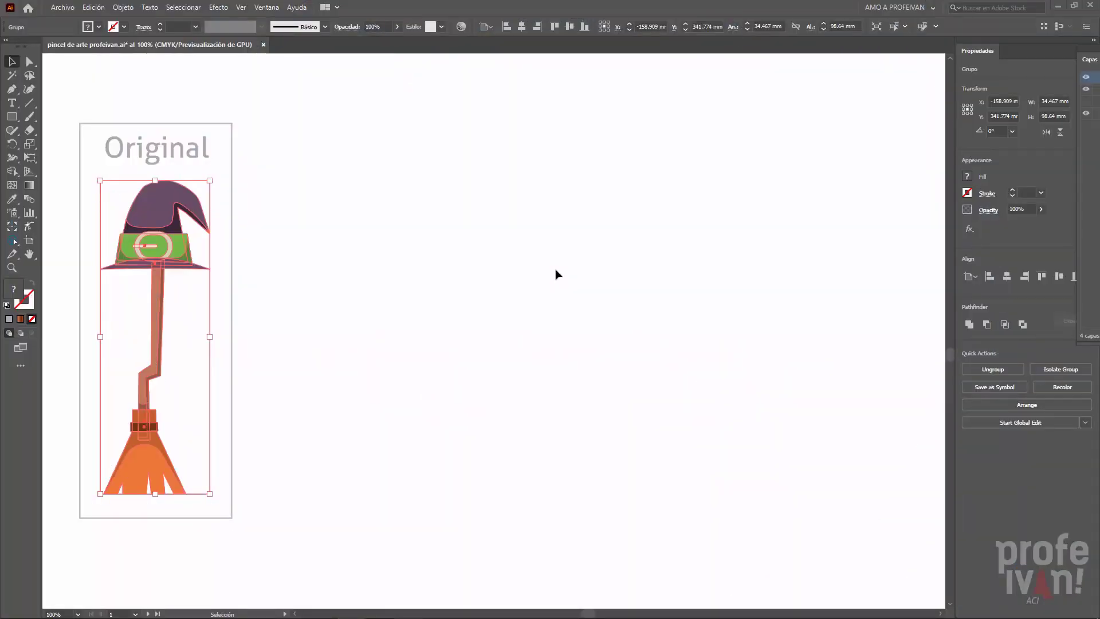
- Add the broom in the Original frame to the brushes as a Pincel de arte named "escoba"
click(268, 8)
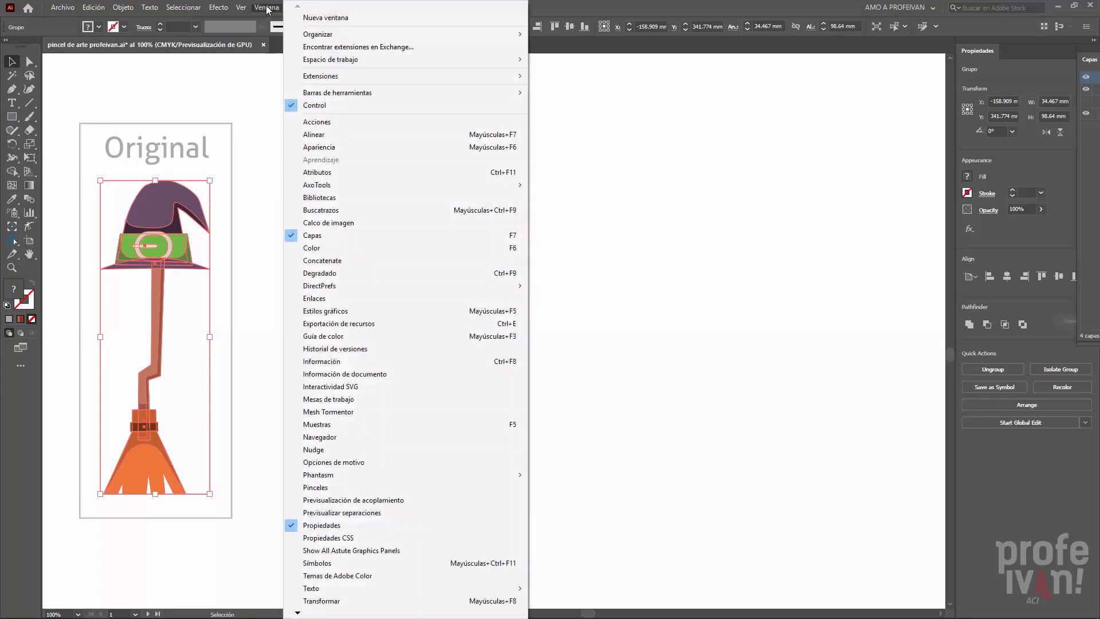
click(341, 488)
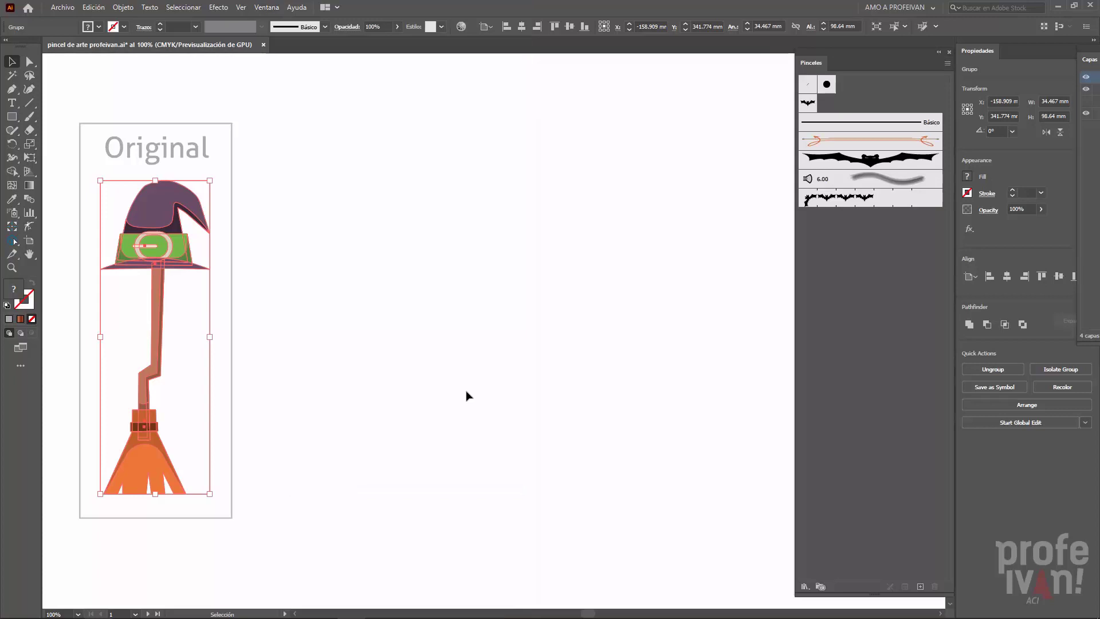
drag(173, 250, 851, 289)
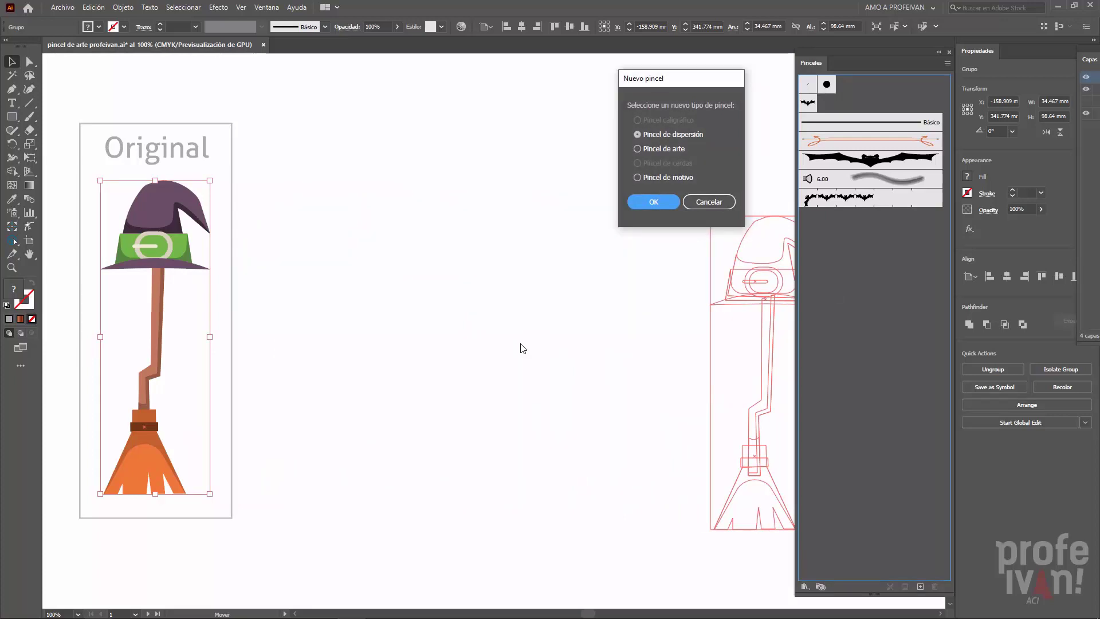
click(637, 149)
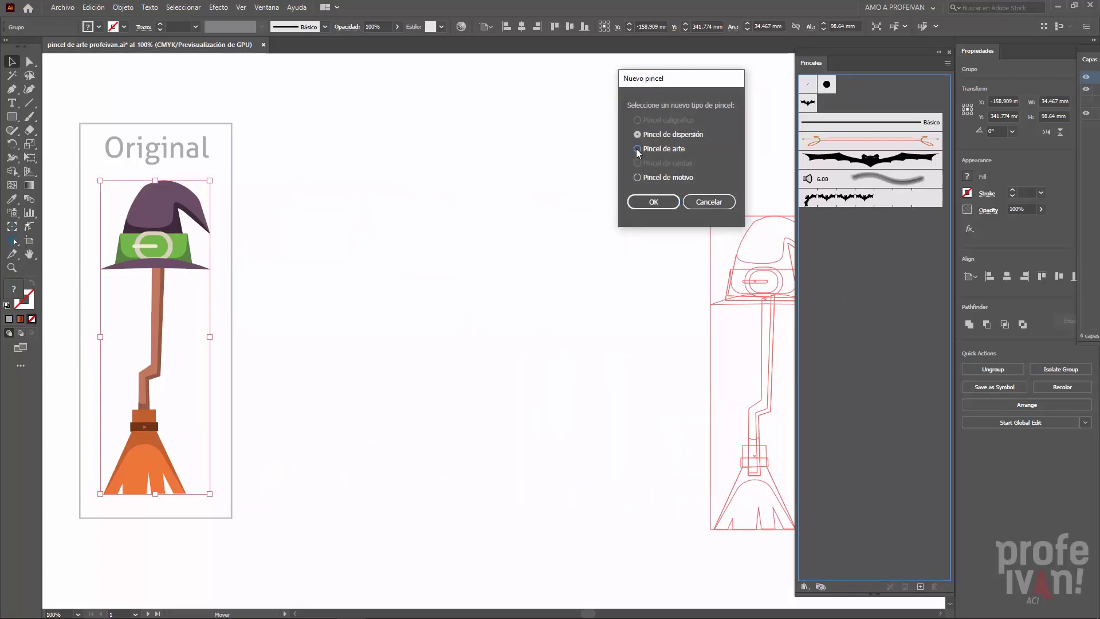
click(652, 202)
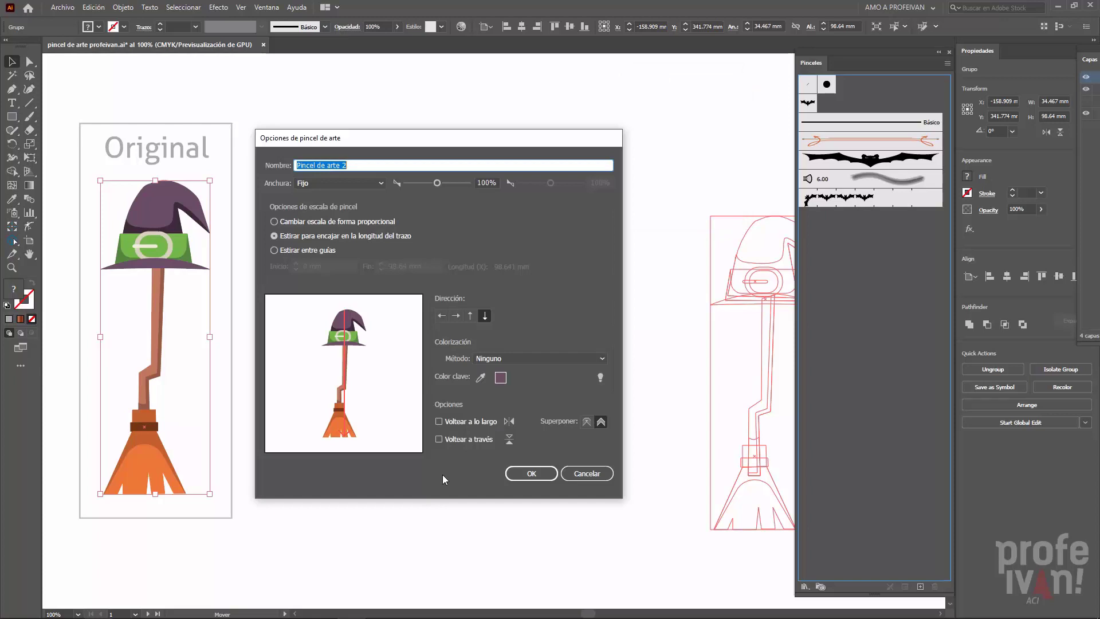
text(escoba)
click(519, 474)
click(519, 477)
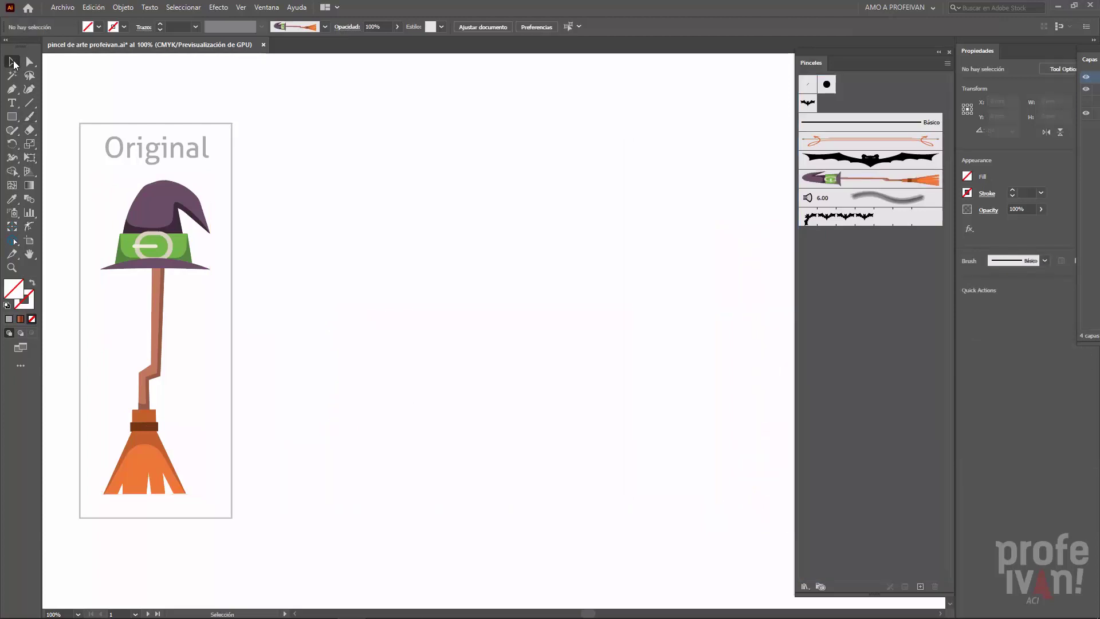
- Paint three long, downward strokes side by side with the escoba brush beside the Original frame
key(b)
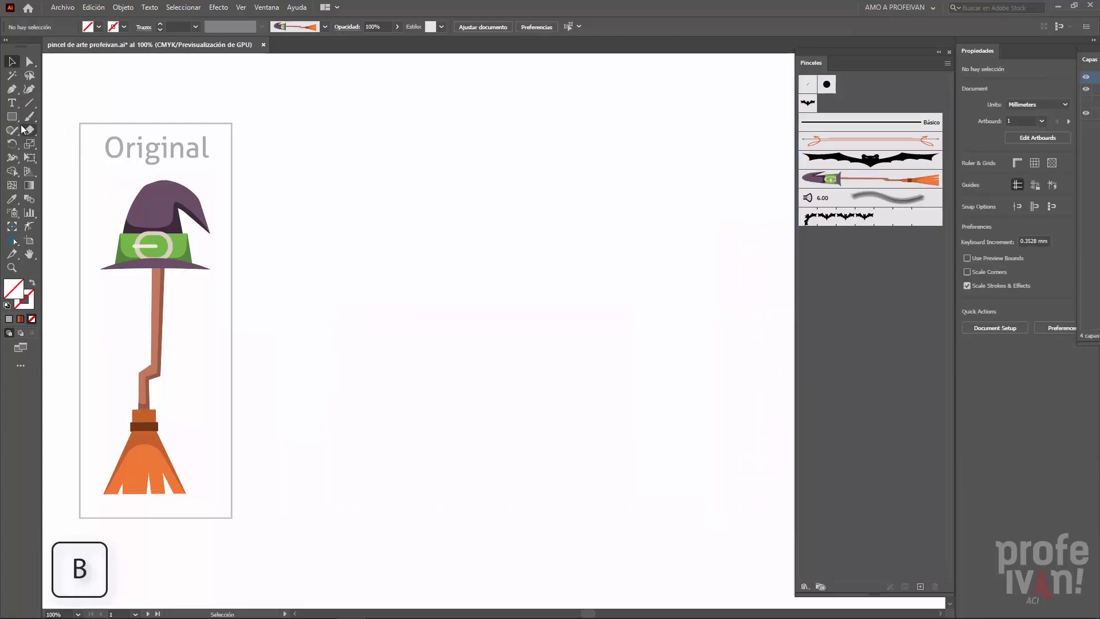
mouse_move(350, 108)
mouse_down()
mouse_move(330, 142)
mouse_move(334, 518)
mouse_up()
mouse_move(504, 107)
mouse_down()
mouse_move(514, 300)
mouse_move(500, 523)
mouse_up()
mouse_move(655, 105)
mouse_down()
mouse_move(633, 135)
mouse_move(634, 535)
mouse_up()
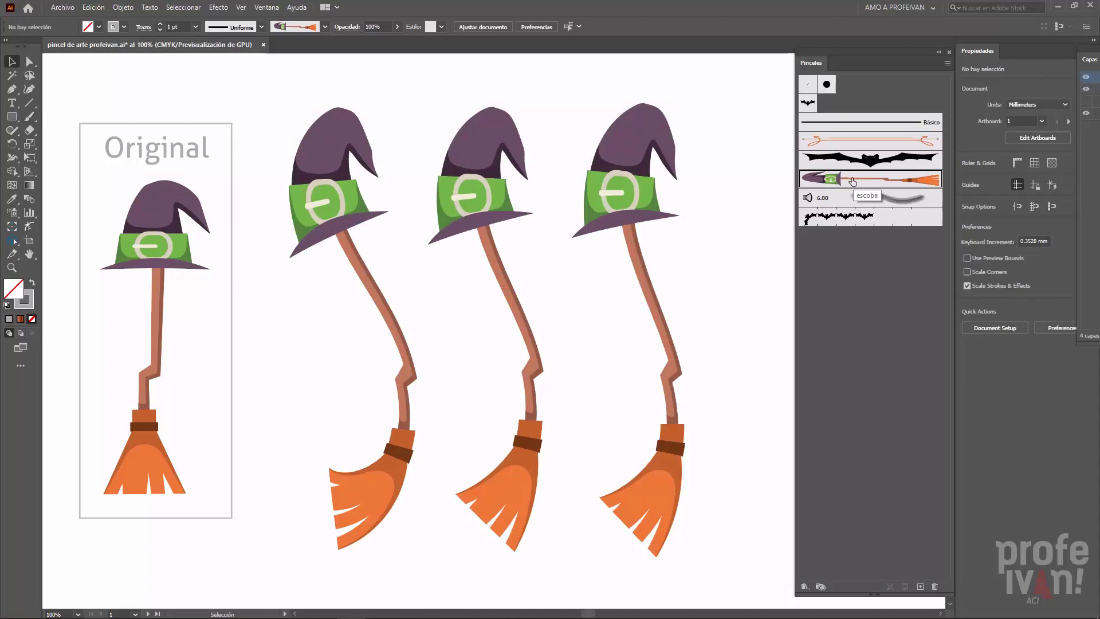
- Set the escoba art brush's width to 82% with the Fijo option
double_click(852, 181)
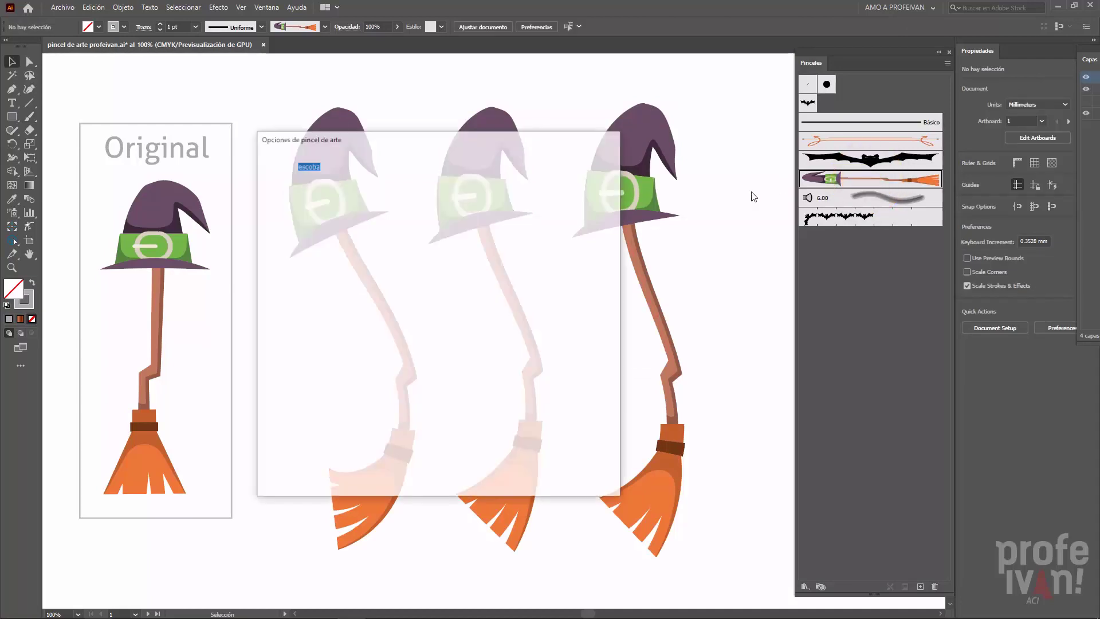
drag(569, 142, 1039, 66)
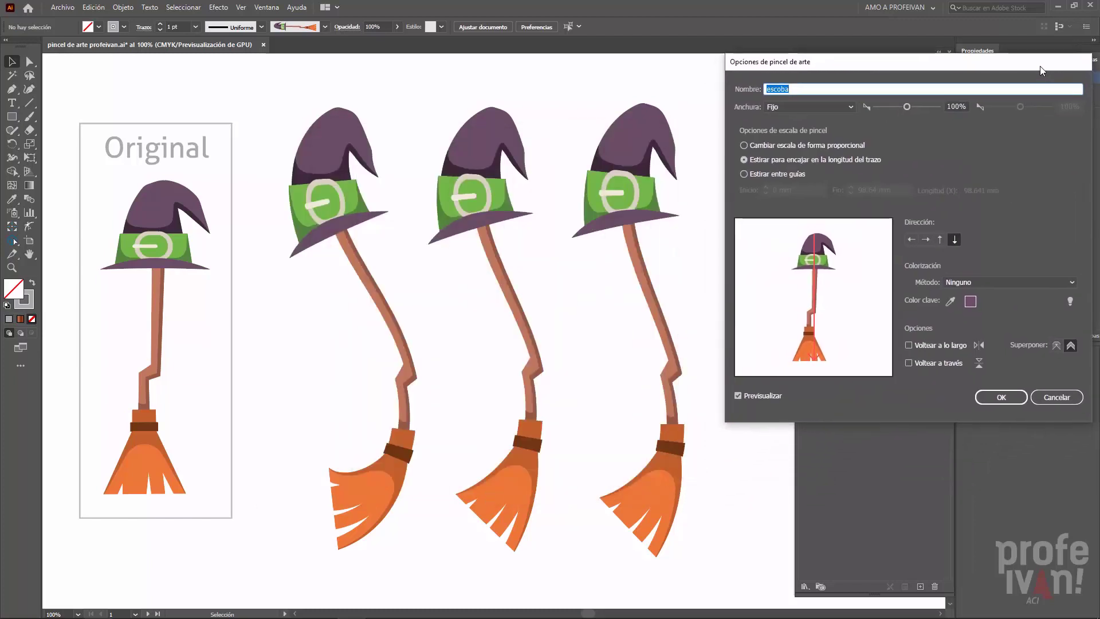
click(814, 92)
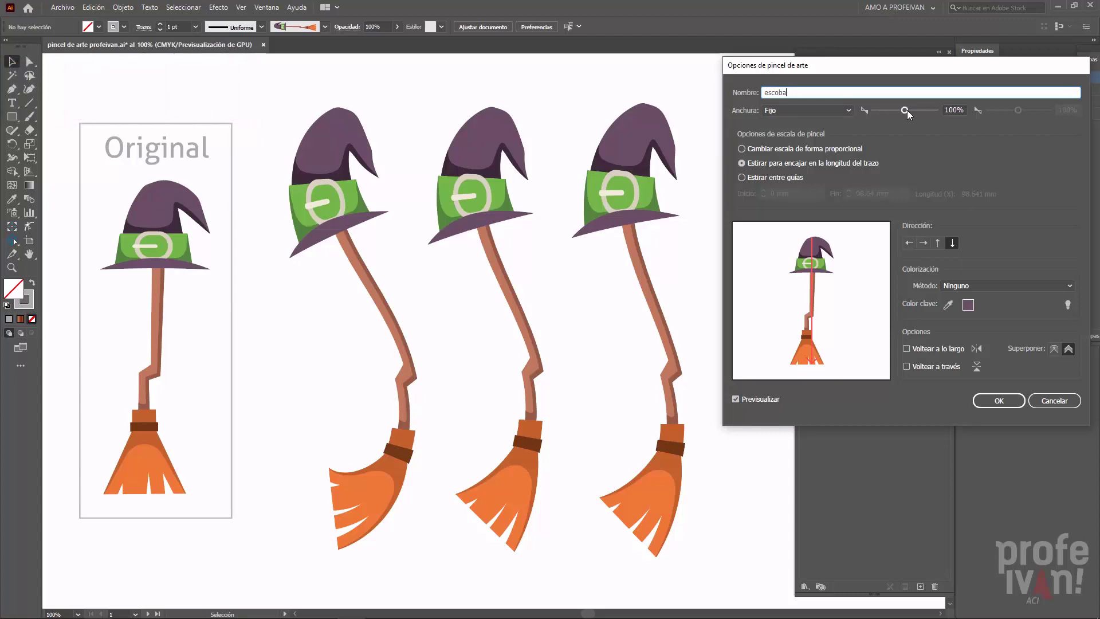
drag(906, 110, 899, 112)
click(836, 114)
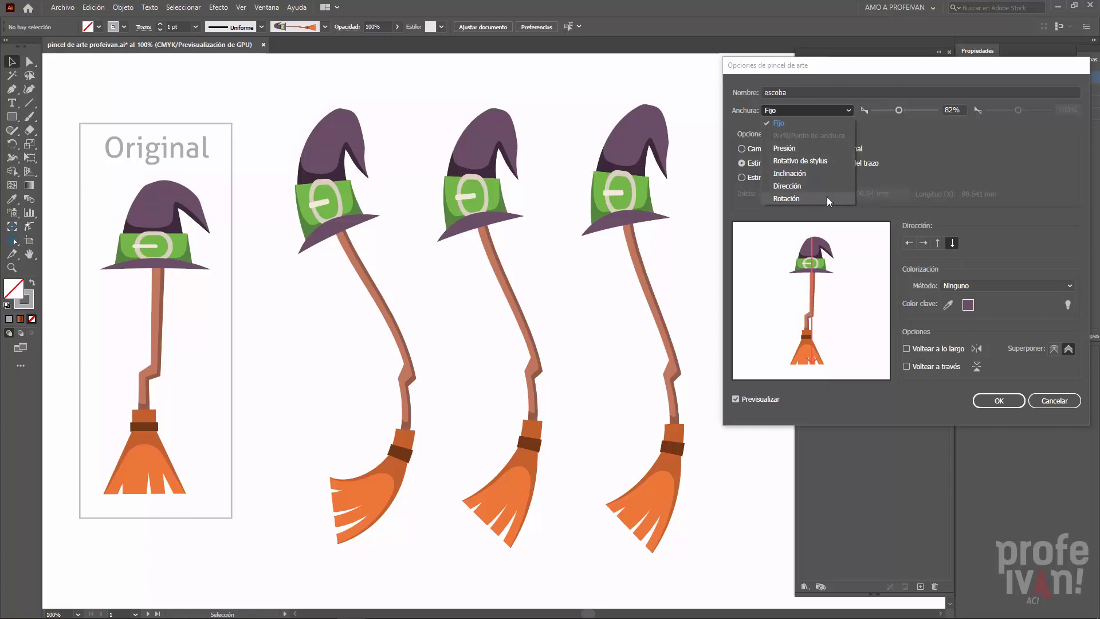
click(907, 170)
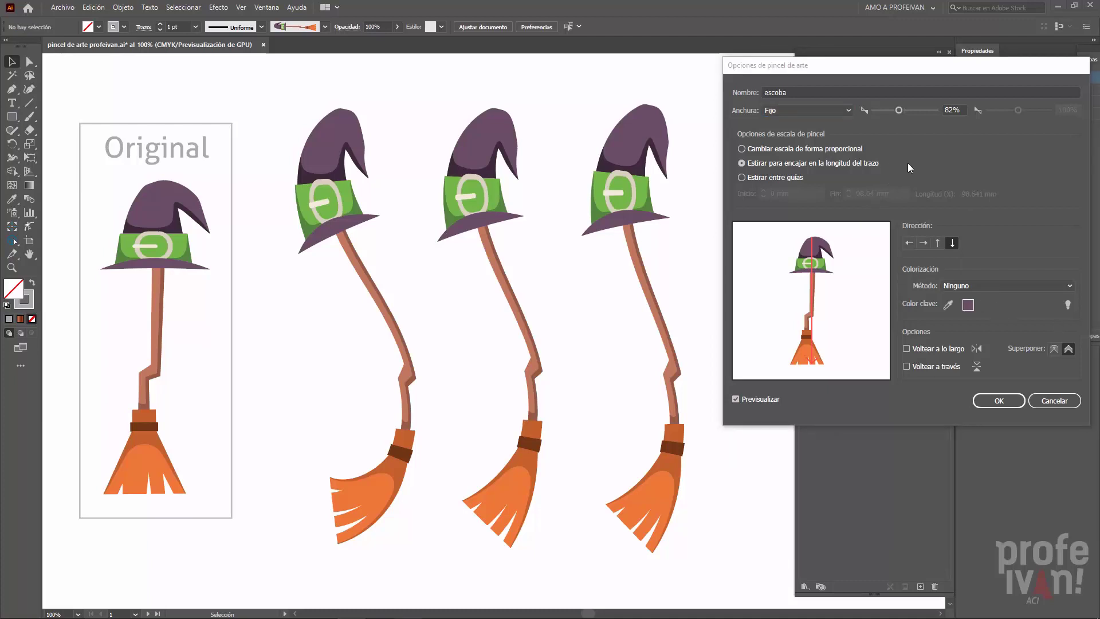
- Set the brush scaling to Estirar entre guías, with the start guide at 30.052 mm and the end guide at 70.356 mm
click(792, 150)
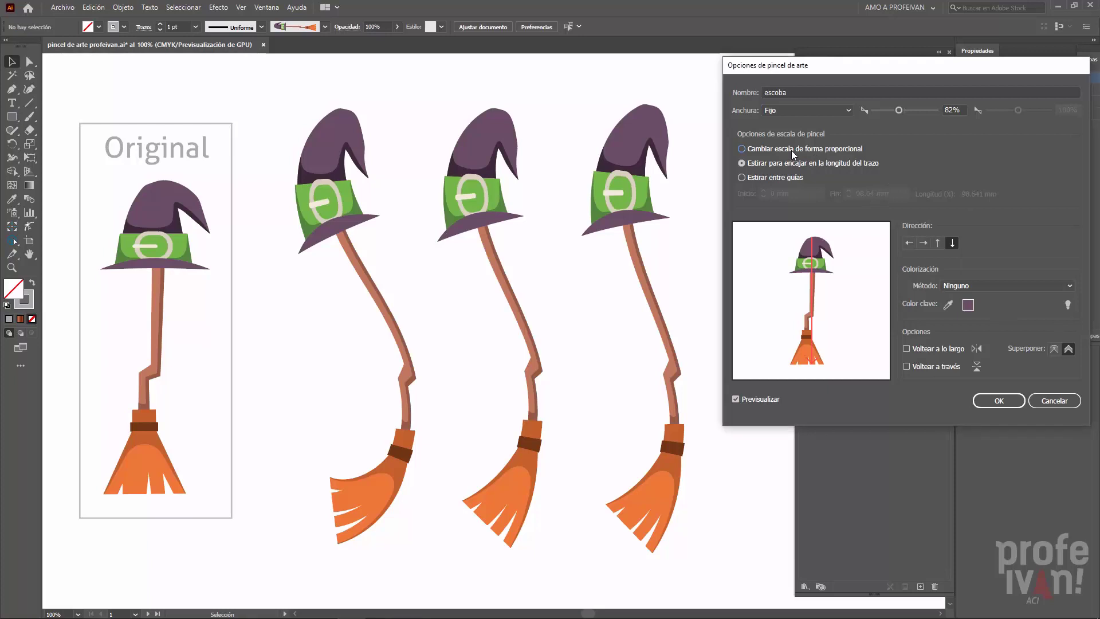
click(790, 150)
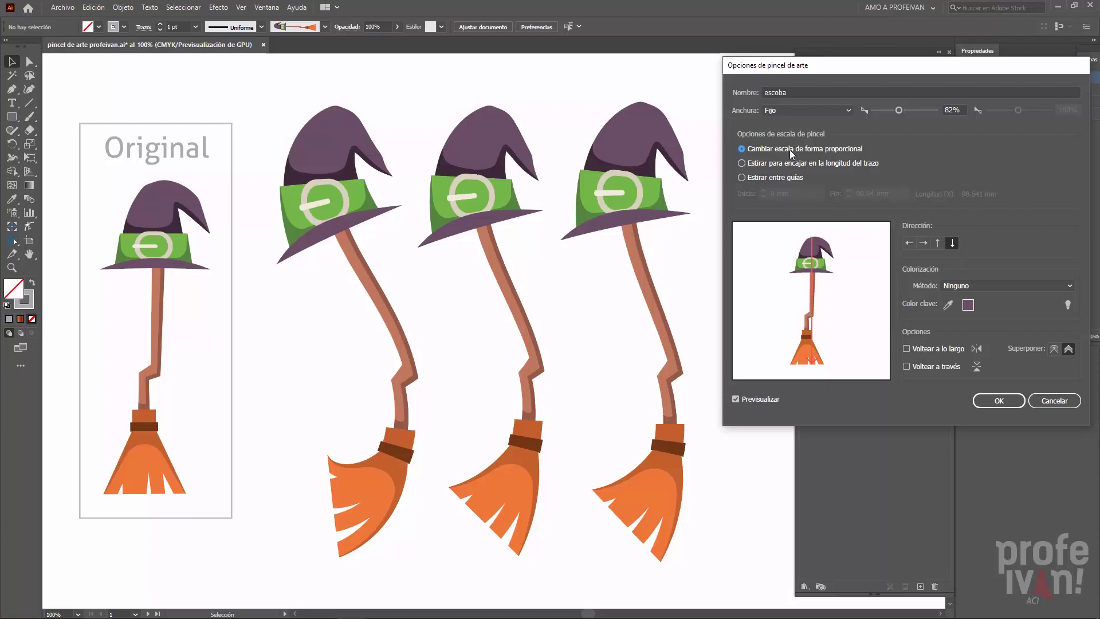
click(768, 179)
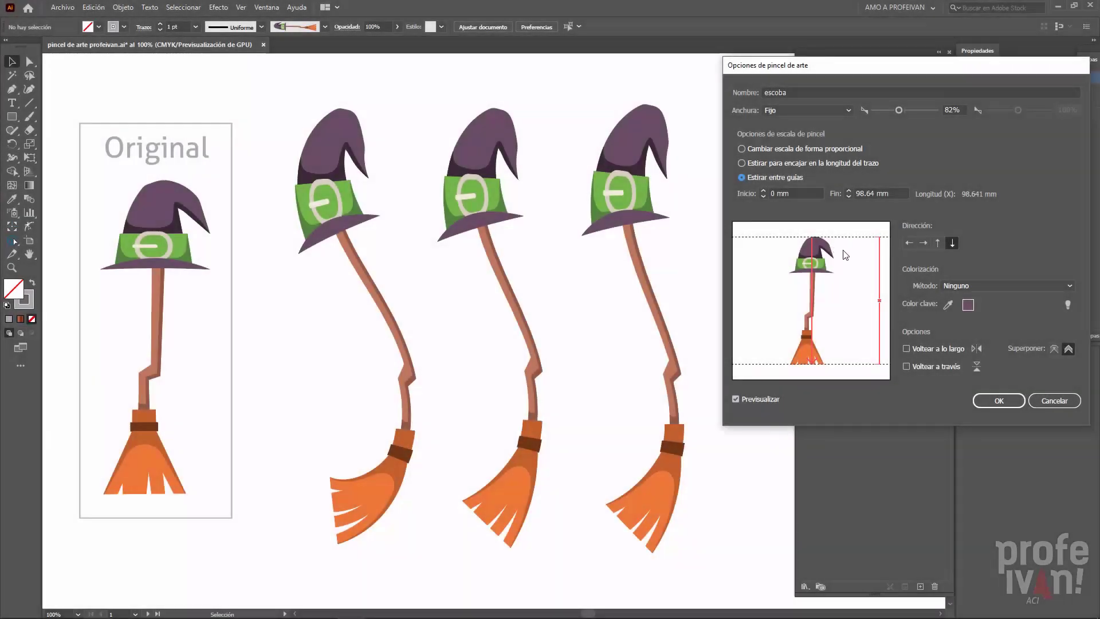
drag(841, 238, 842, 278)
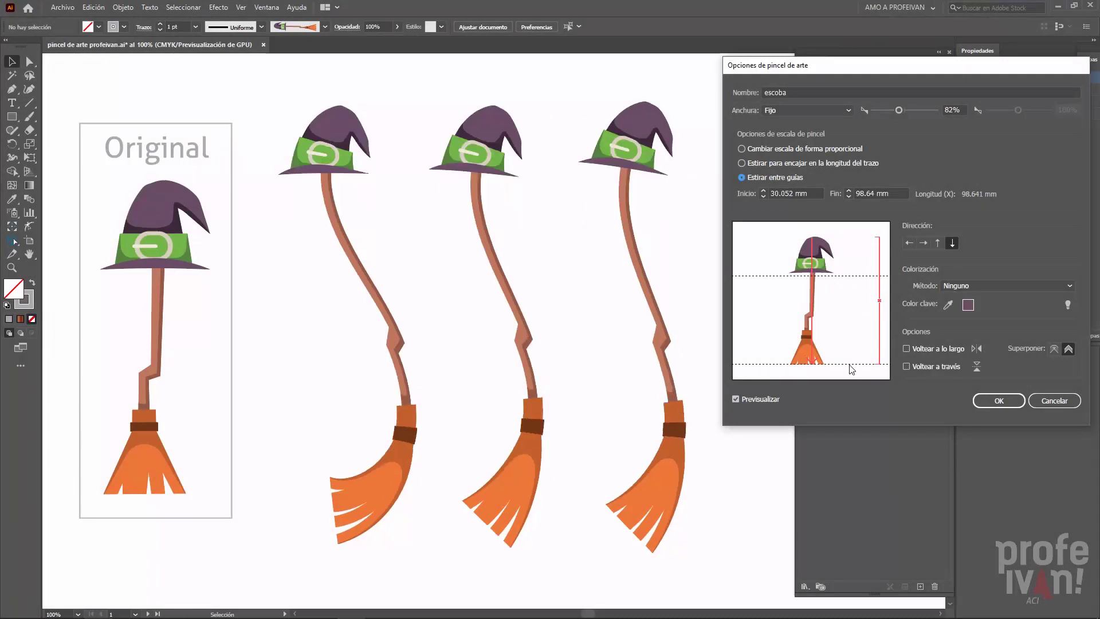
drag(854, 366, 851, 326)
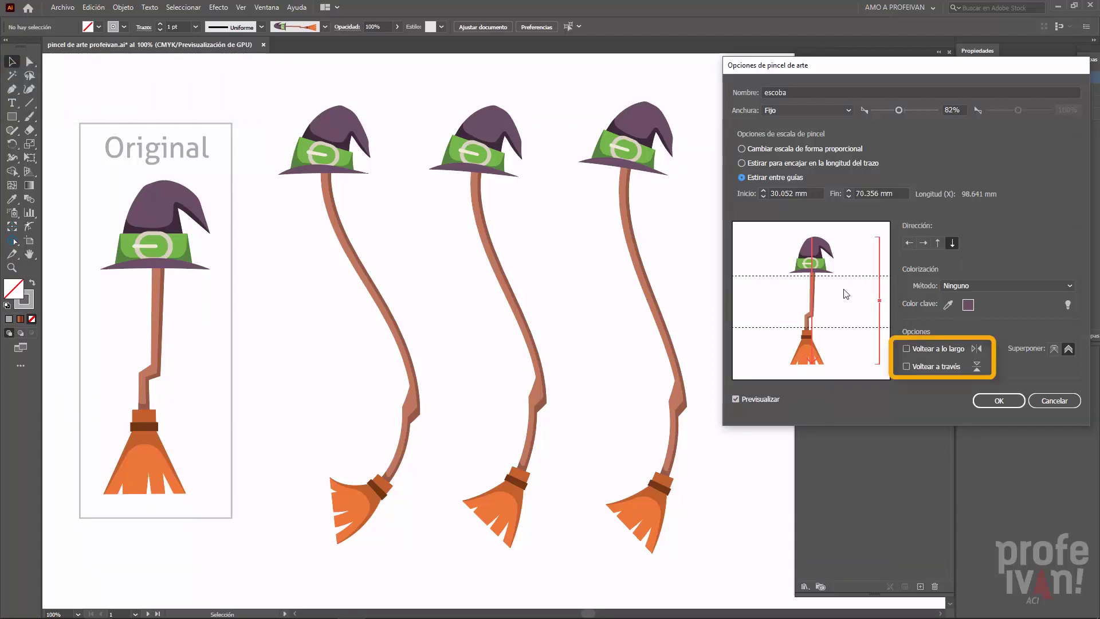
- Try flipping the brush artwork with Voltear a lo largo and Voltear a través
click(906, 349)
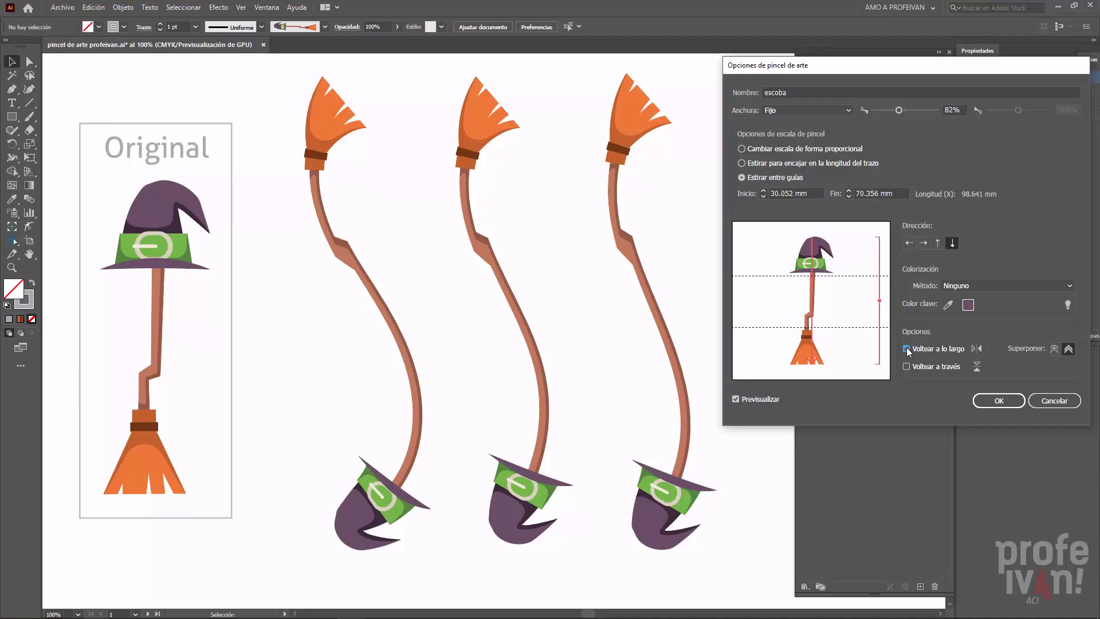
click(906, 349)
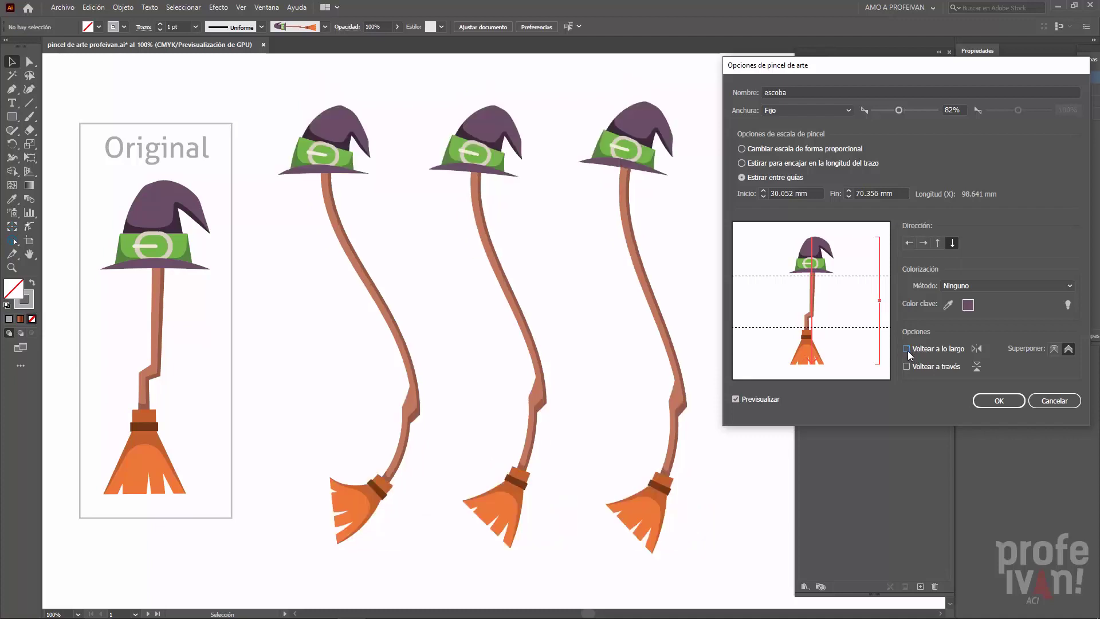
click(906, 366)
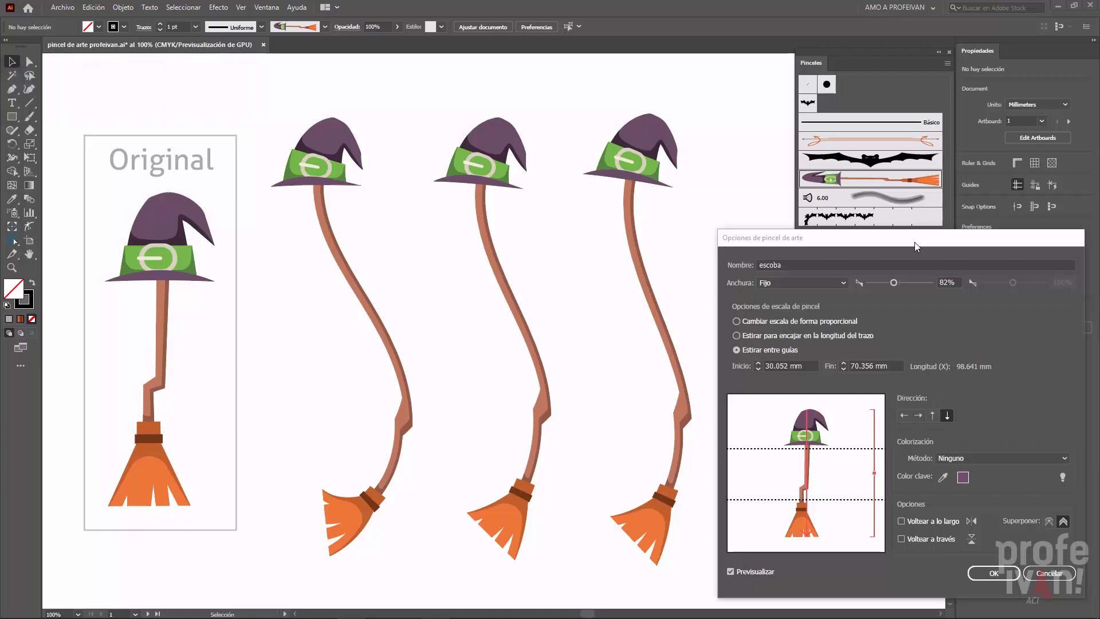
- Set the escoba brush's colorization method to Matices
click(981, 455)
click(970, 479)
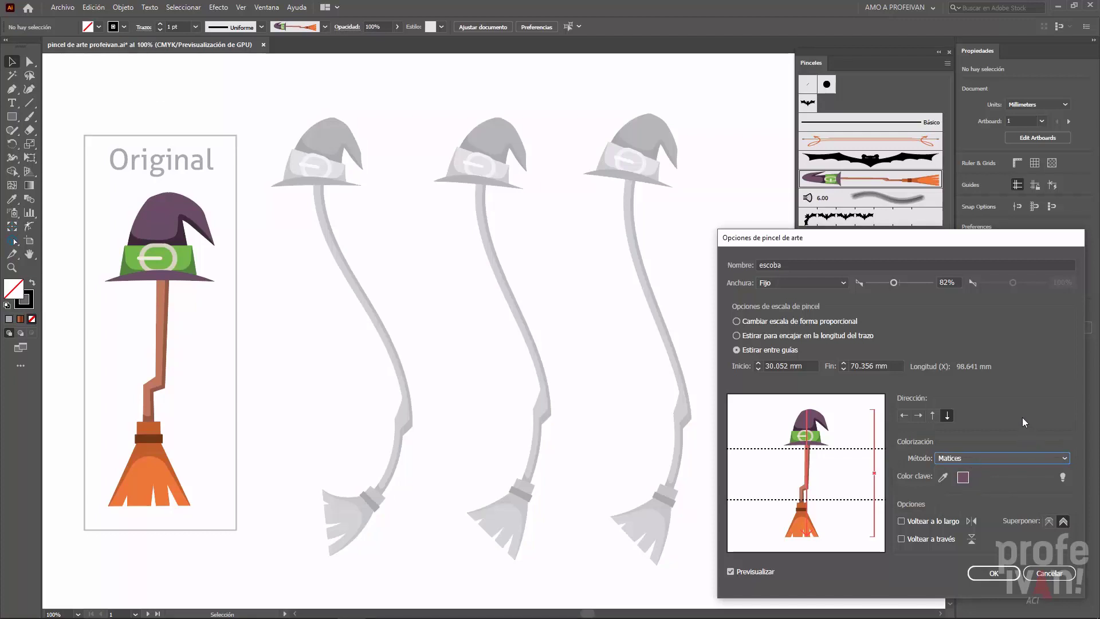
- Accept the escoba brush options, apply them to the existing strokes, and color the middle broom's stroke orange
click(995, 572)
click(889, 439)
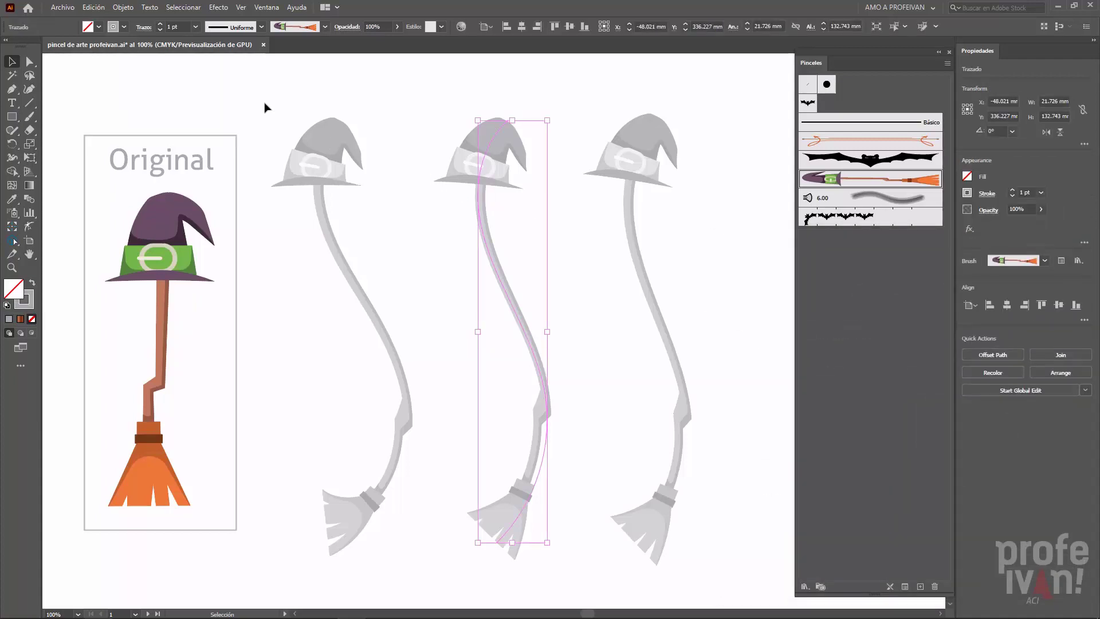
click(124, 27)
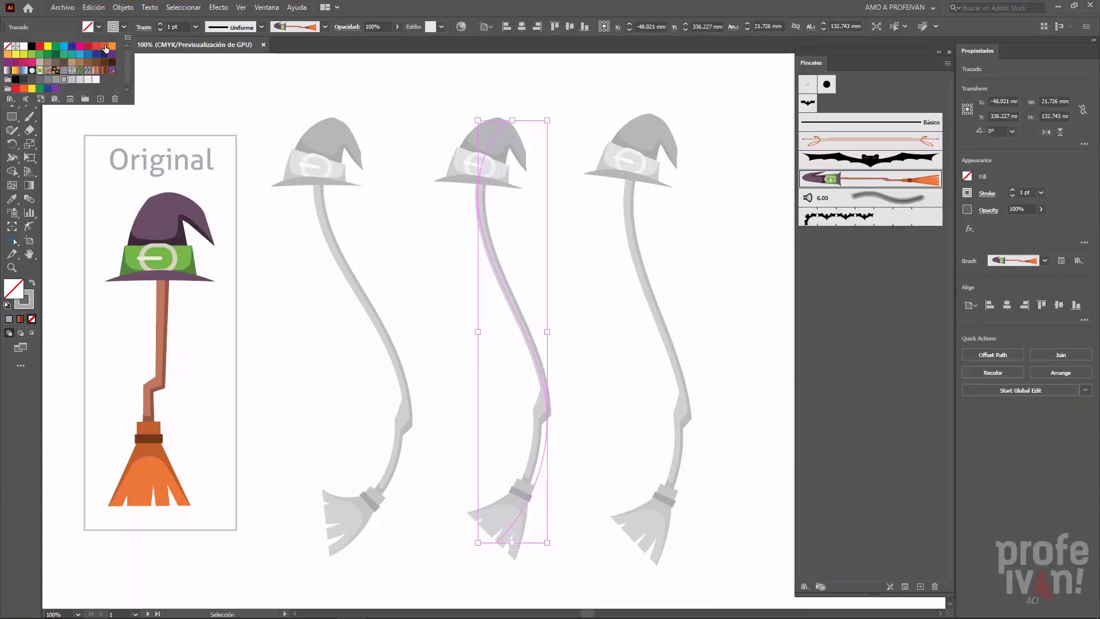
click(106, 49)
- Color the stroke of the third broom, on the far side of the orange one, dark blue
click(621, 167)
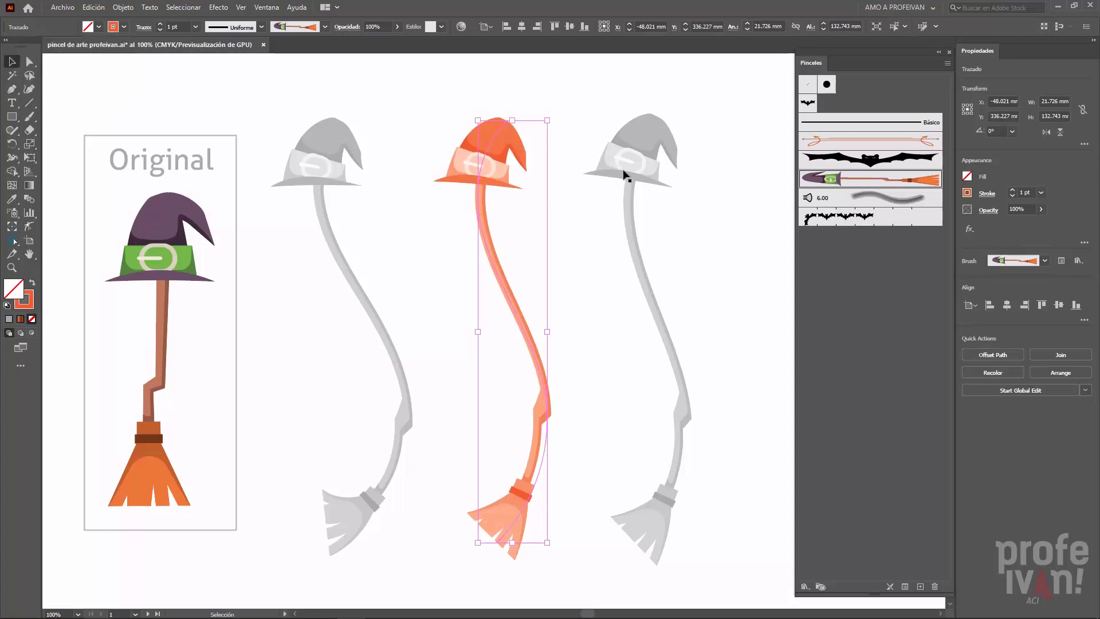
click(622, 169)
click(124, 27)
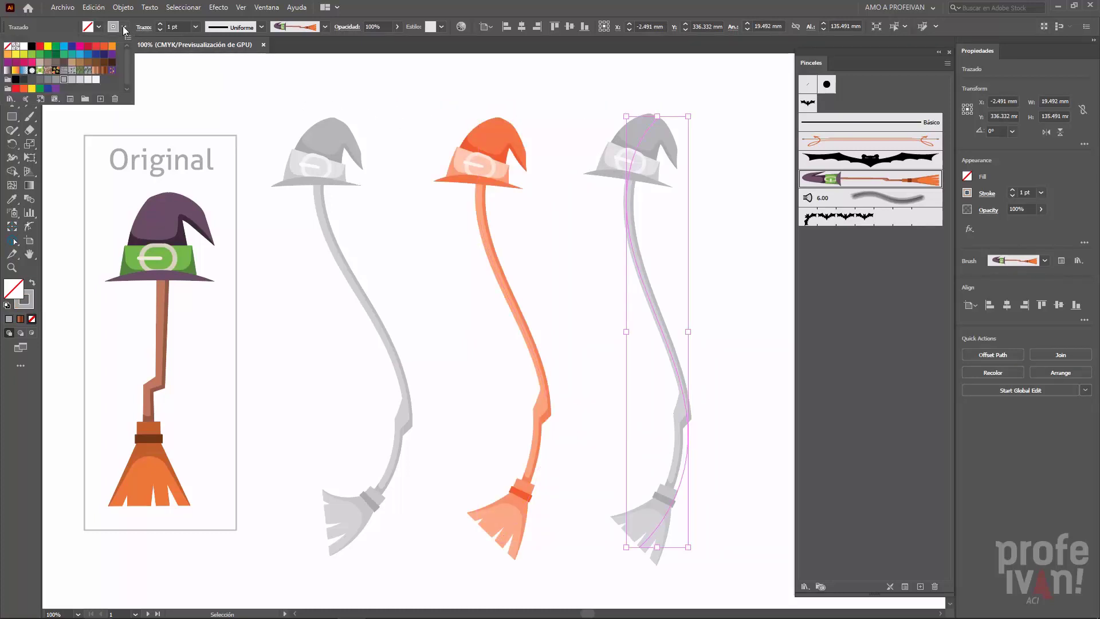
click(99, 58)
click(480, 84)
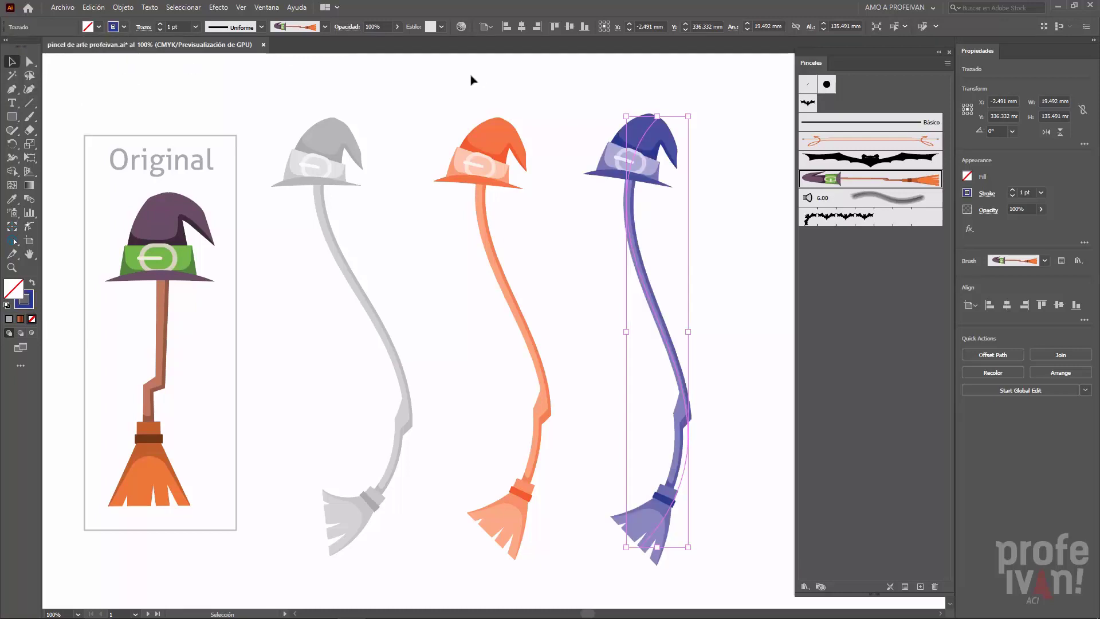
- In the blue broom's own stroke options, enable Voltear a través and set the colorization method to Matices y gradaciones
click(667, 308)
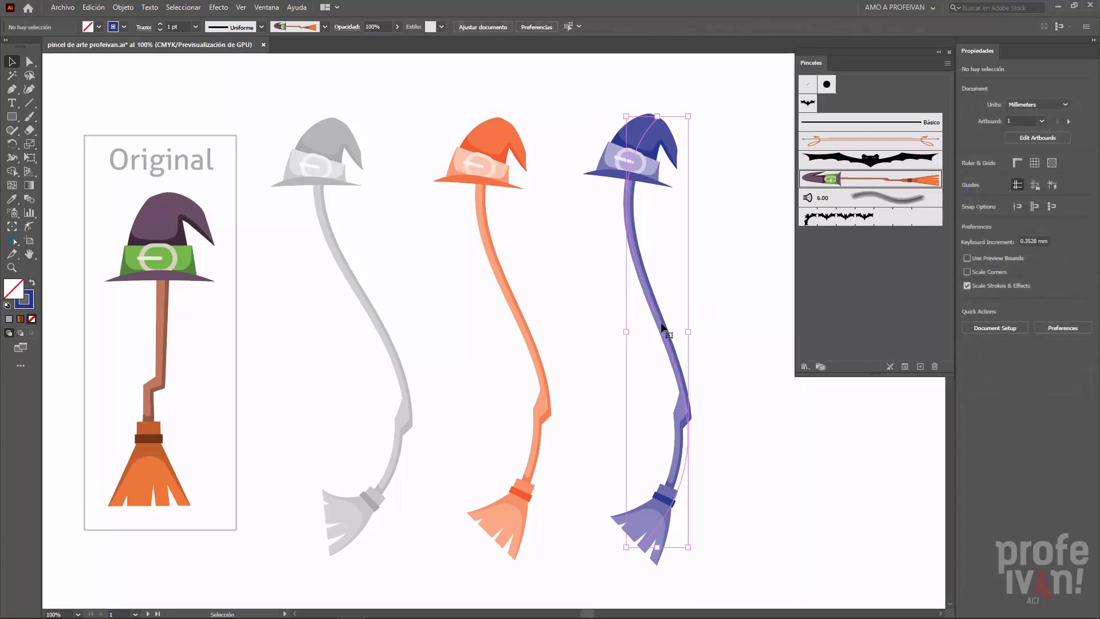
click(904, 367)
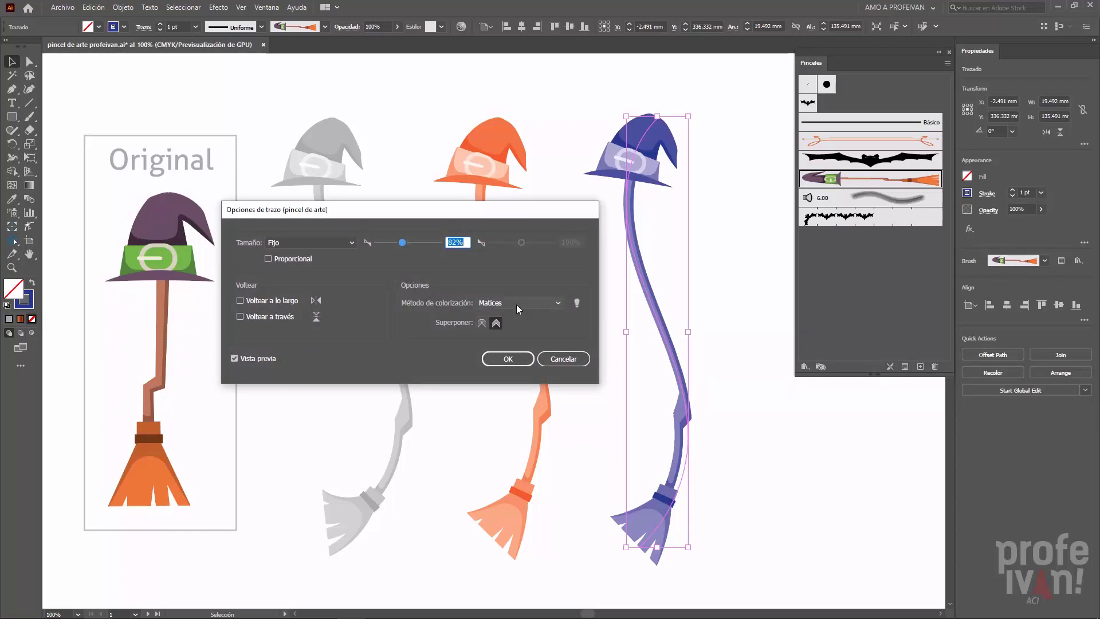
click(274, 301)
click(276, 301)
click(278, 316)
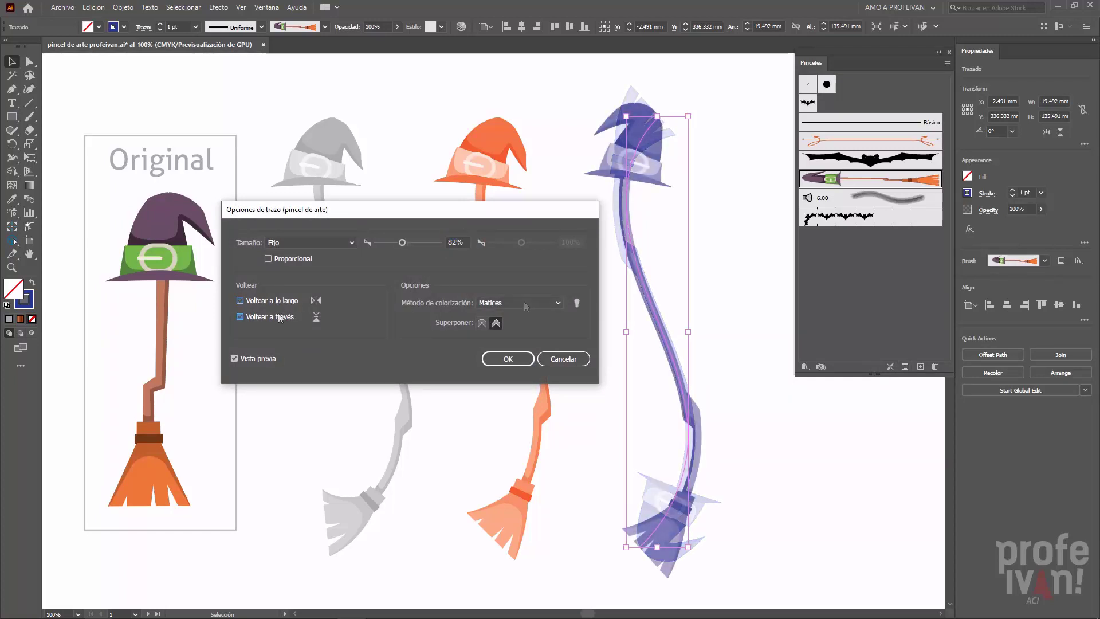
click(536, 302)
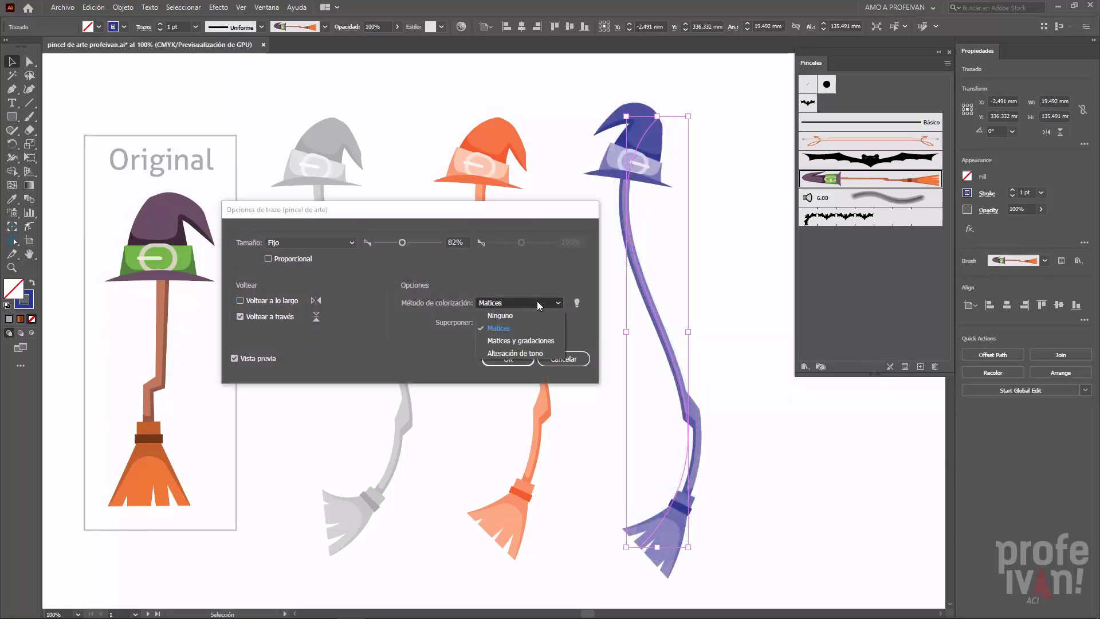
click(536, 340)
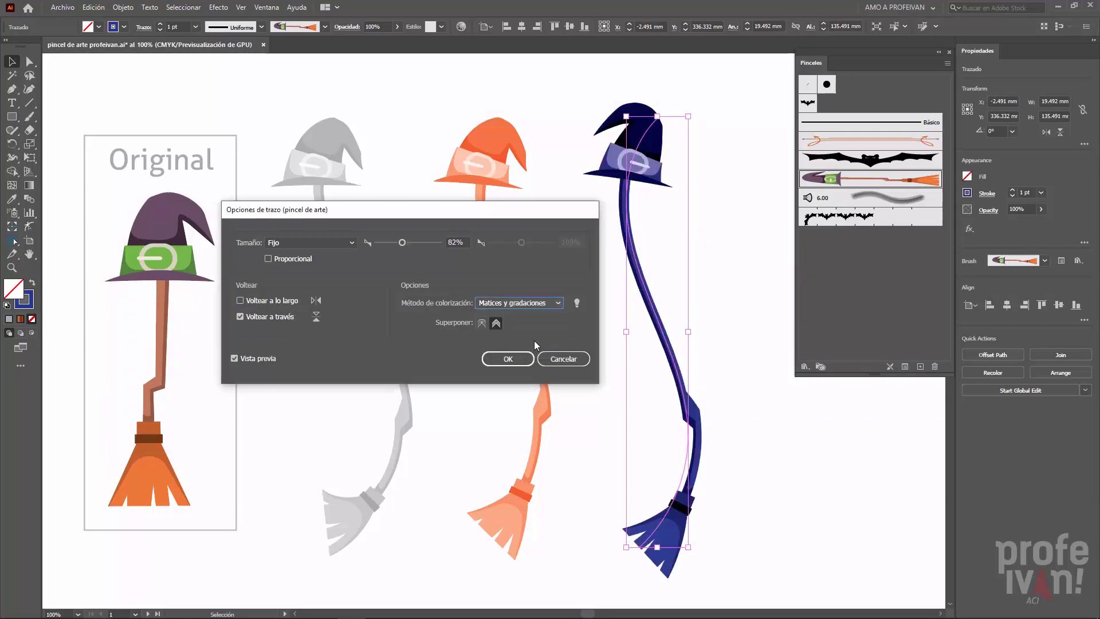
click(515, 360)
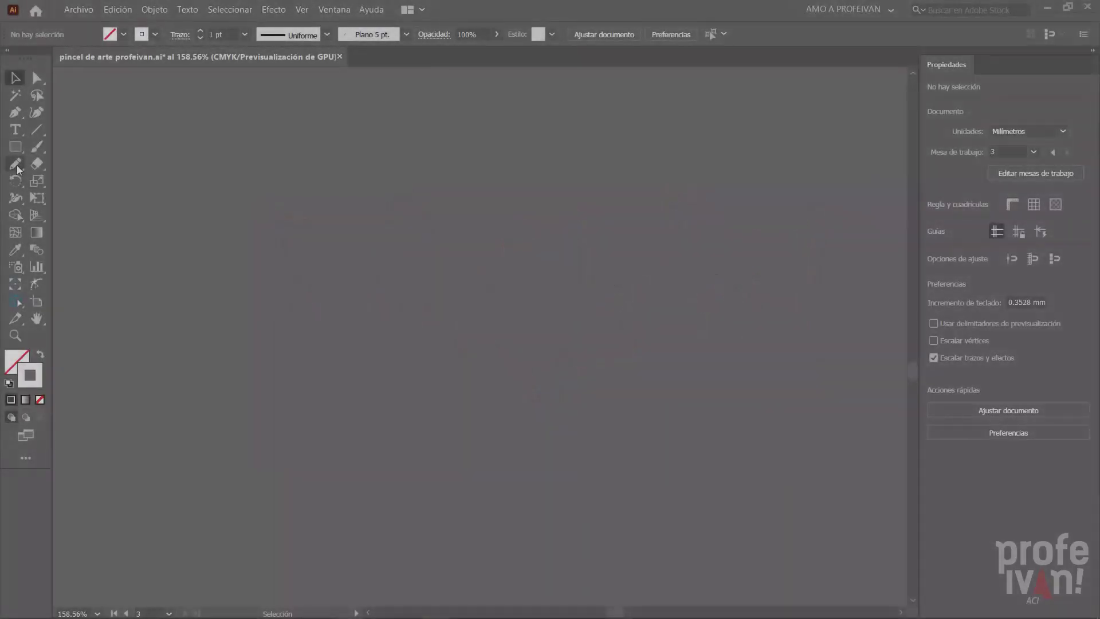
- Draw a tangled, looping open curve about 95 mm wide and 50 mm high with the Pencil tool on the empty canvas
click(16, 165)
click(108, 179)
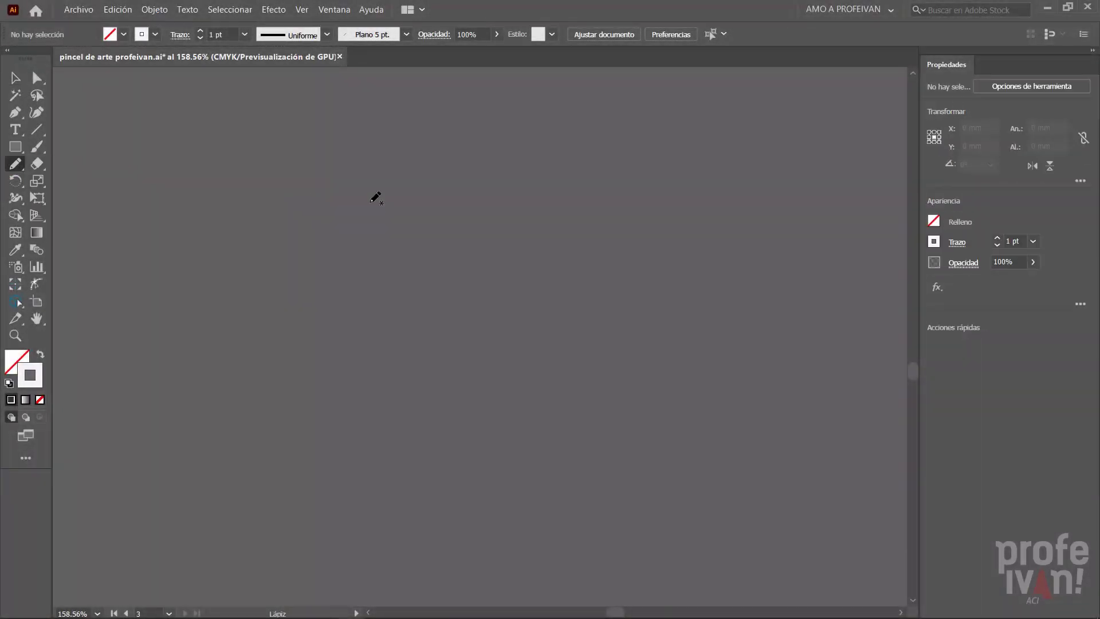
mouse_move(375, 181)
mouse_down()
mouse_move(620, 297)
mouse_move(511, 261)
mouse_move(378, 299)
mouse_move(551, 368)
mouse_move(222, 371)
mouse_move(393, 381)
mouse_move(596, 362)
mouse_move(620, 203)
mouse_move(385, 183)
mouse_up()
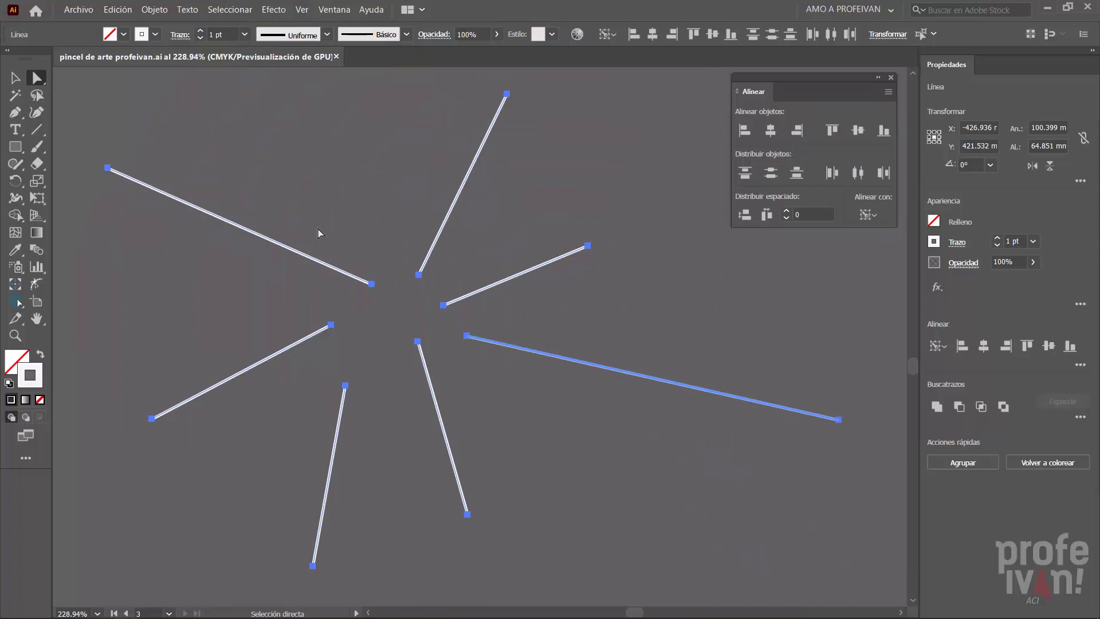
- Average the inner endpoints of the seven radiating lines on both axes (Ambos) so they meet at one point
click(322, 237)
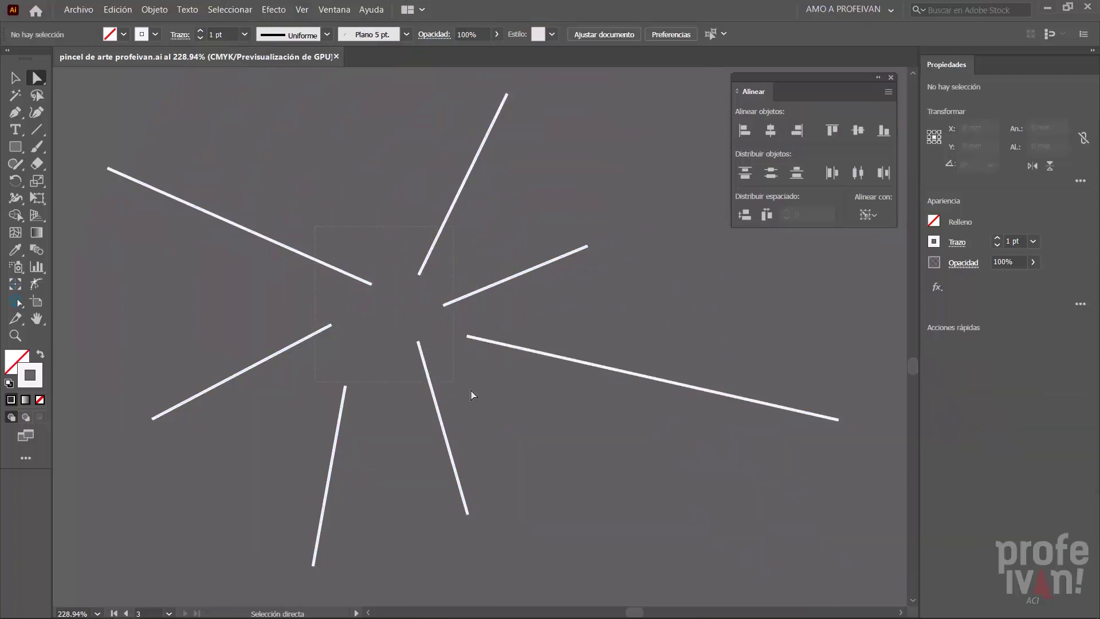
drag(490, 408, 483, 398)
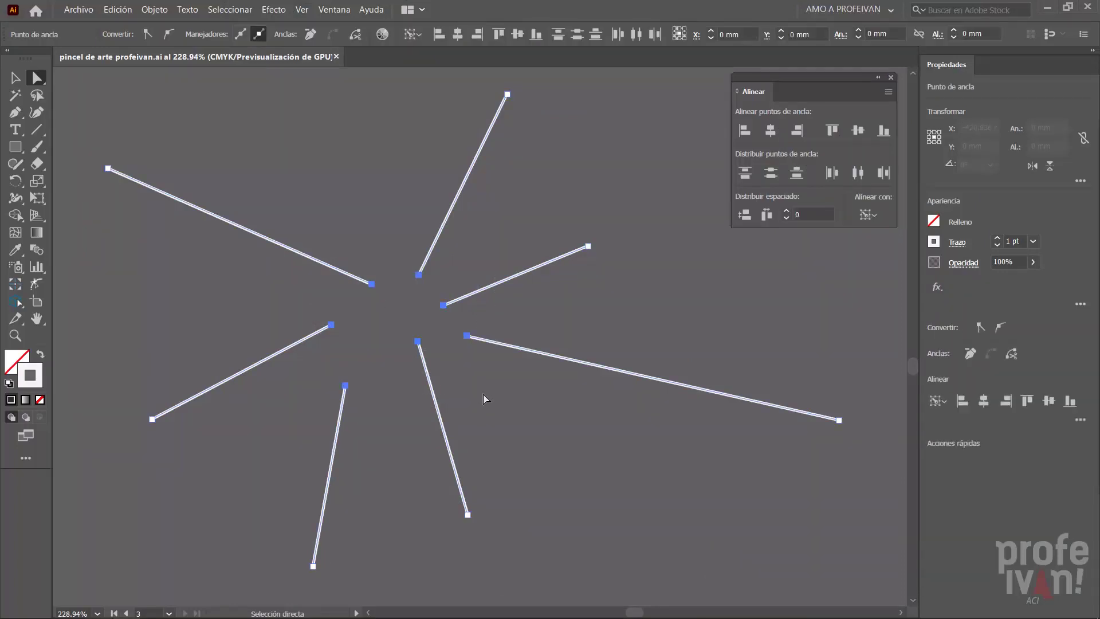
click(795, 135)
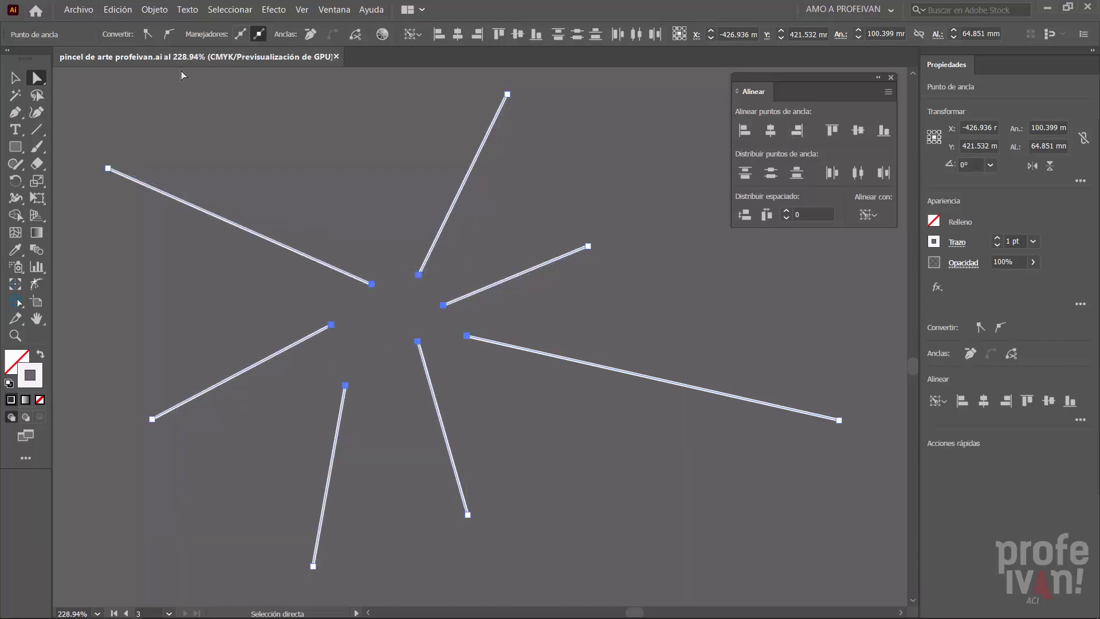
click(158, 10)
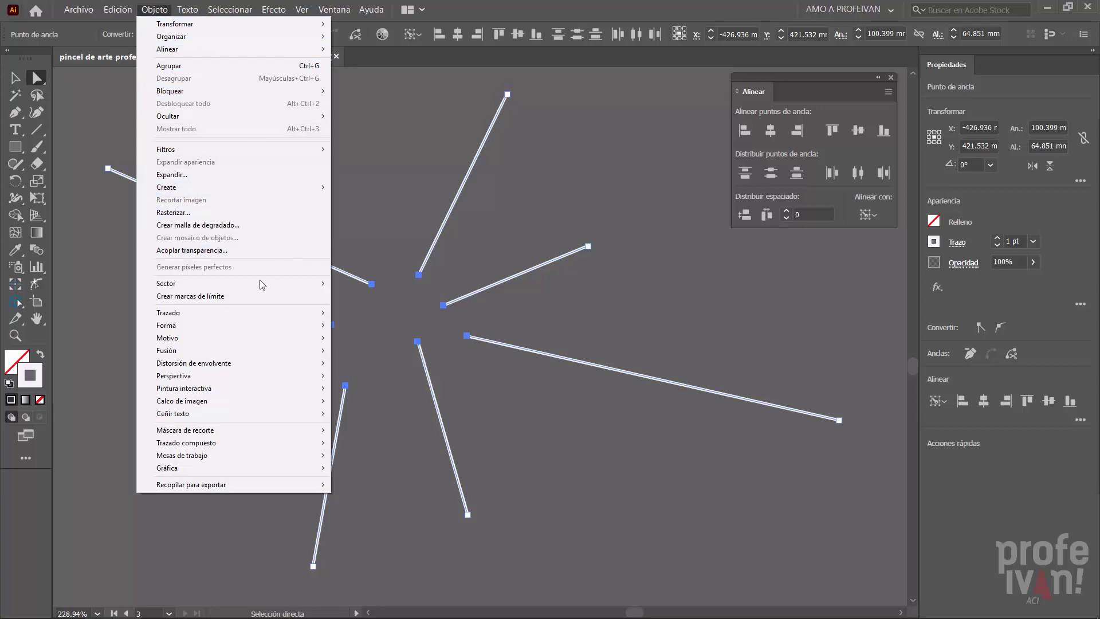
mouse_move(245, 320)
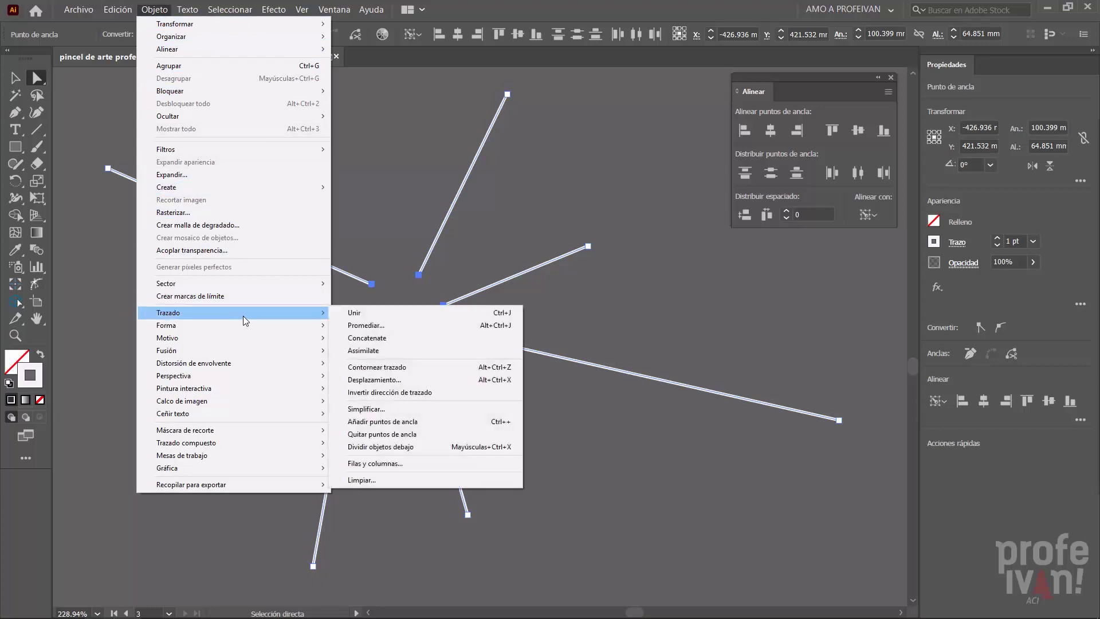
click(402, 329)
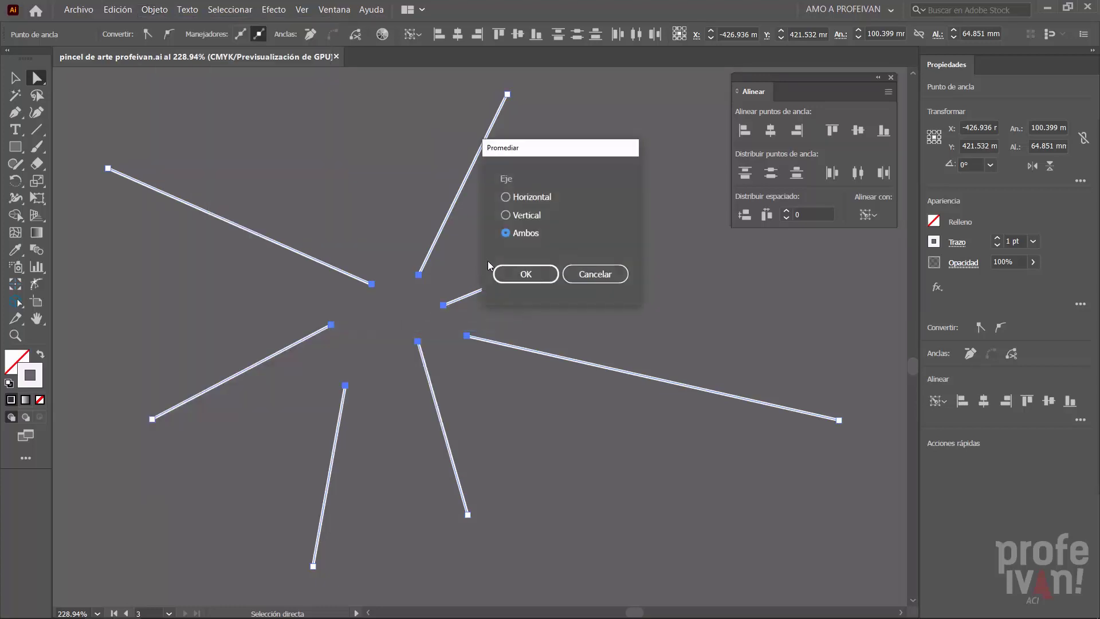
click(532, 274)
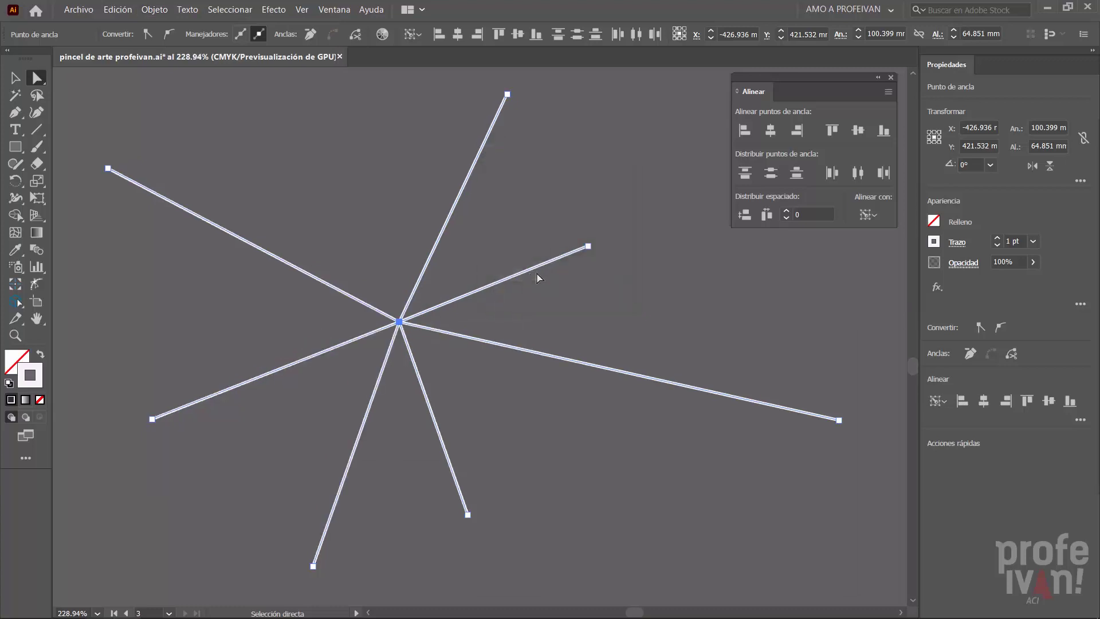
click(694, 272)
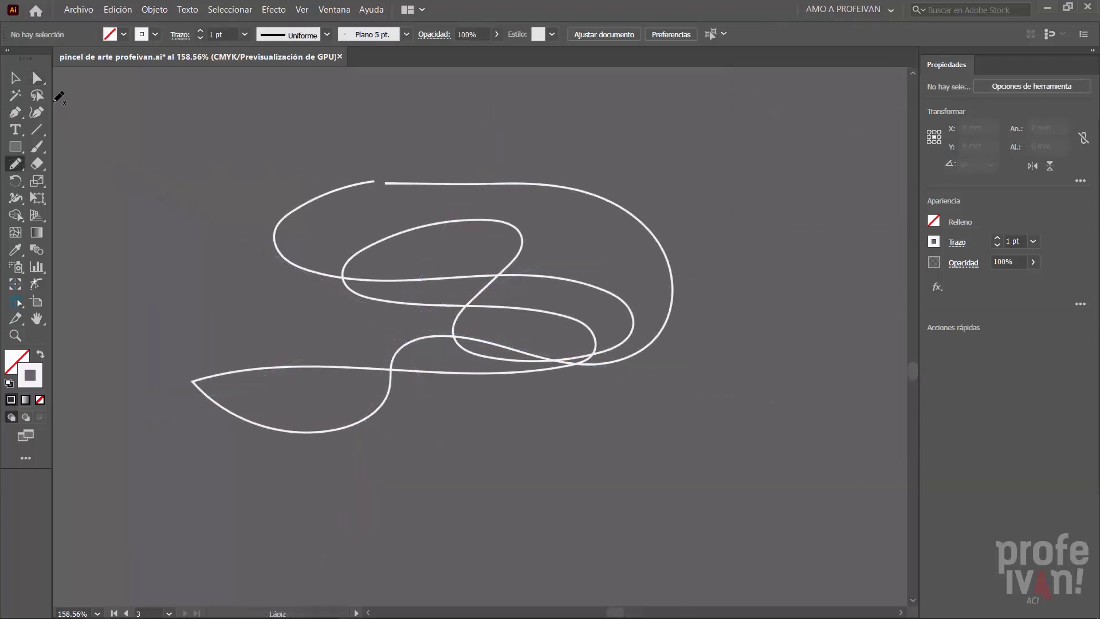
- Average all anchor points of the looping pencil curve along the Horizontal axis to flatten it into a tangled strand
click(38, 80)
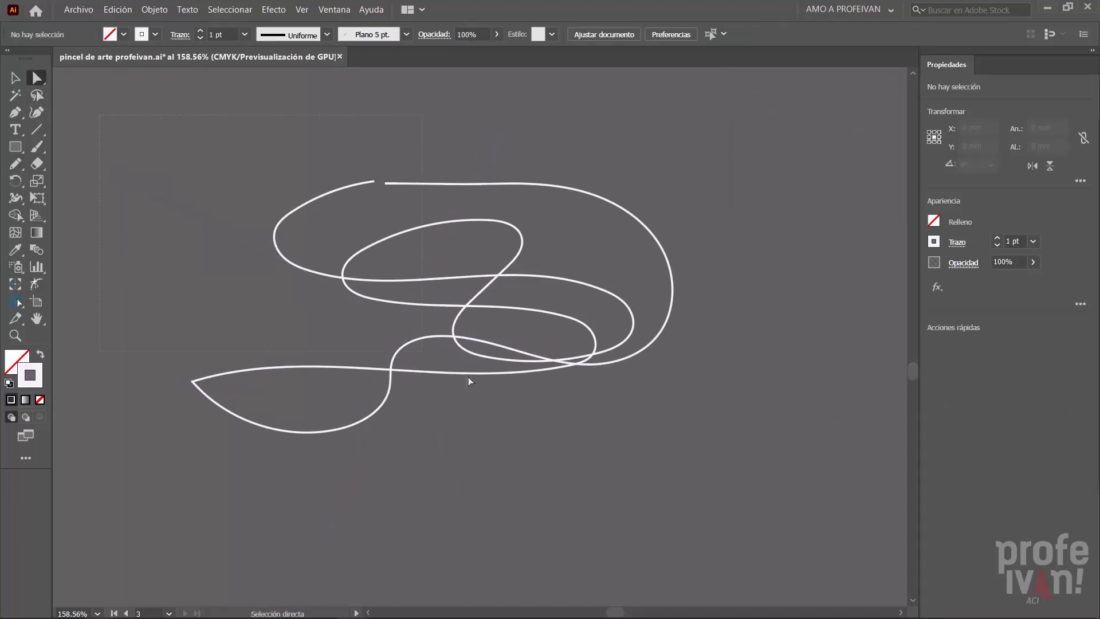
key(ctrl+a)
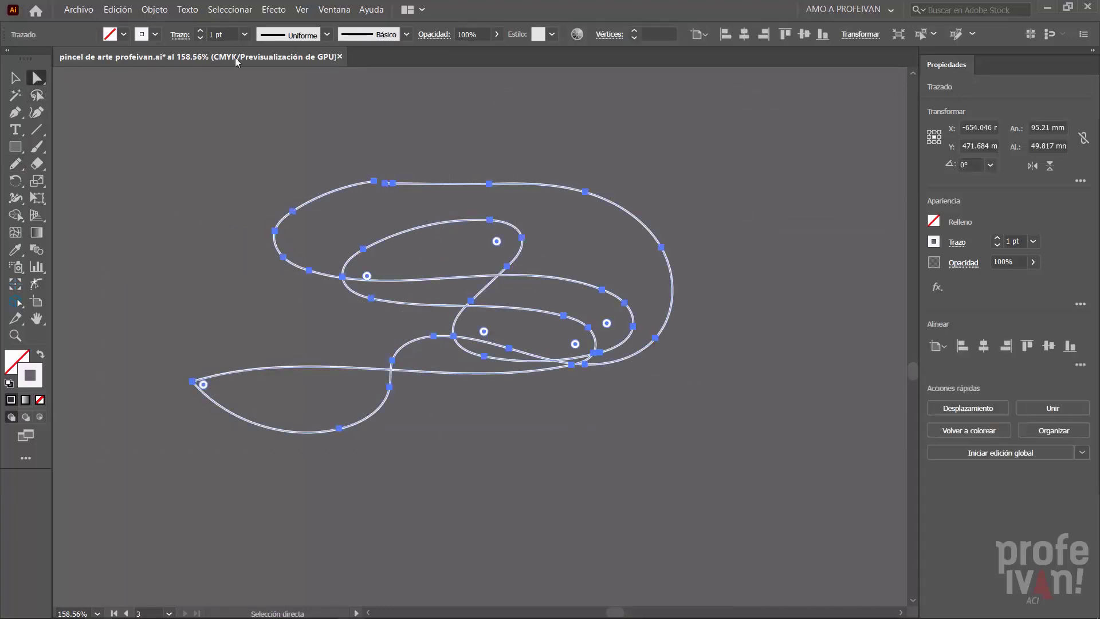
click(155, 10)
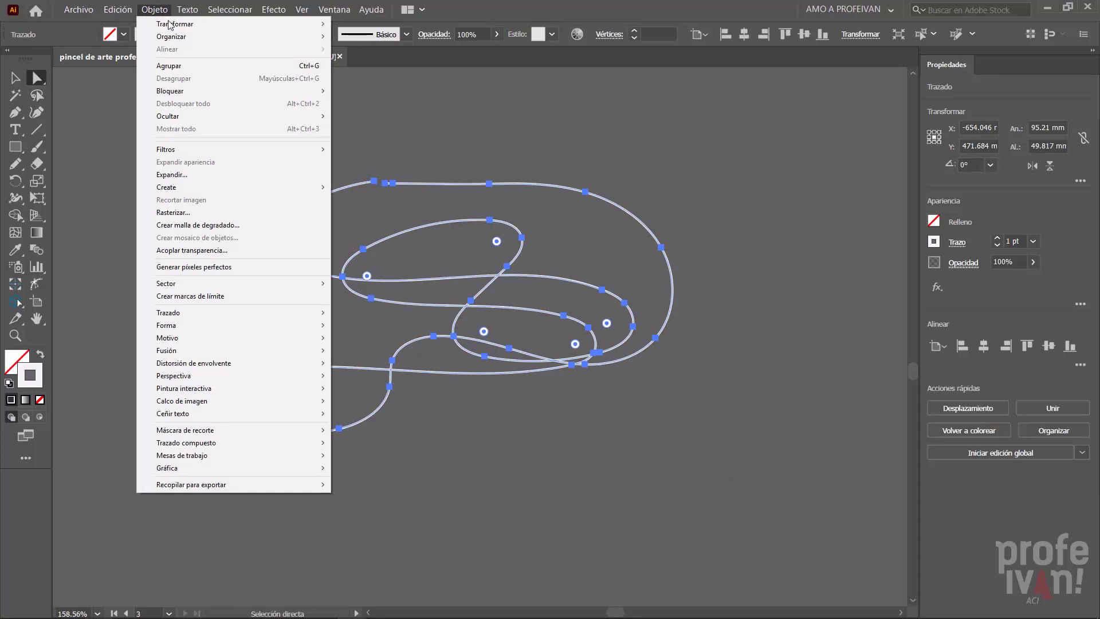
mouse_move(263, 312)
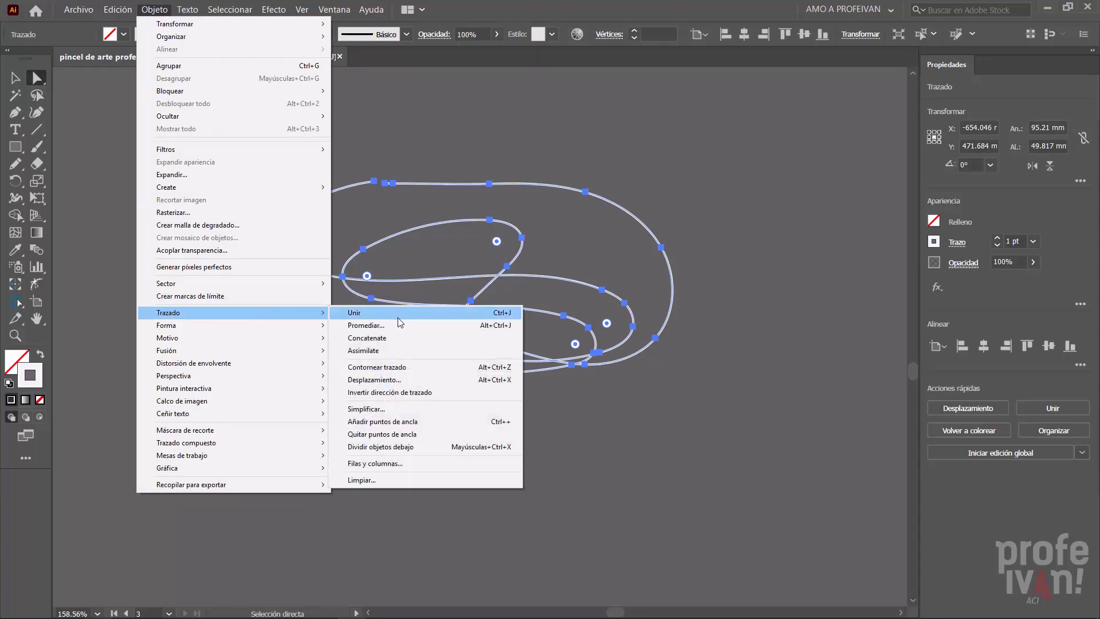
click(455, 329)
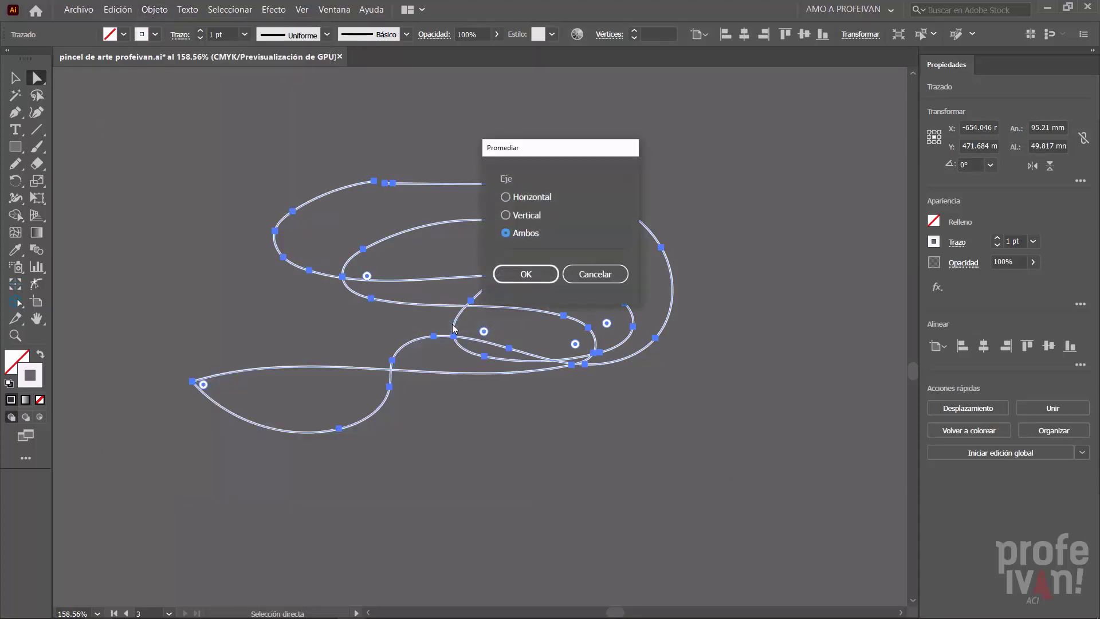
click(514, 200)
click(533, 275)
key(v)
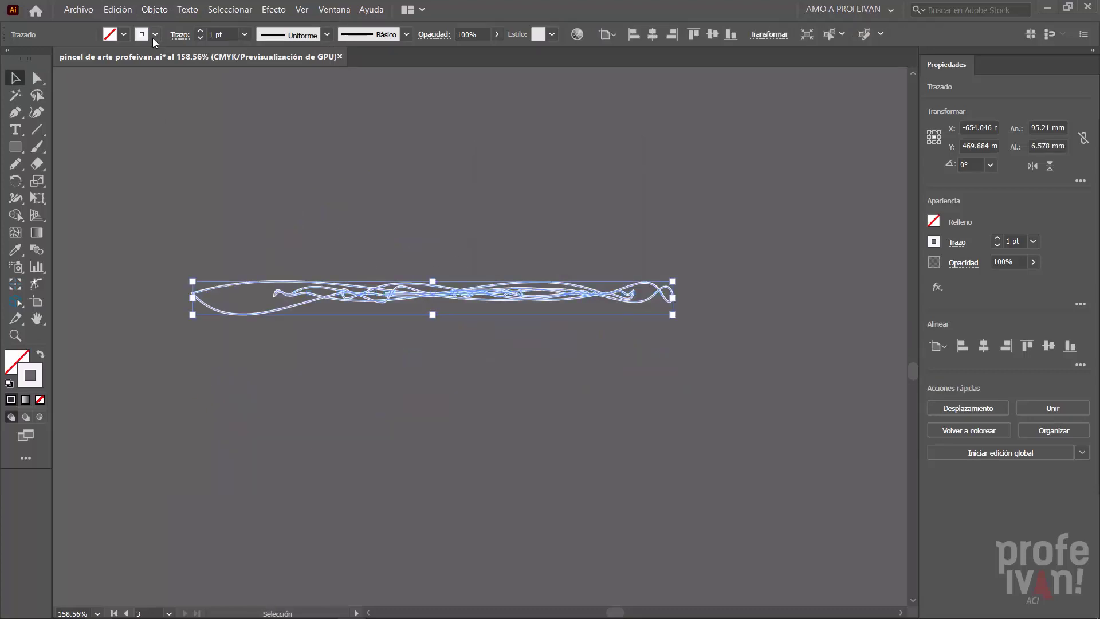
- Give the flattened strand a black stroke and set its blending mode to Multiplicar
click(154, 35)
click(40, 59)
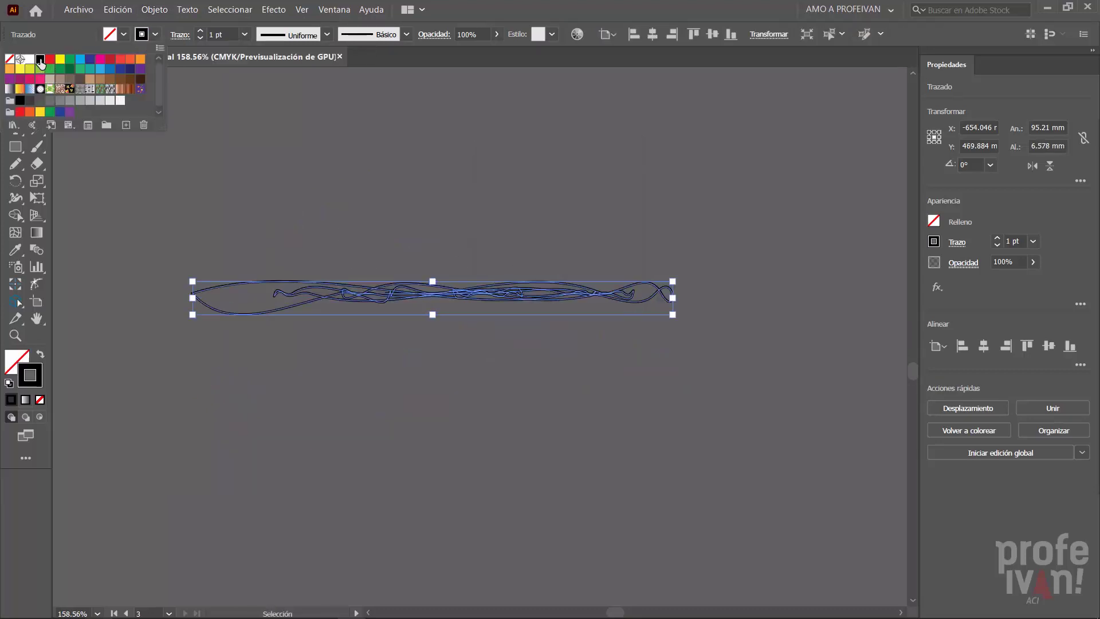
click(434, 35)
click(315, 59)
click(313, 109)
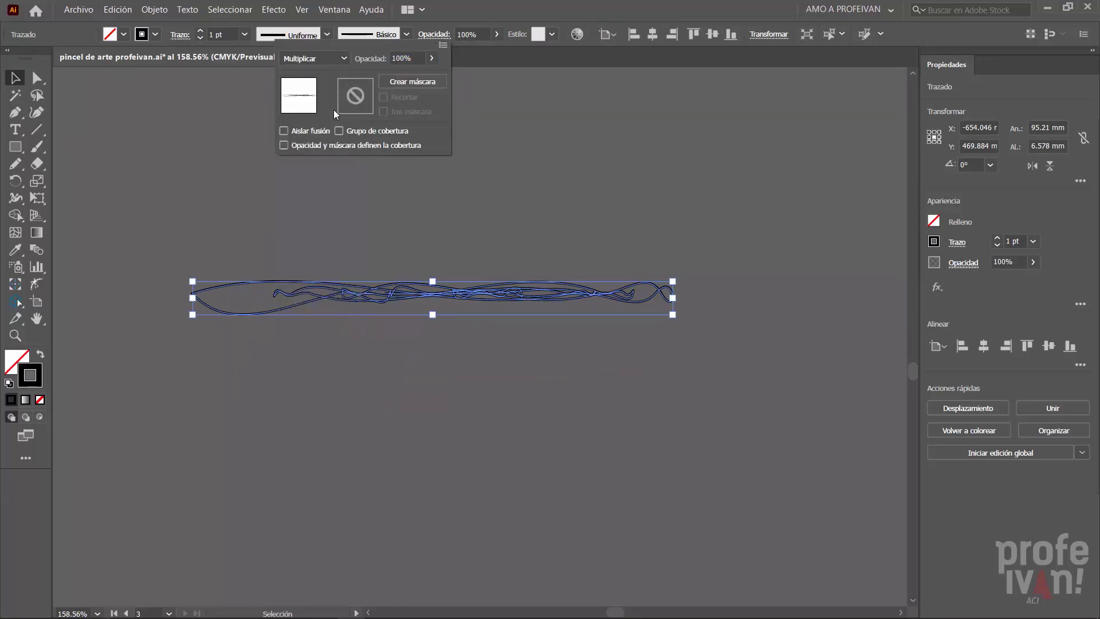
- Start a new art brush (Pincel de arte) from the black strand in the brush collection
click(334, 10)
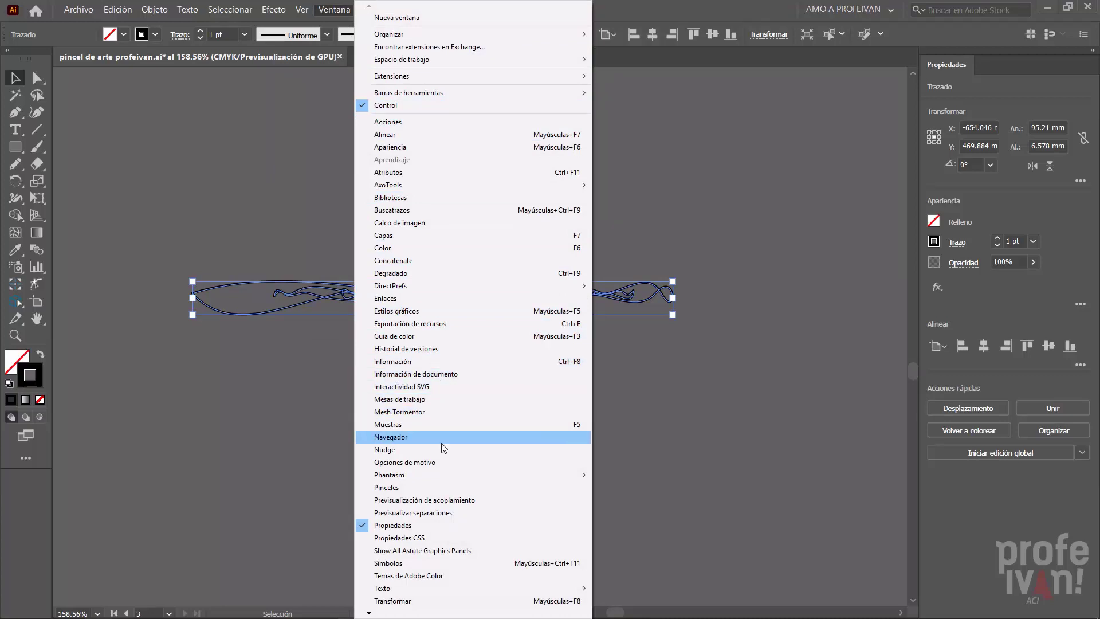
click(447, 488)
drag(520, 309, 786, 325)
click(641, 164)
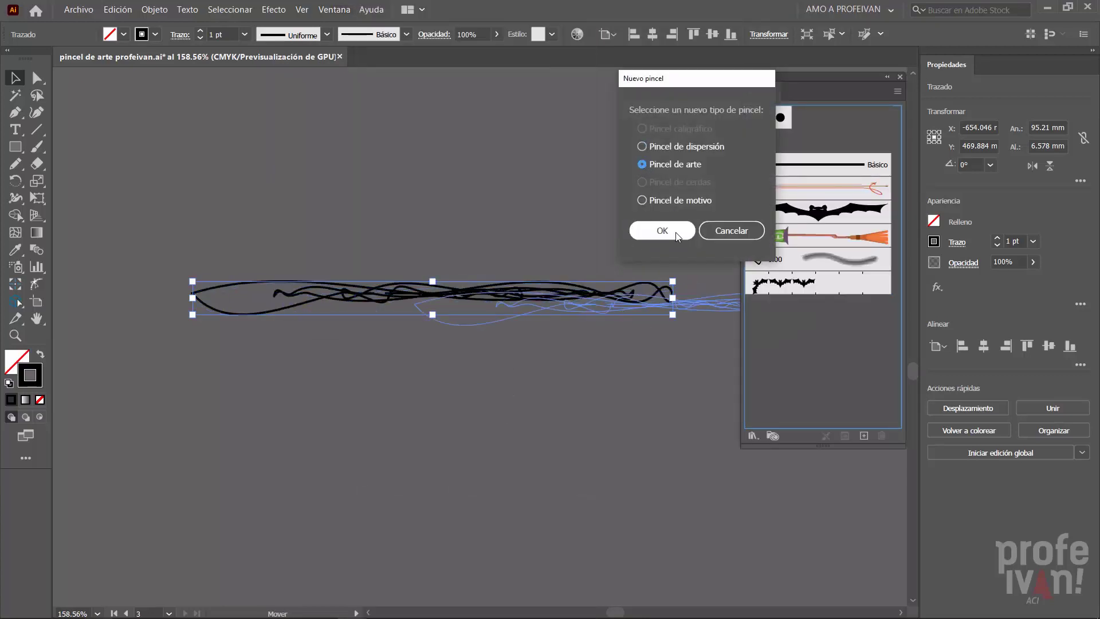
click(662, 231)
- Name the new art brush Hilo, set its colorization method to Matices, and save it
text(Hilo)
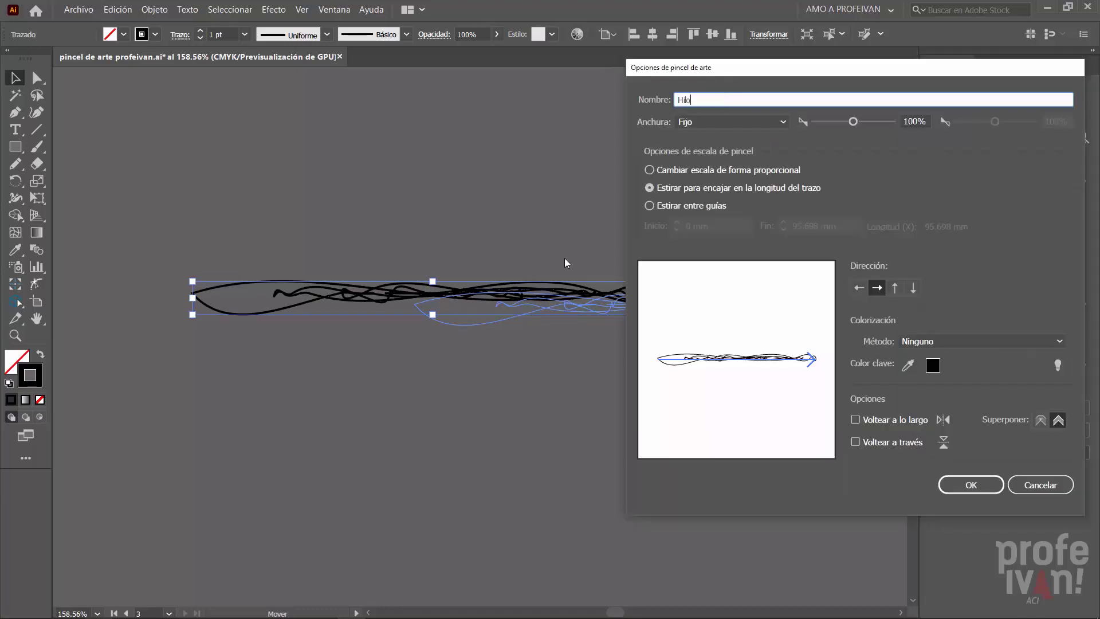
click(942, 343)
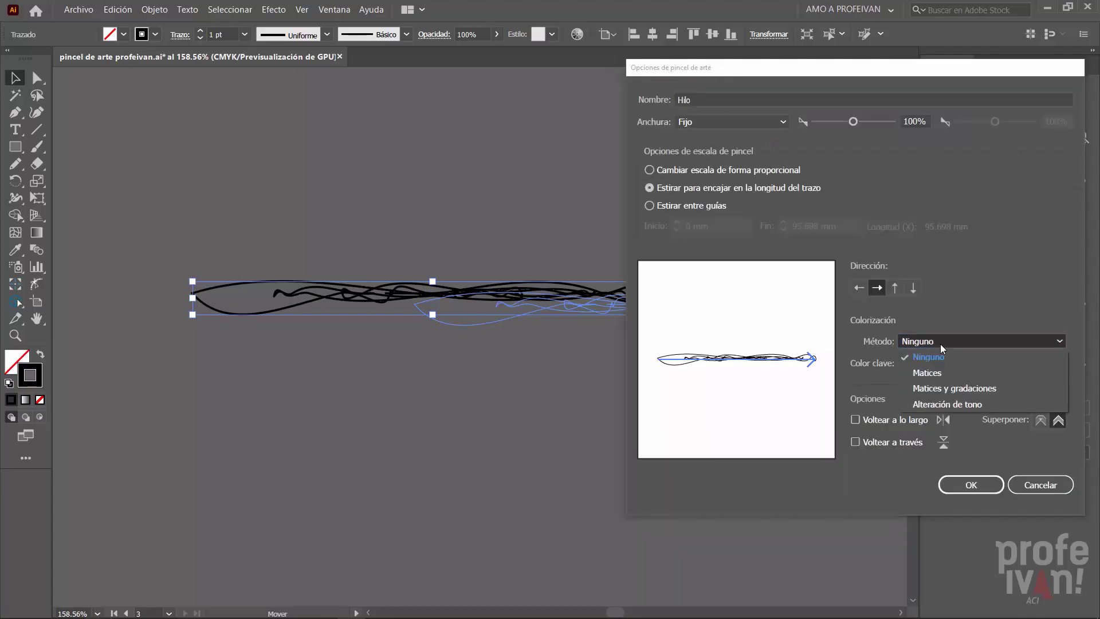
click(927, 372)
click(971, 485)
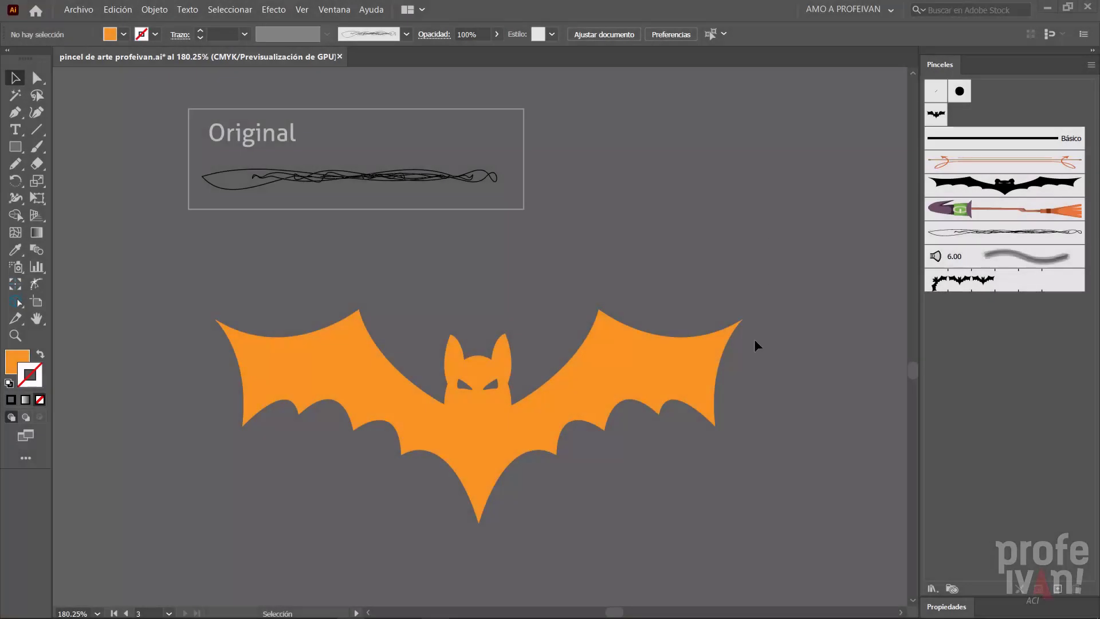
- Apply the Hilo art brush to the outline of the orange bat
click(698, 362)
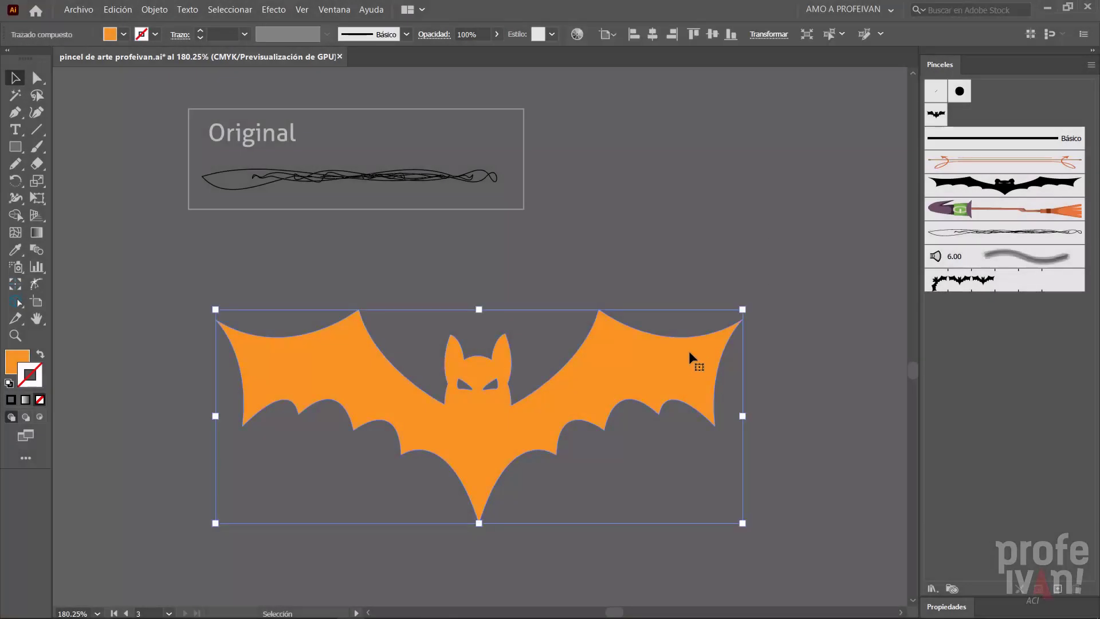
click(954, 234)
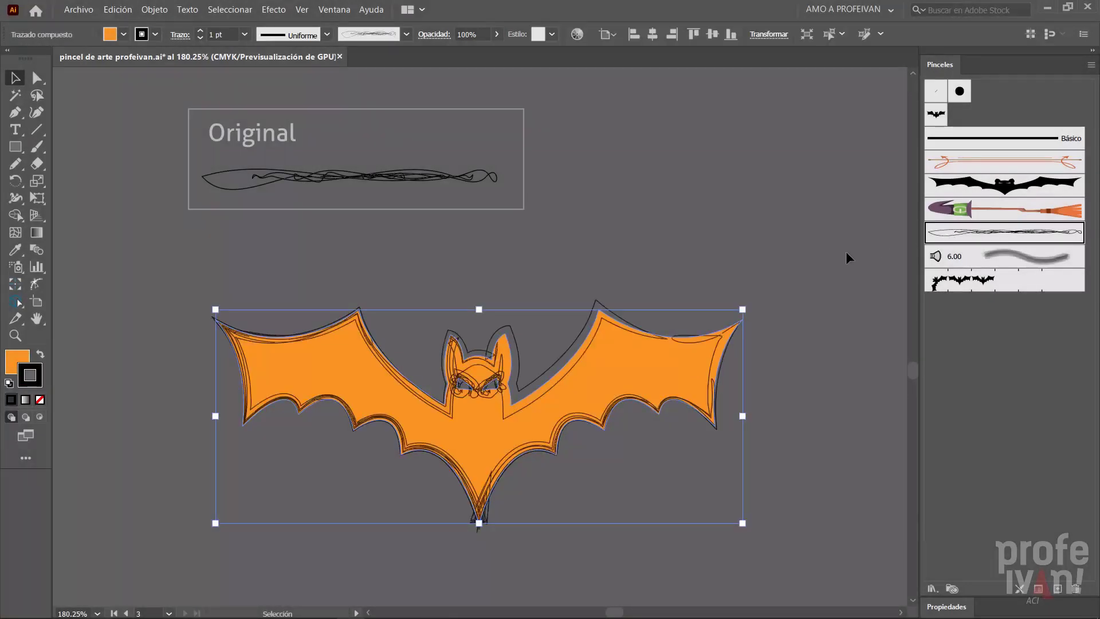
- Remove the orange fill from the bat by setting it to Ninguno
click(720, 321)
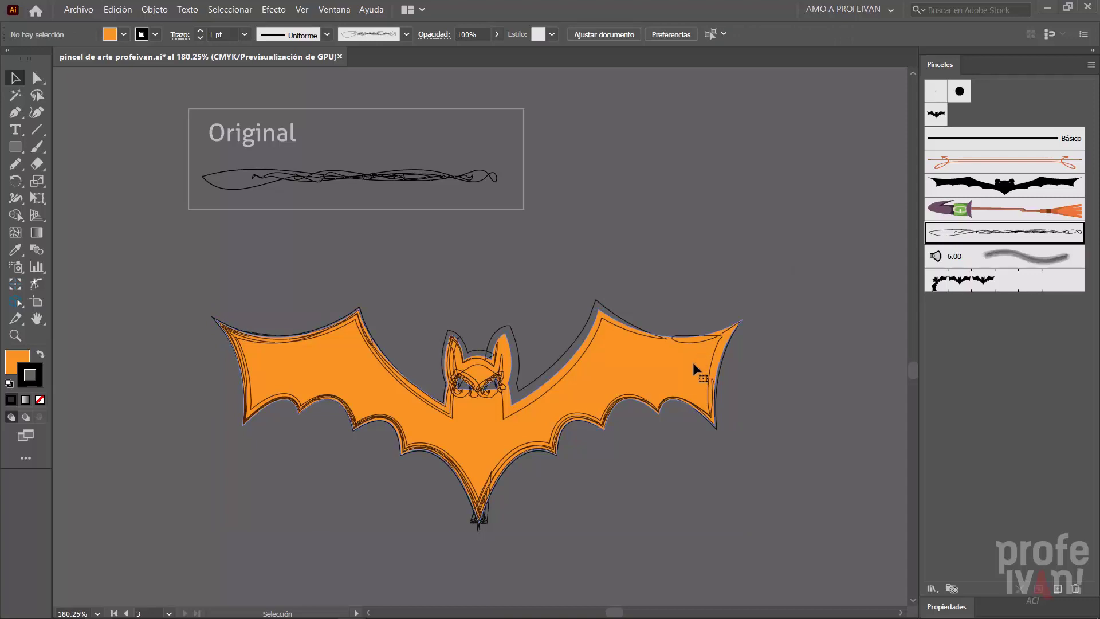
click(695, 376)
click(124, 36)
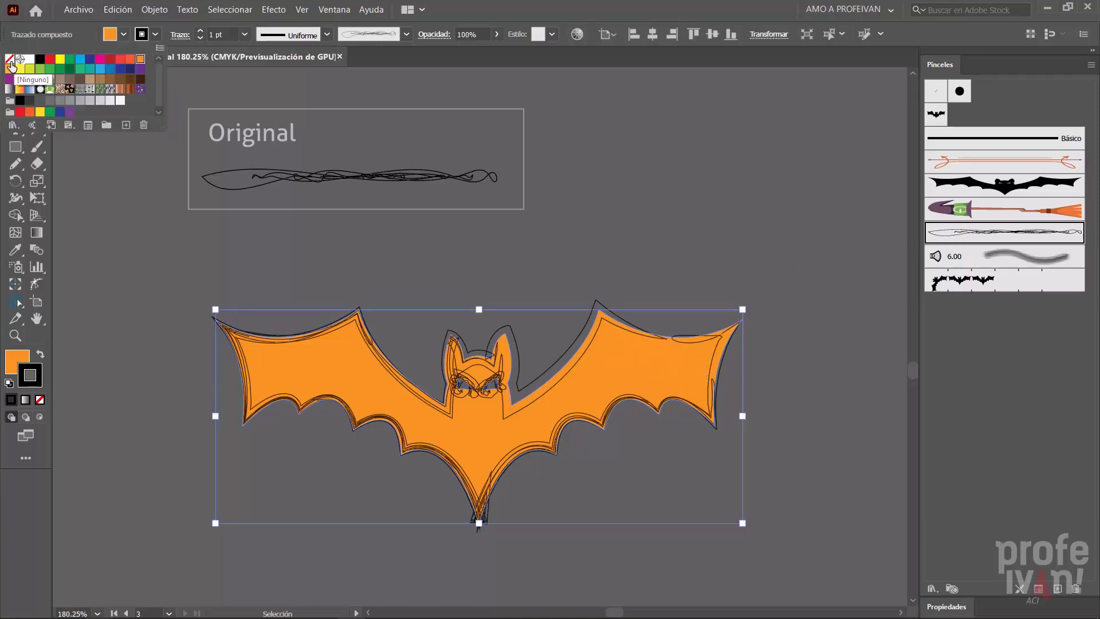
click(13, 64)
click(152, 269)
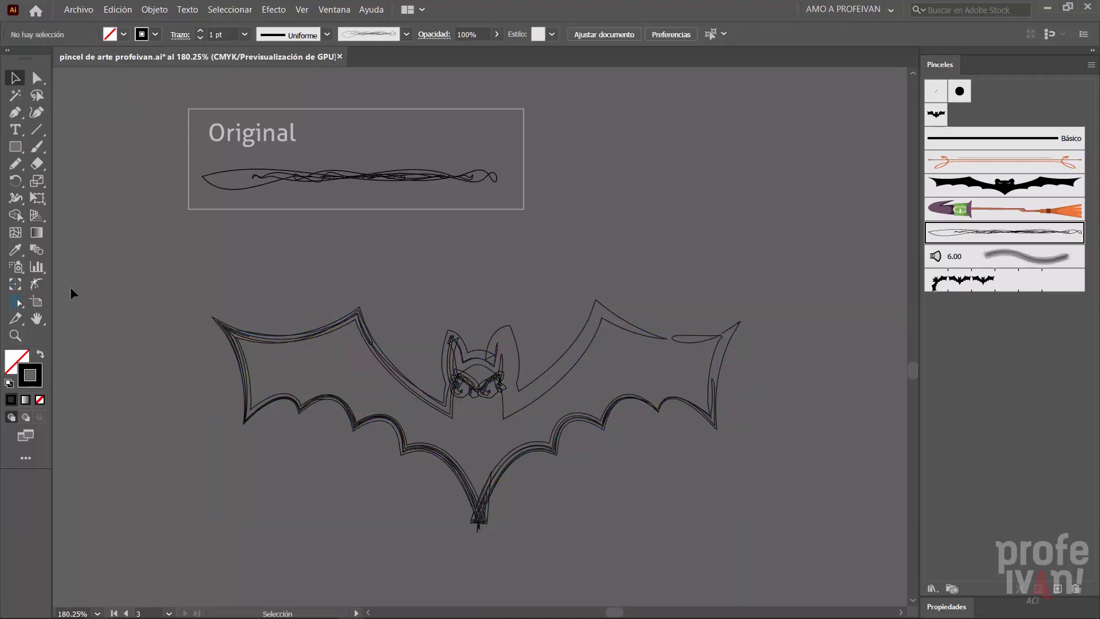
- Set the stroke color of the bat's outline to orange
click(497, 372)
click(155, 34)
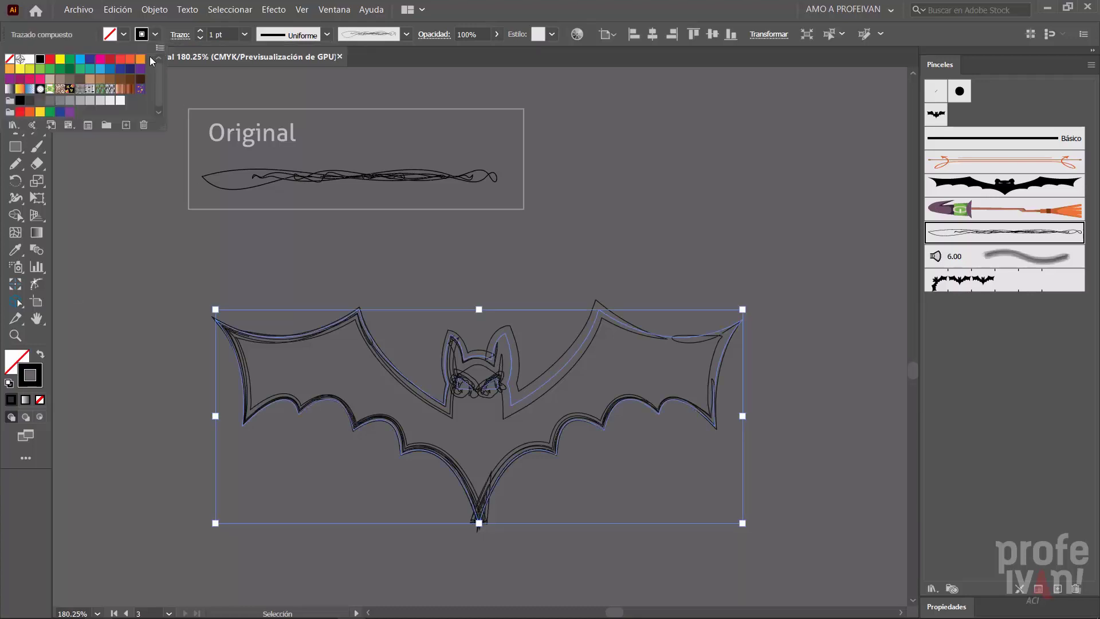
click(140, 59)
click(176, 264)
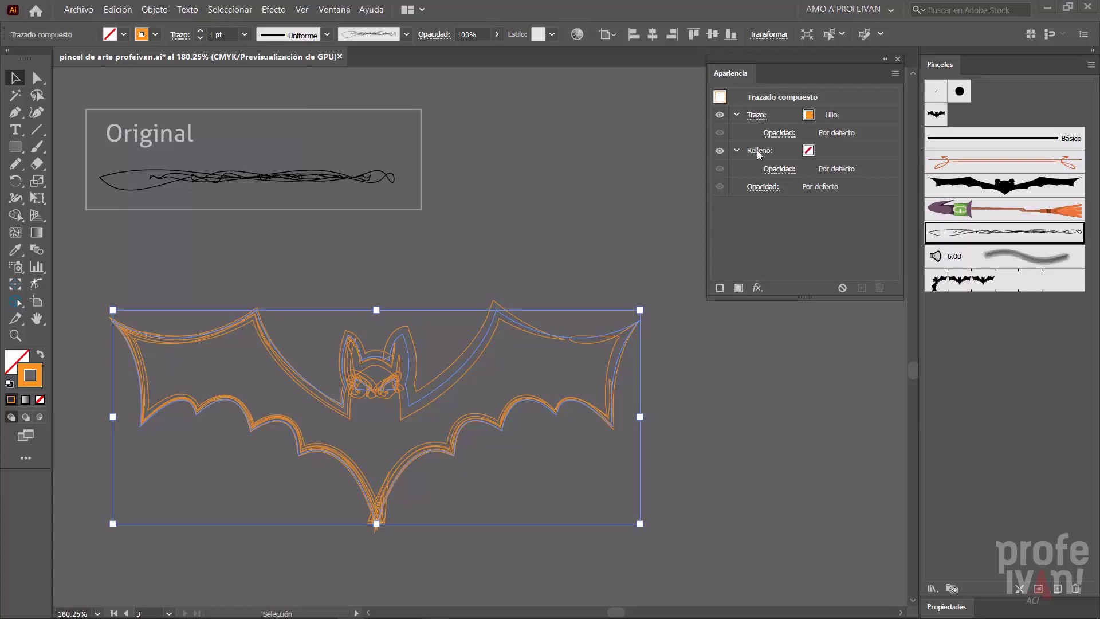
- Duplicate the bat's Hilo stroke in its appearance and give the upper copy a black color and 2 pt weight
drag(783, 117, 860, 287)
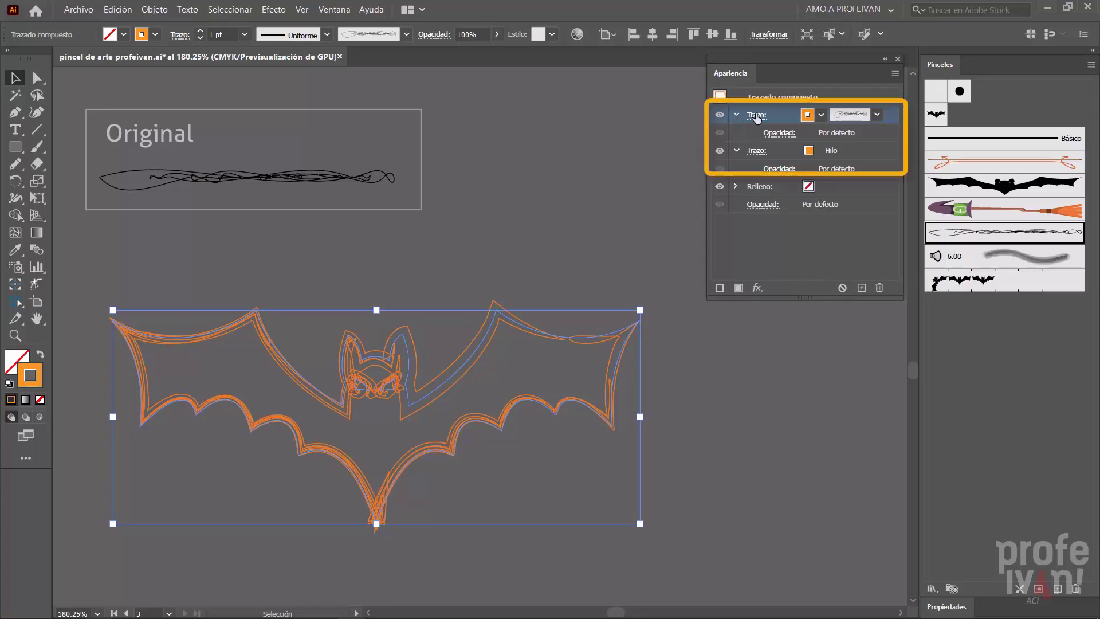
click(821, 115)
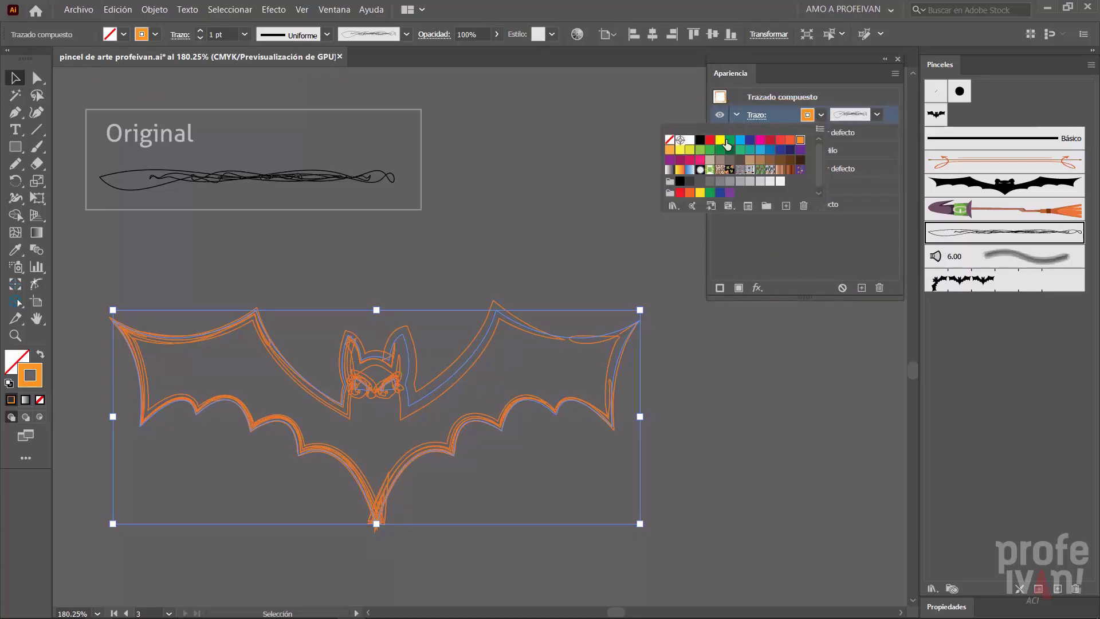
click(699, 140)
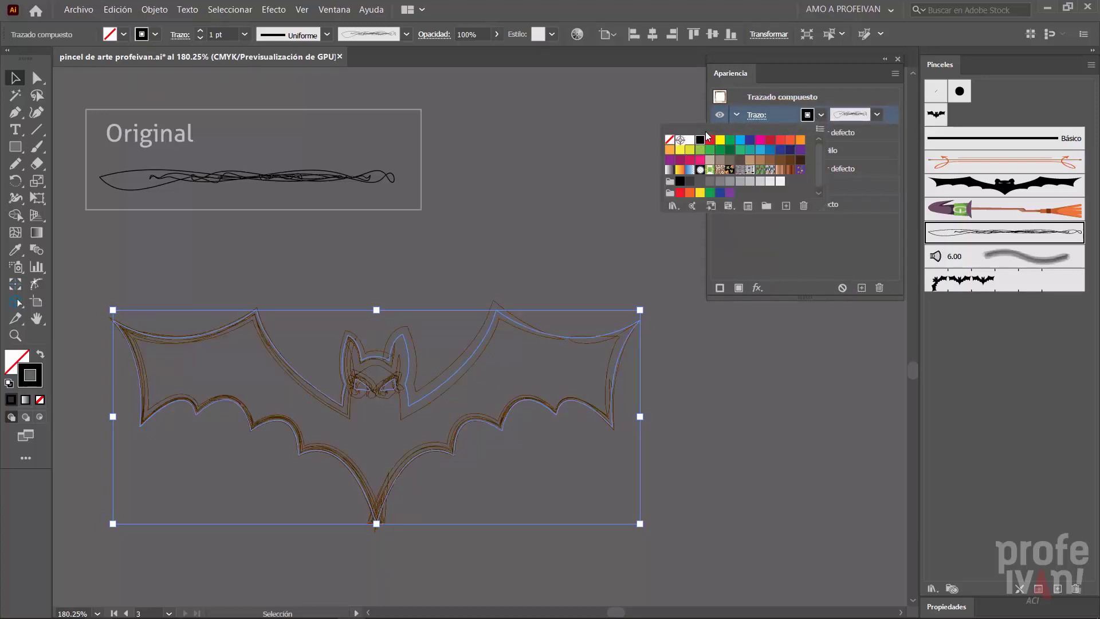
click(751, 115)
click(750, 115)
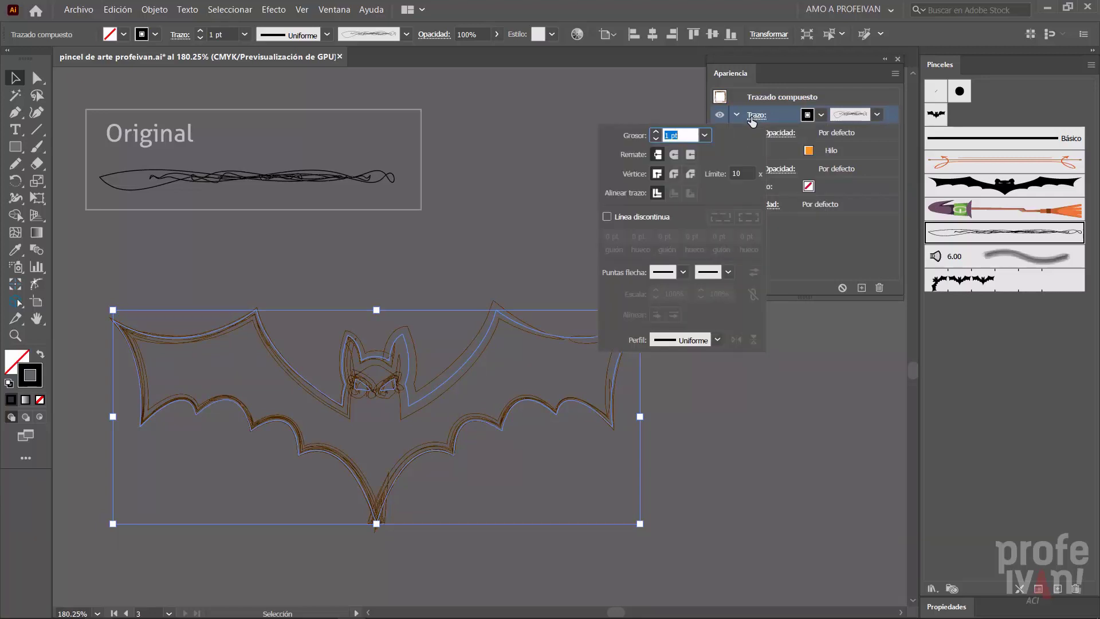
text(2)
key(Return)
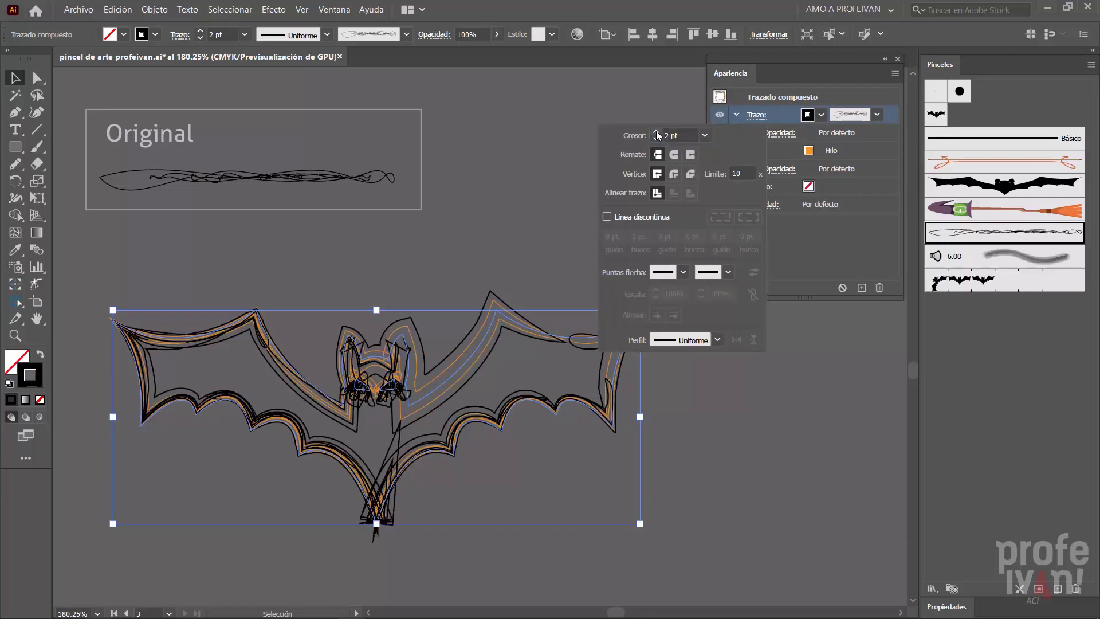
- Flip the bat's black Hilo stroke lengthwise (Voltear a lo largo) and slightly reduce its fixed brush size
click(876, 115)
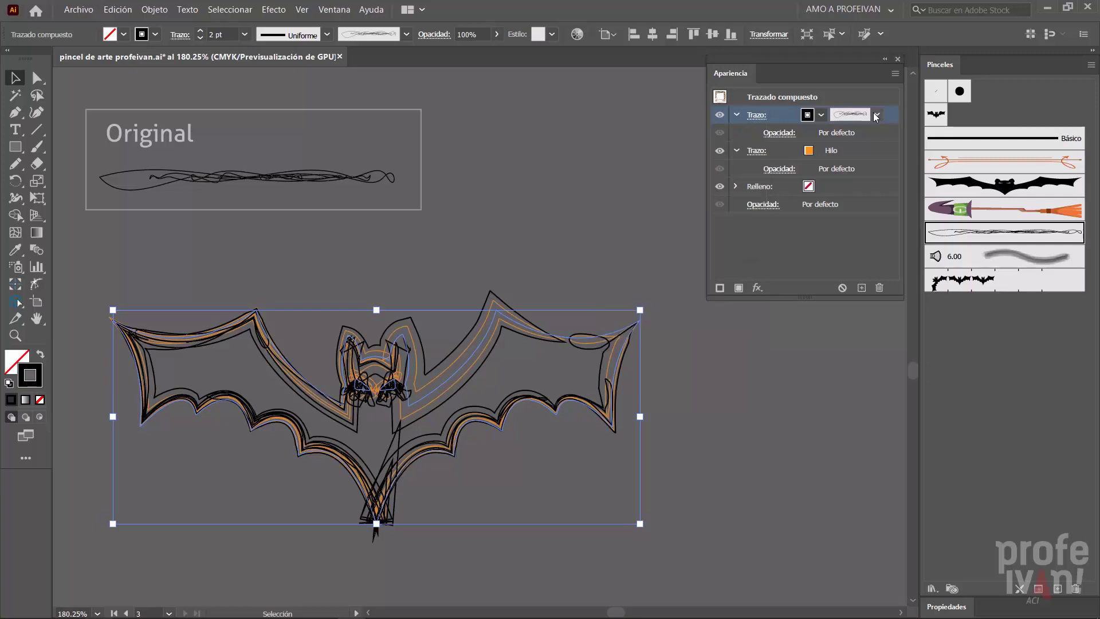
click(876, 115)
click(820, 227)
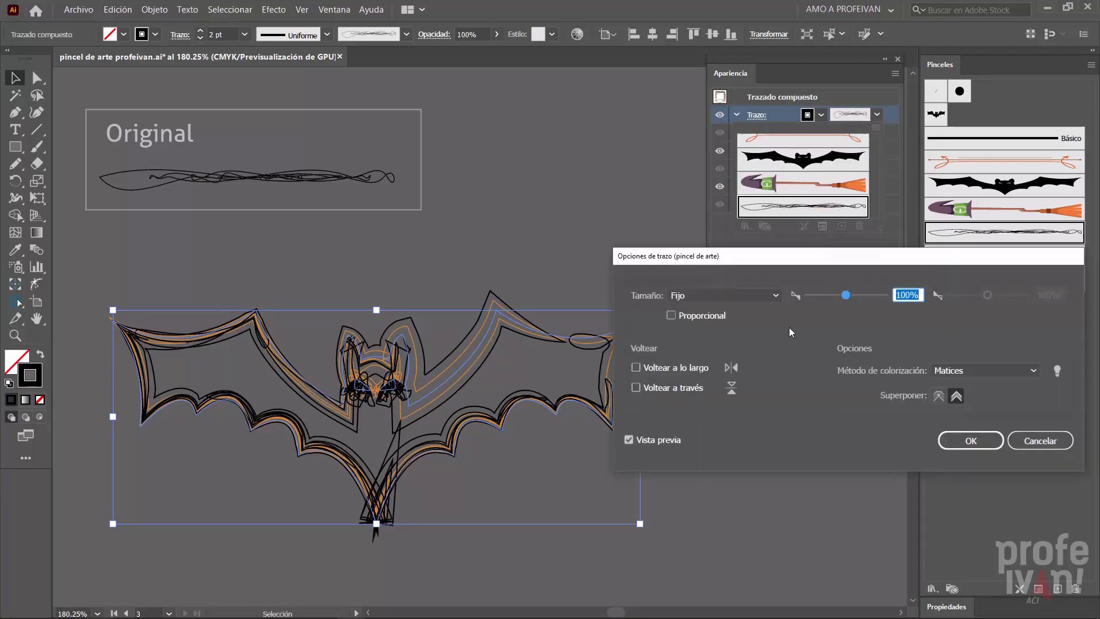
click(658, 372)
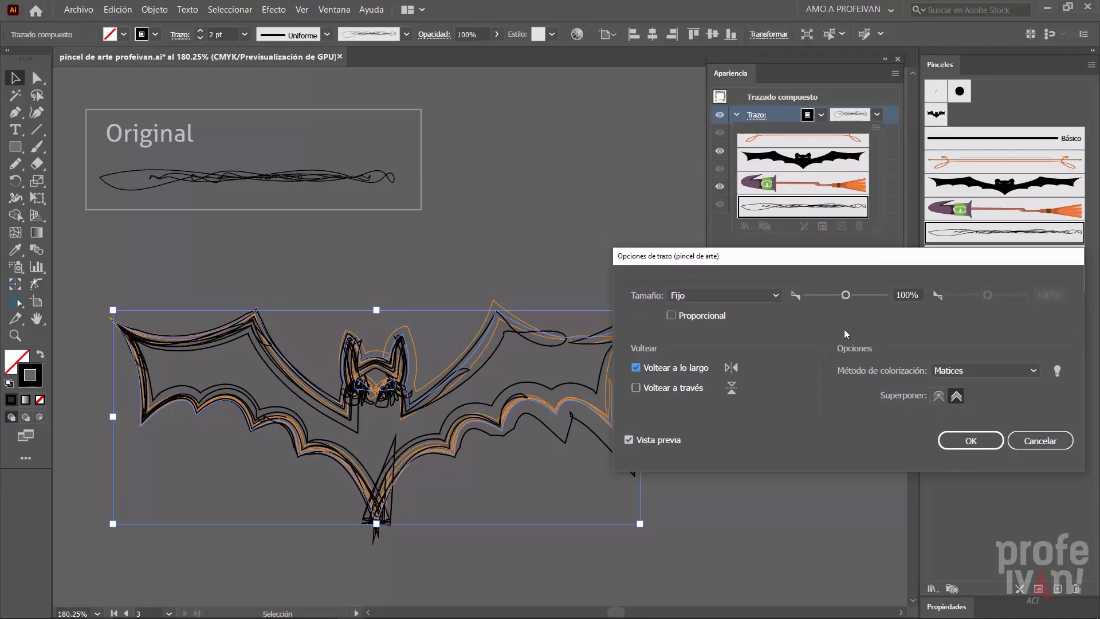
drag(846, 295, 838, 295)
click(969, 440)
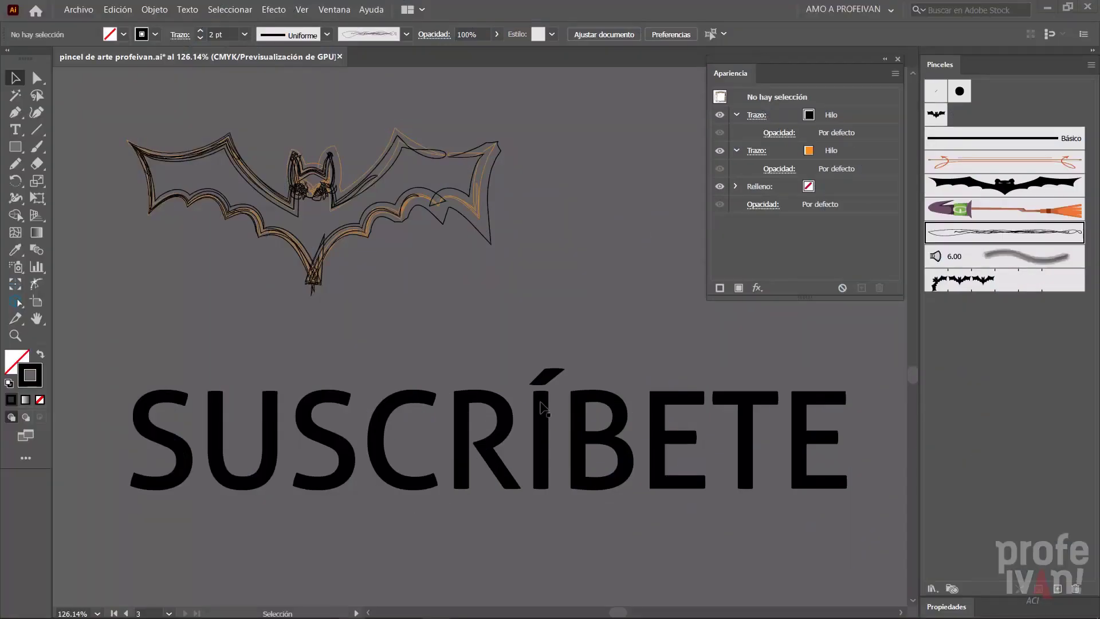
- Copy the bat's complete double-stroke appearance onto the SUSCRÍBETE text
click(466, 207)
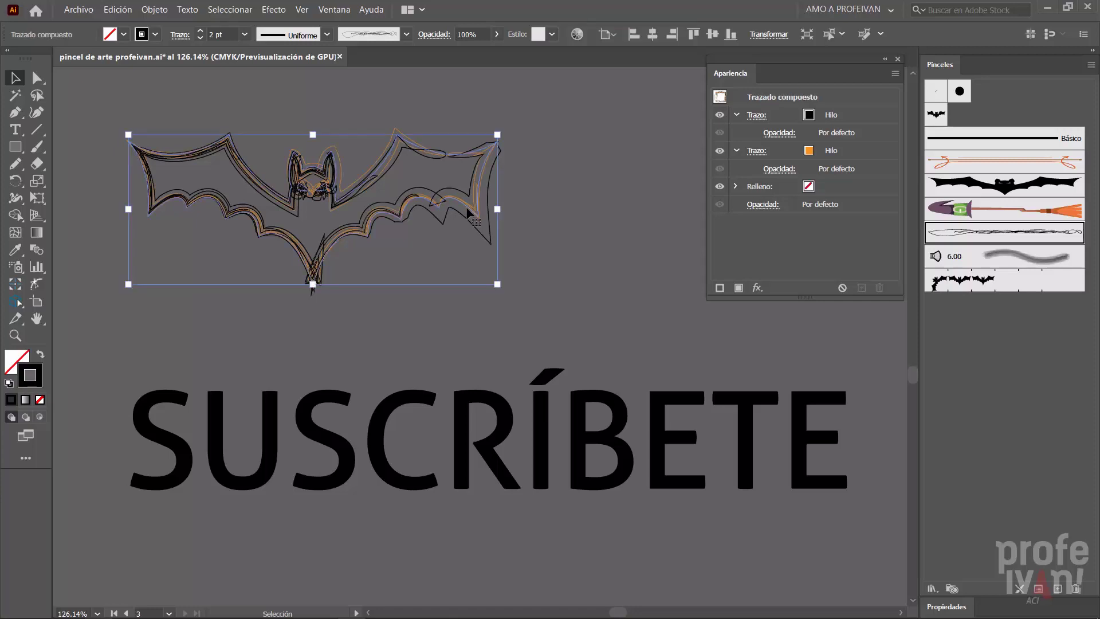
click(721, 99)
drag(543, 412, 544, 416)
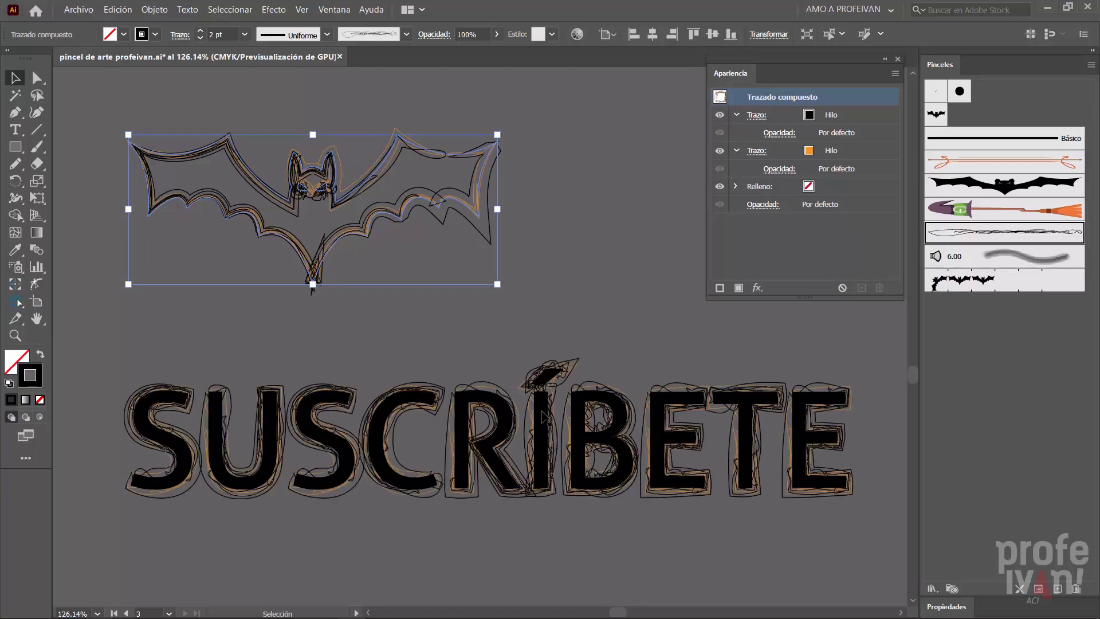
- Set the character fill of the whole SUSCRÍBETE text to none
click(542, 416)
double_click(544, 418)
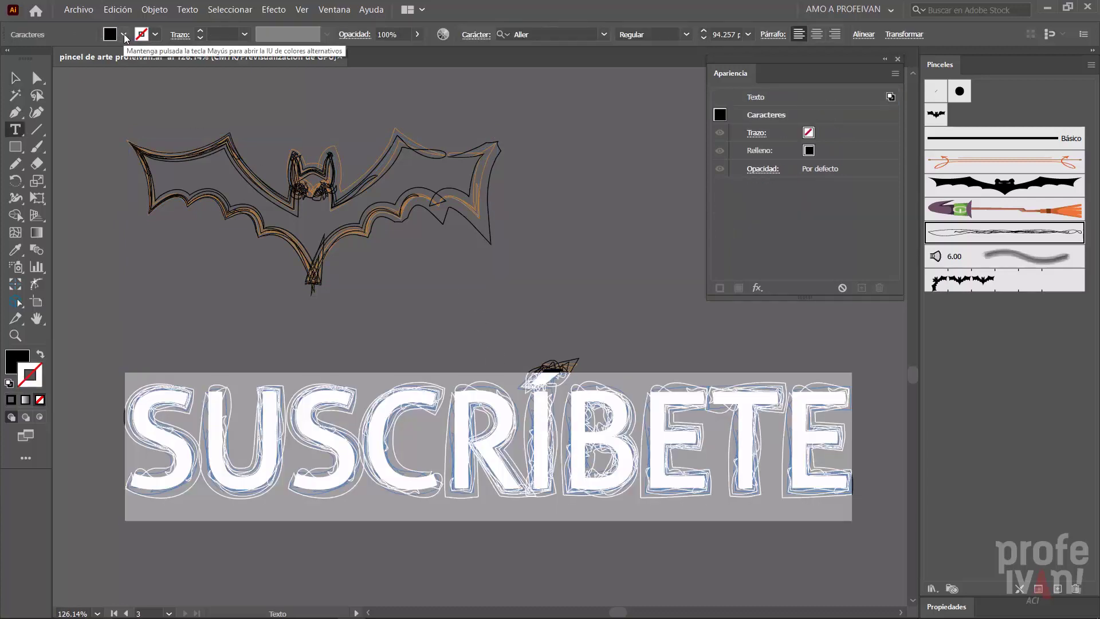
click(124, 36)
click(10, 58)
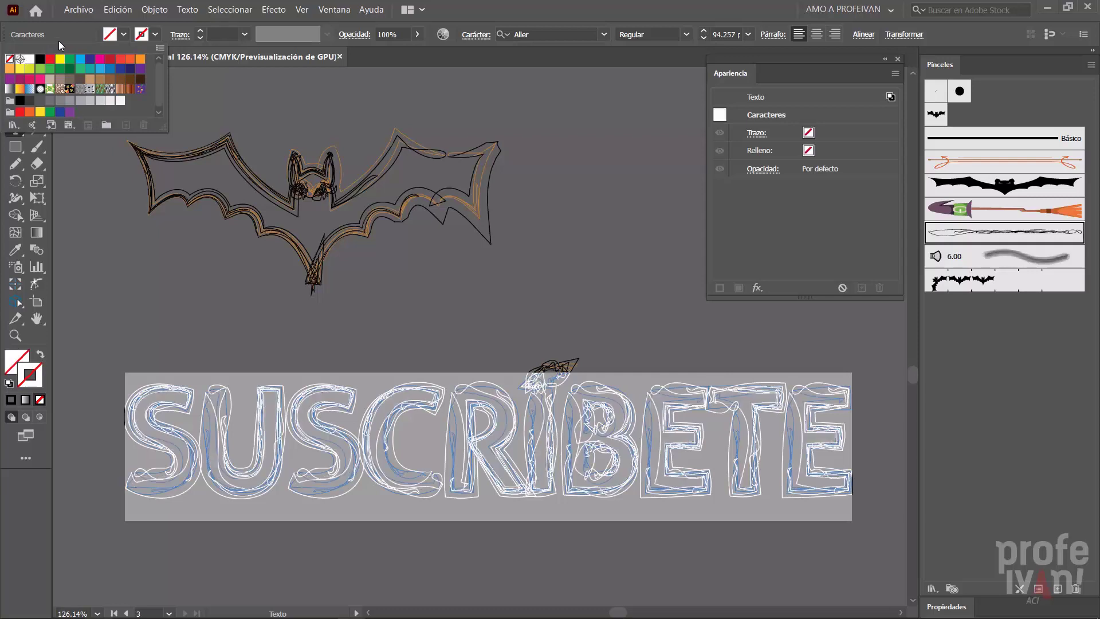
click(16, 77)
- Preview other typefaces from the Manuscrito filter on the SUSCRÍBETE text
click(604, 35)
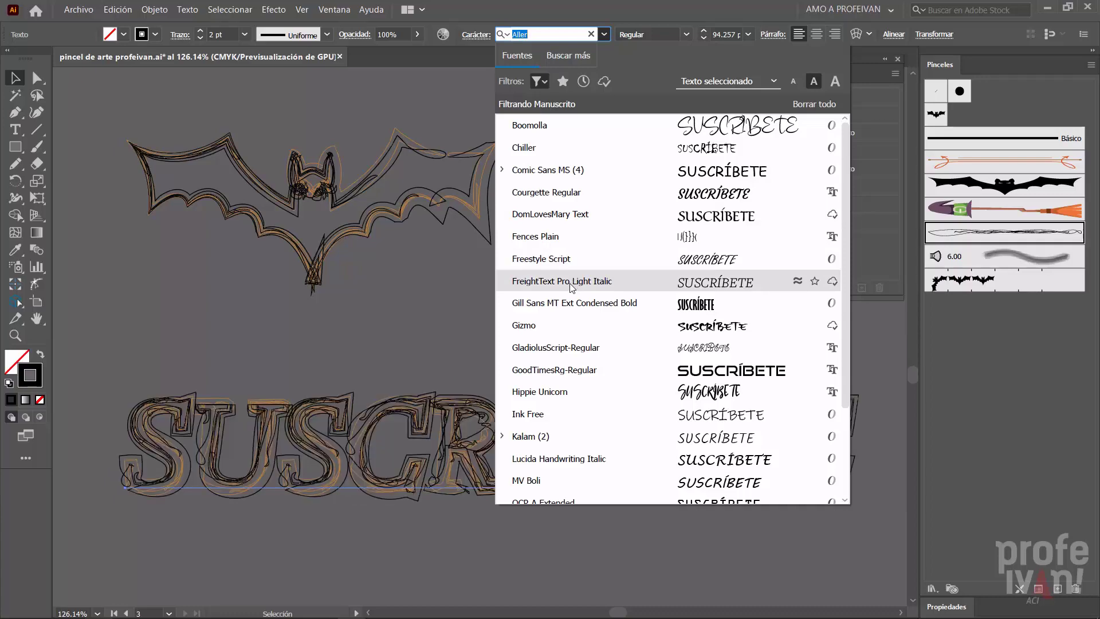
key(Escape)
click(593, 254)
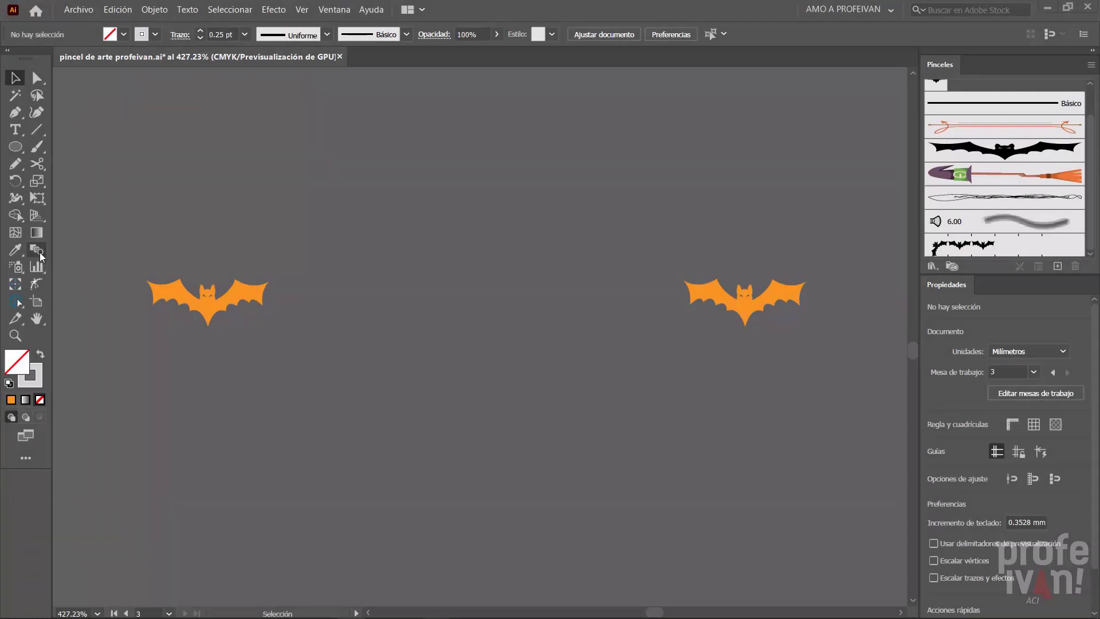
- Blend the two small orange bats using Pasos especificados spacing with 4 steps
click(37, 250)
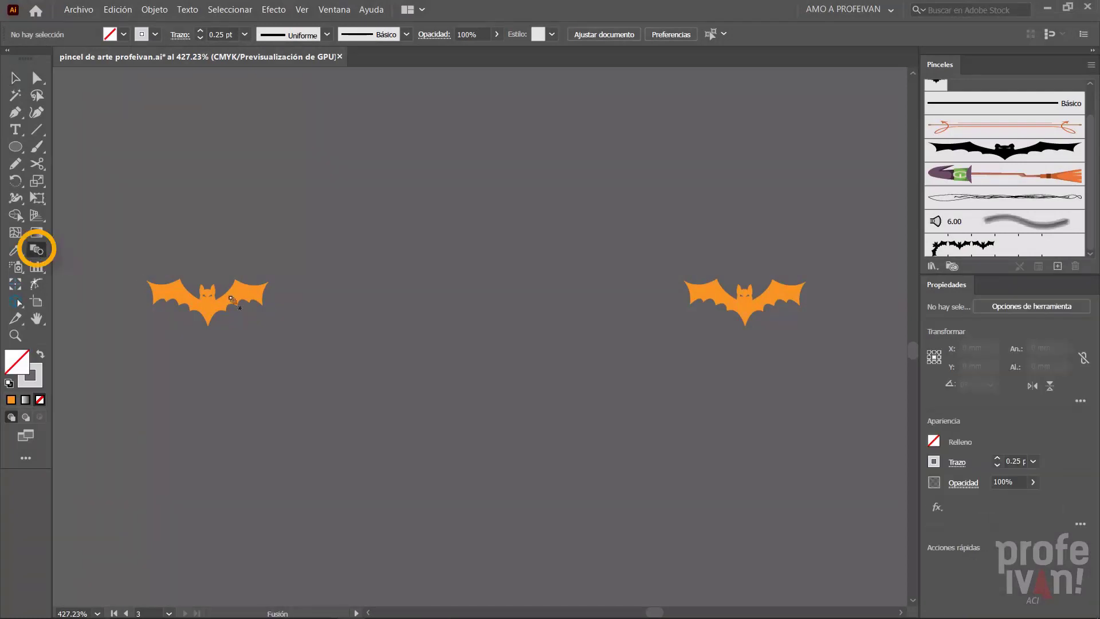
key(alt)
click(206, 305)
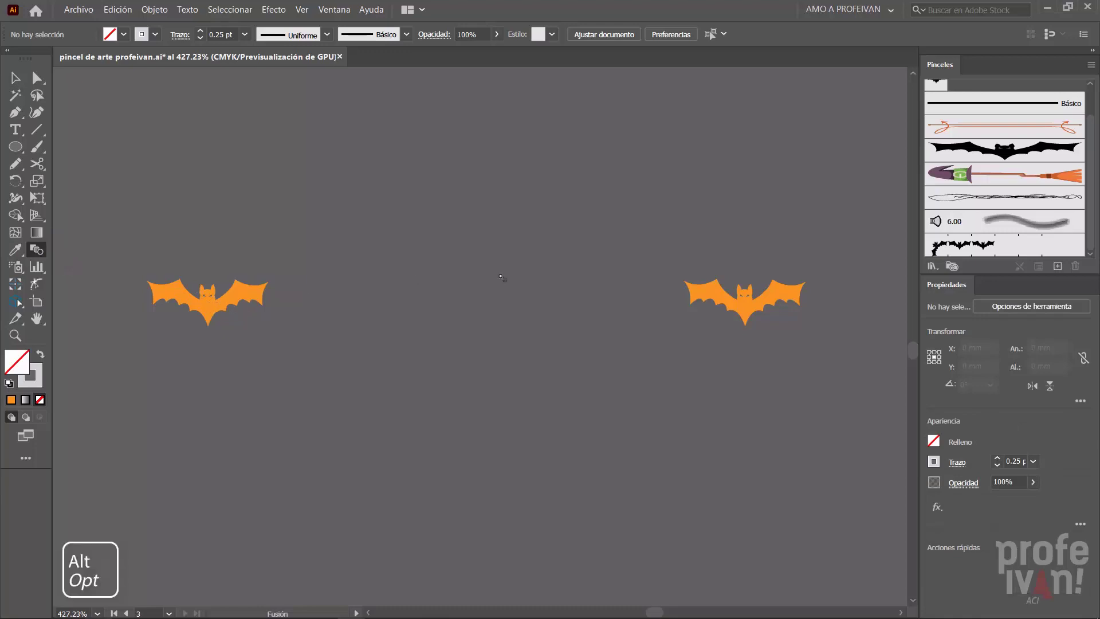
alt+click(717, 297)
click(662, 216)
click(662, 245)
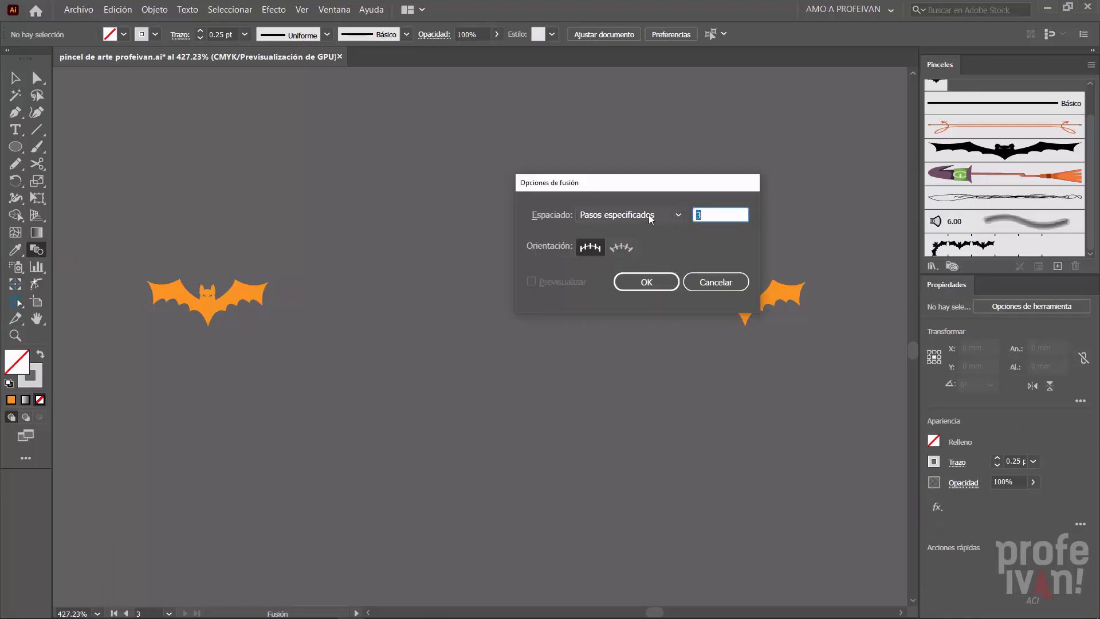
text(4)
click(646, 282)
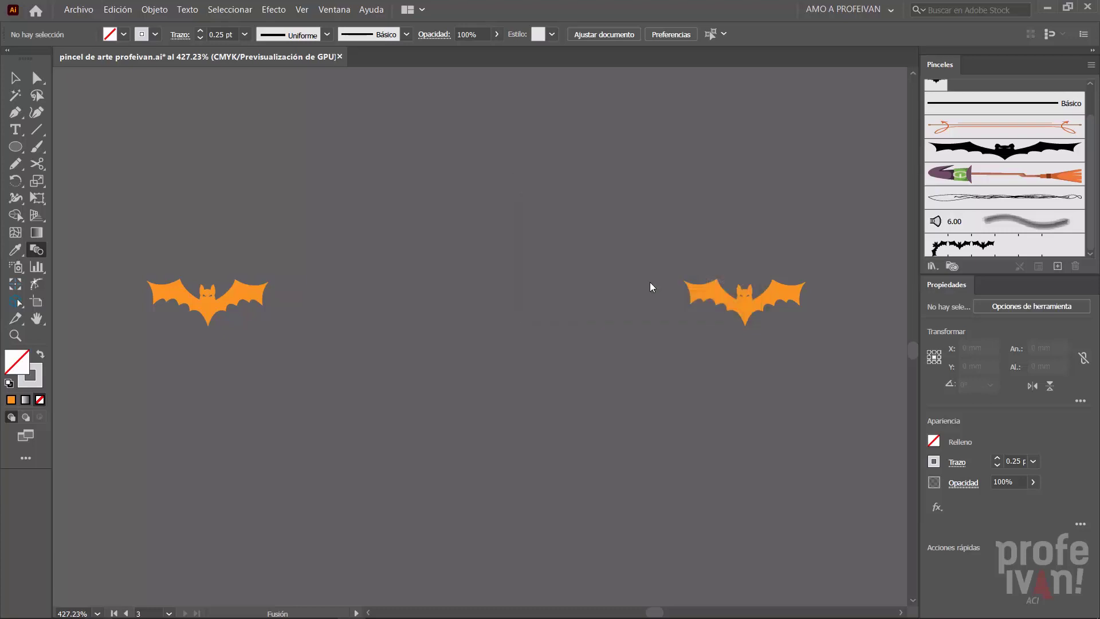
- Replace the spine of the bat blend with the curved arc path
key(v)
shift+click(312, 268)
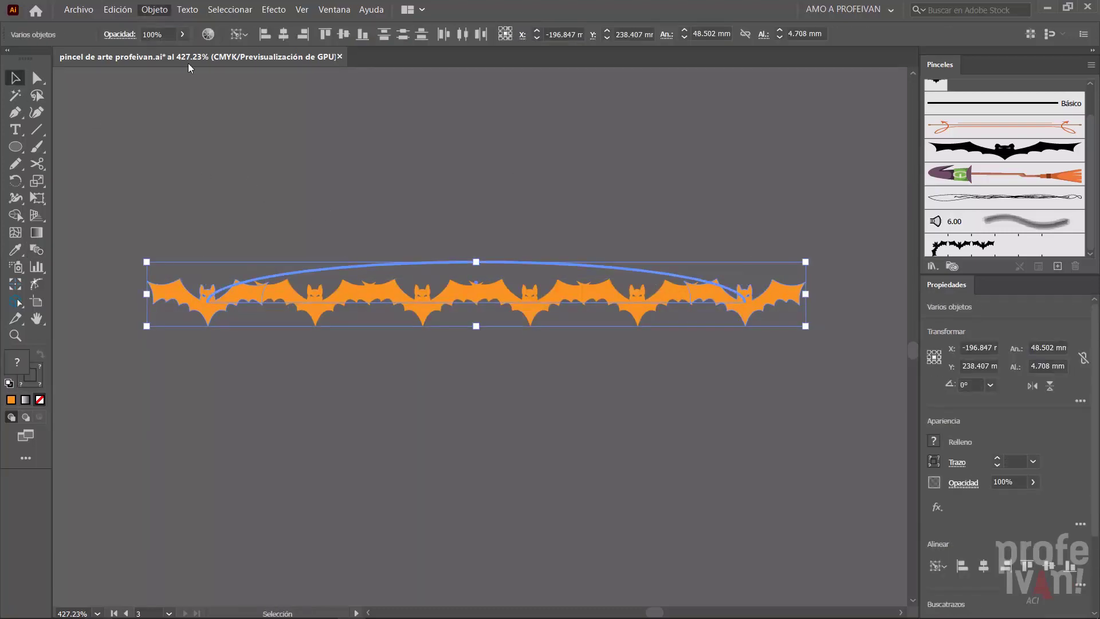
click(154, 9)
mouse_move(241, 350)
click(412, 410)
click(415, 179)
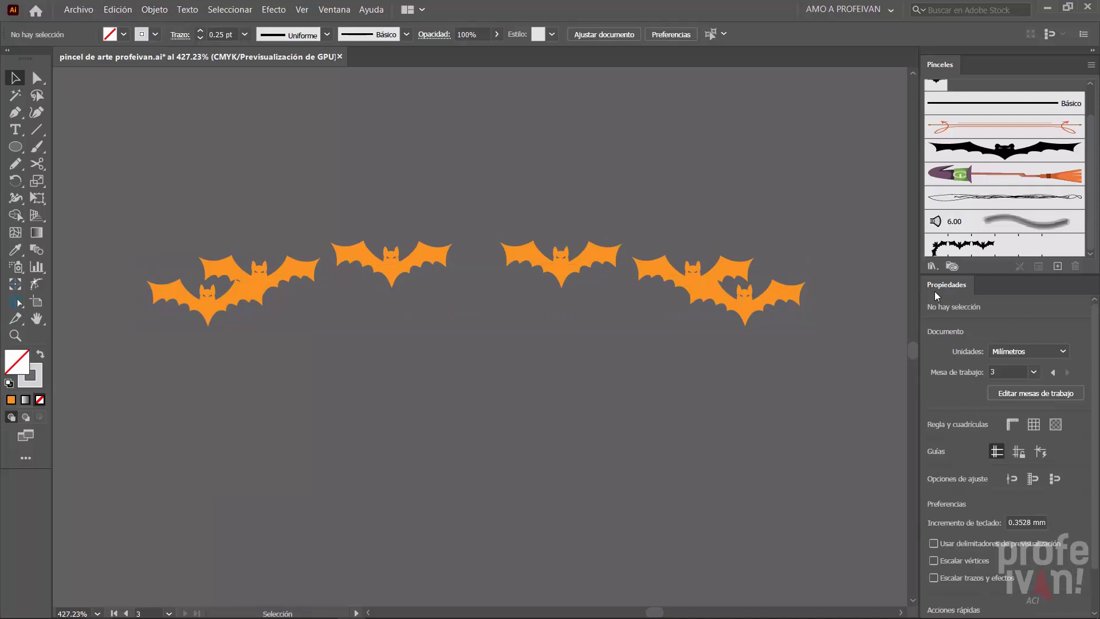
- Create a new art brush (Pincel de arte) named Murciélago from the arched bat blend
click(953, 288)
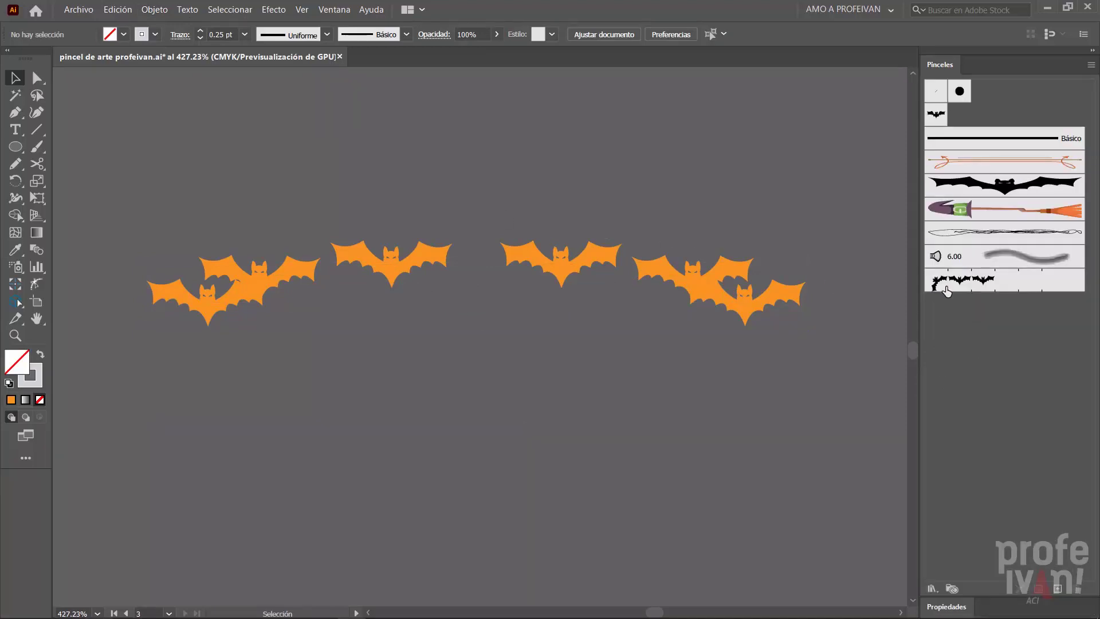
click(565, 267)
drag(564, 263, 1002, 319)
click(643, 166)
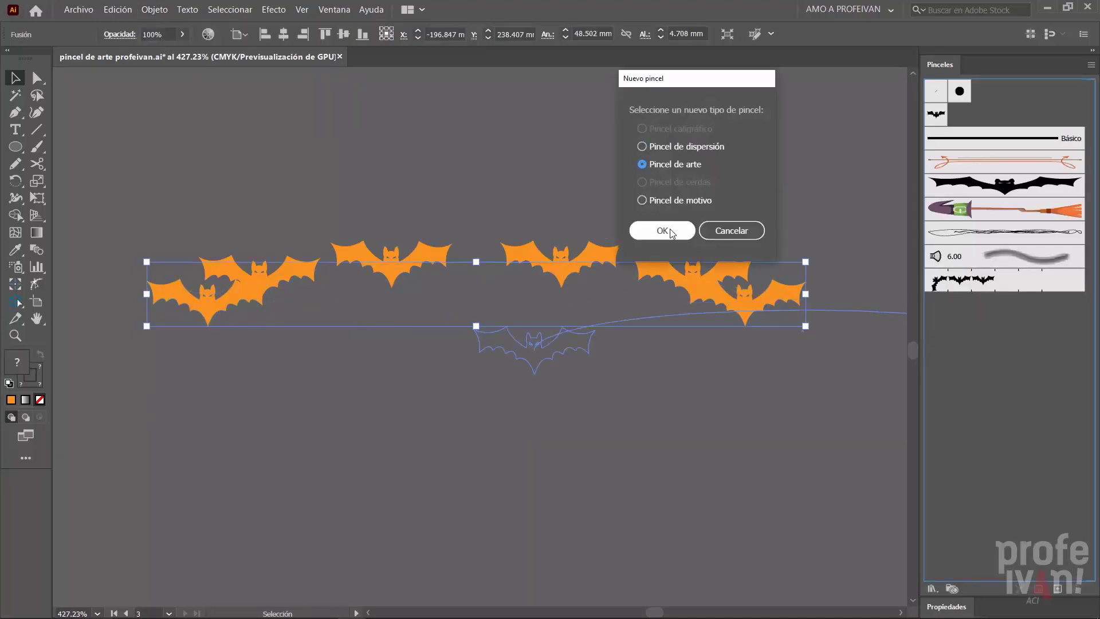
click(662, 229)
text(Murc)
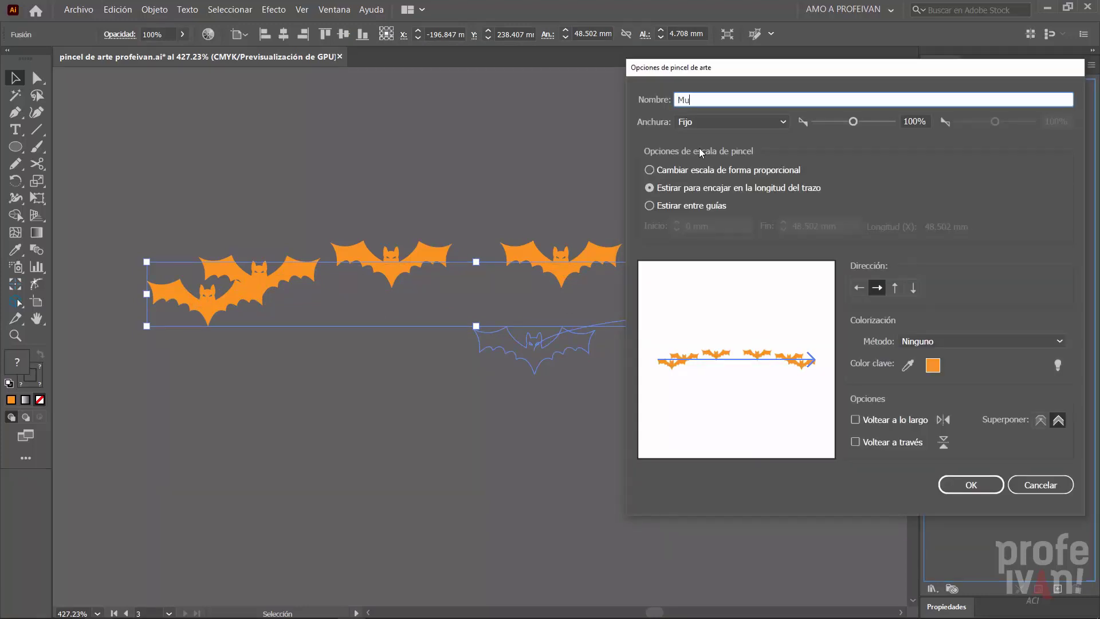
text(iélago)
click(971, 484)
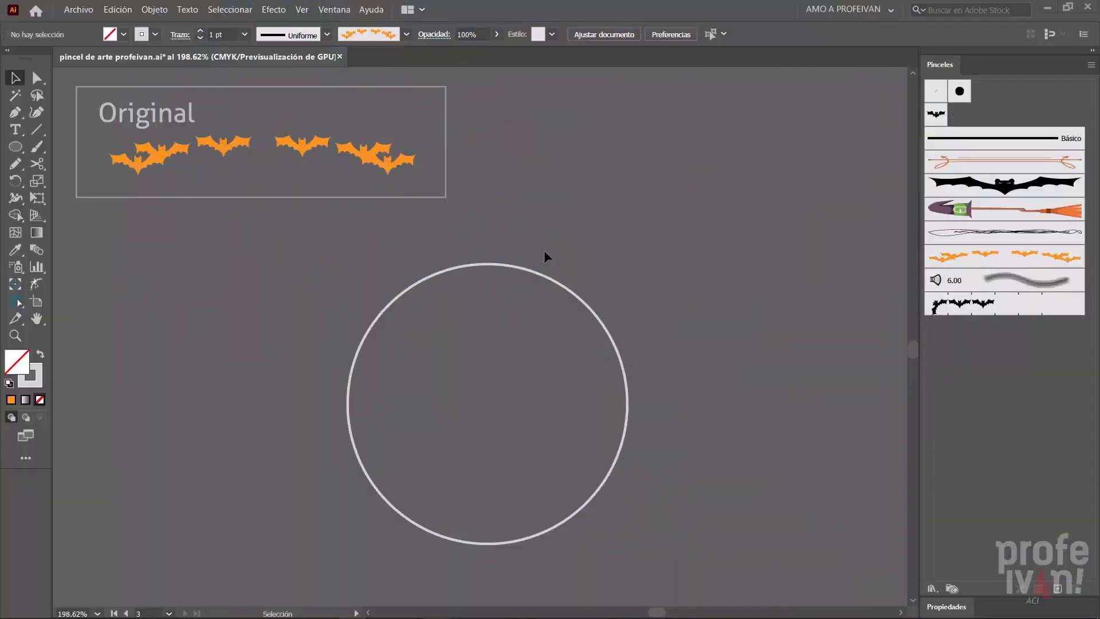
- Select all four anchor points of the circle with the Direct Selection tool
click(36, 78)
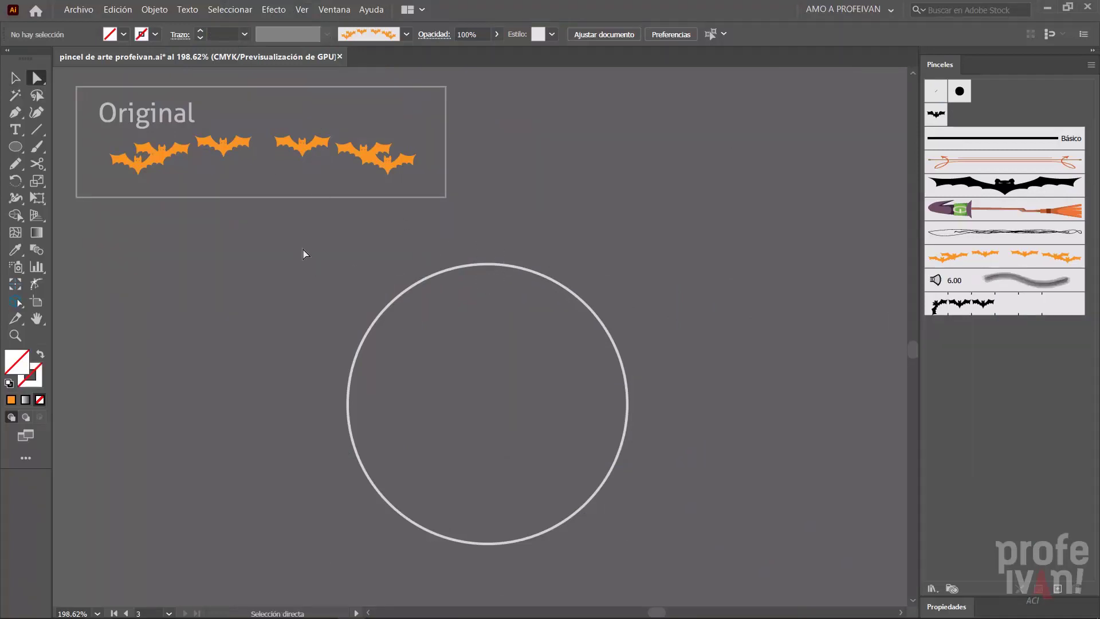
mouse_move(302, 248)
mouse_down()
mouse_move(479, 370)
mouse_move(656, 444)
mouse_move(621, 386)
mouse_move(702, 312)
mouse_move(641, 304)
mouse_up()
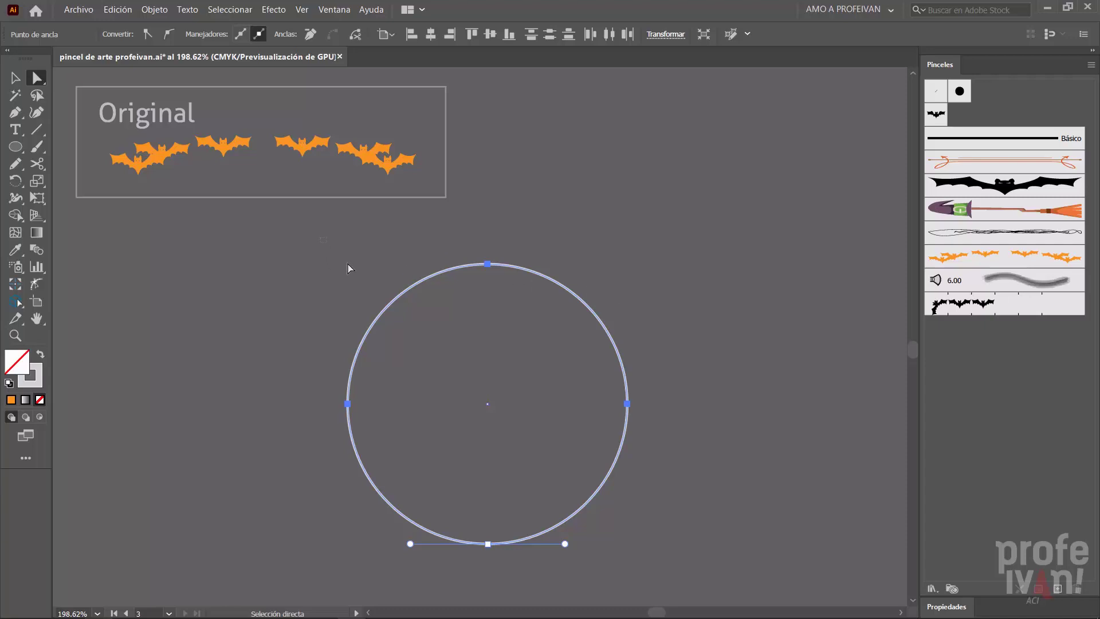
drag(348, 263, 652, 561)
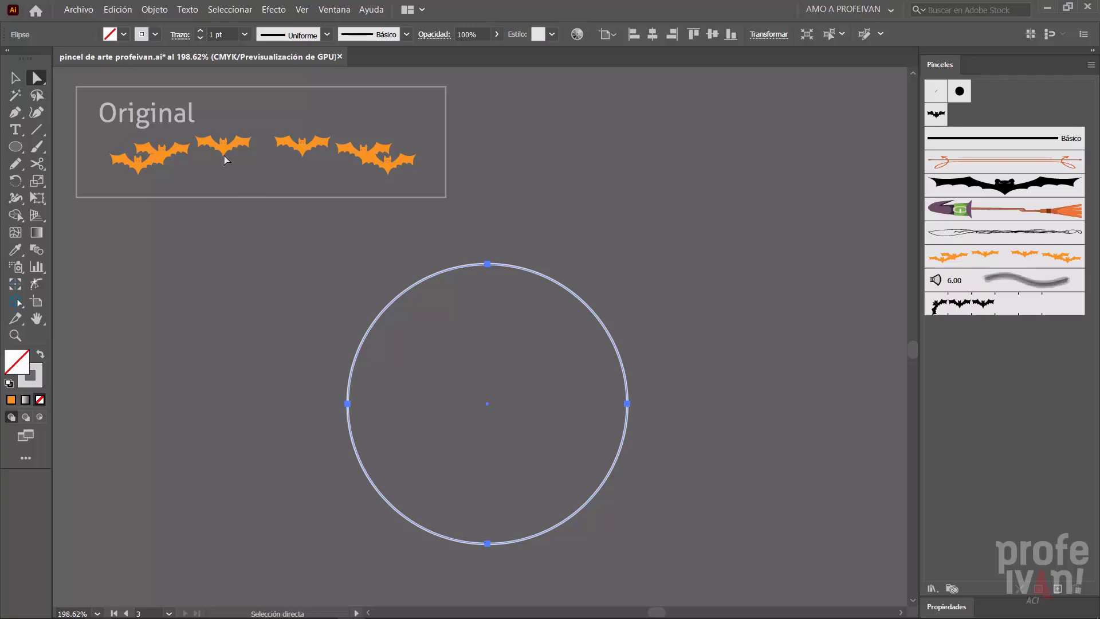
- Run the script Cut At Selected Anchors.jsx on the circle's four selected anchor points
click(86, 10)
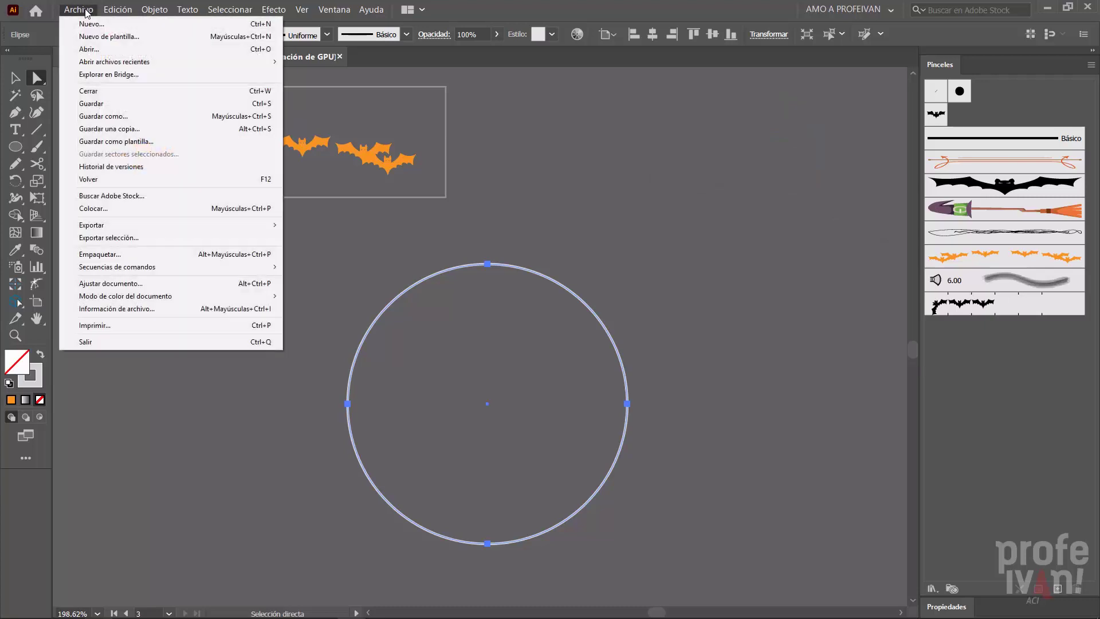
mouse_move(183, 267)
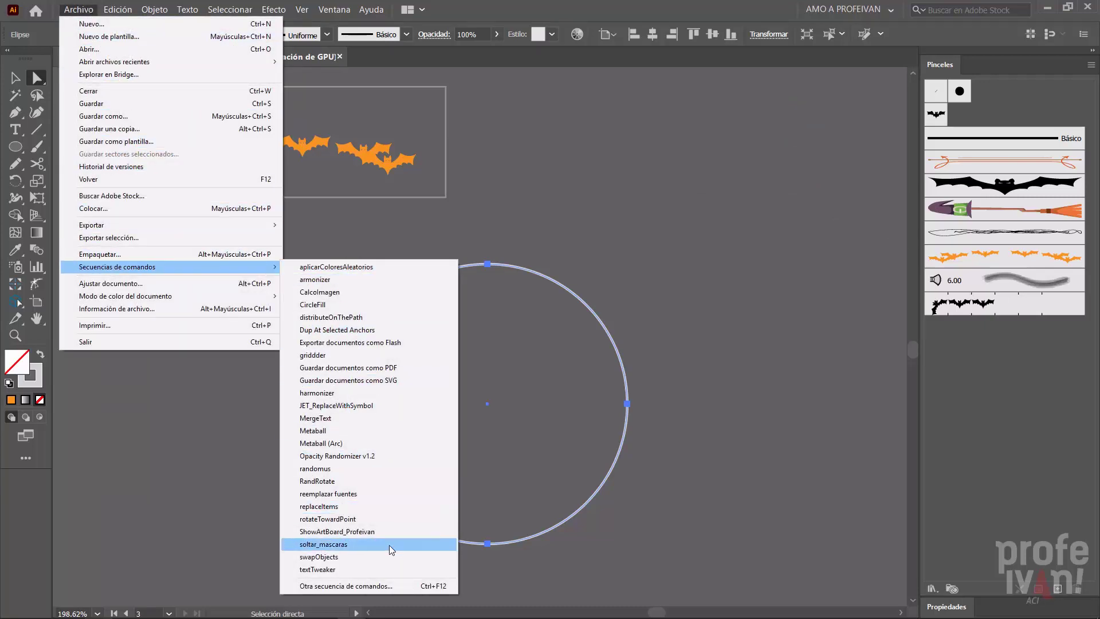
click(369, 586)
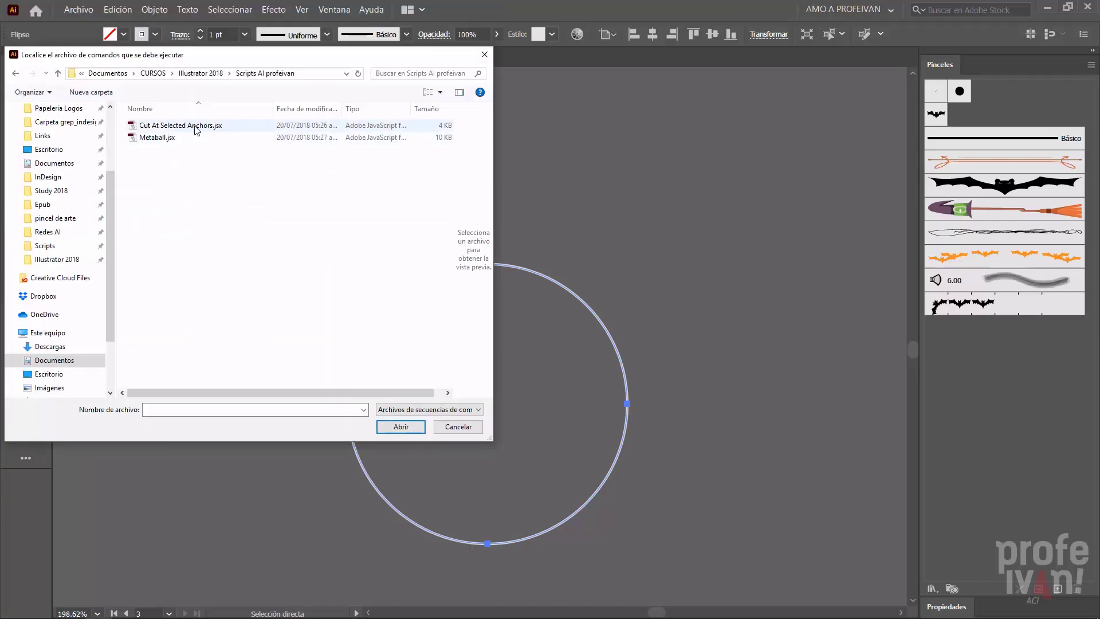
click(184, 125)
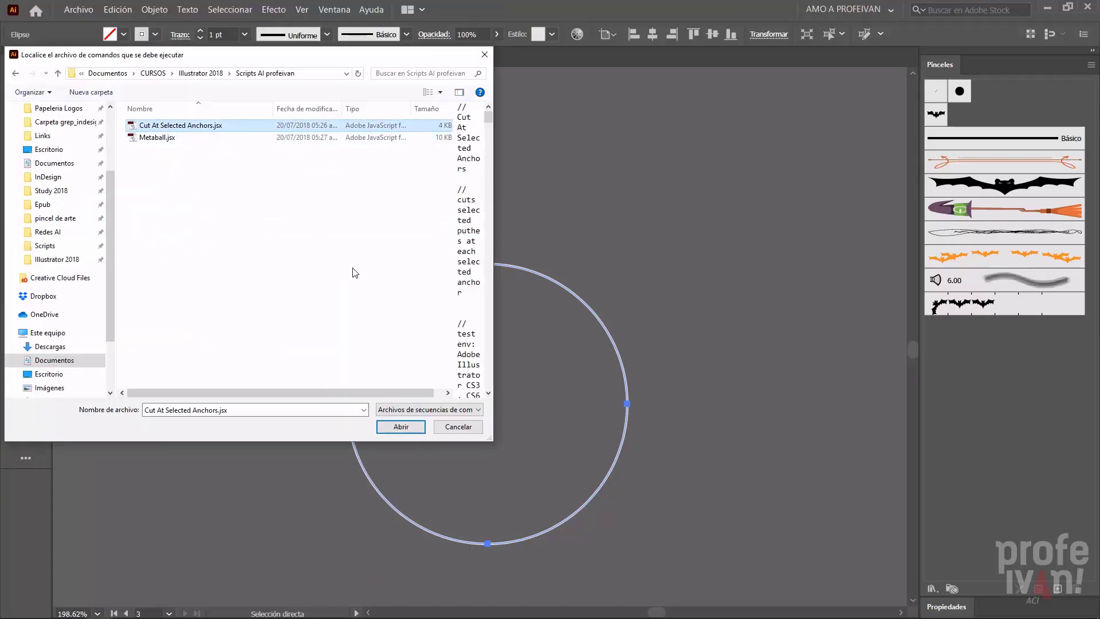
click(419, 426)
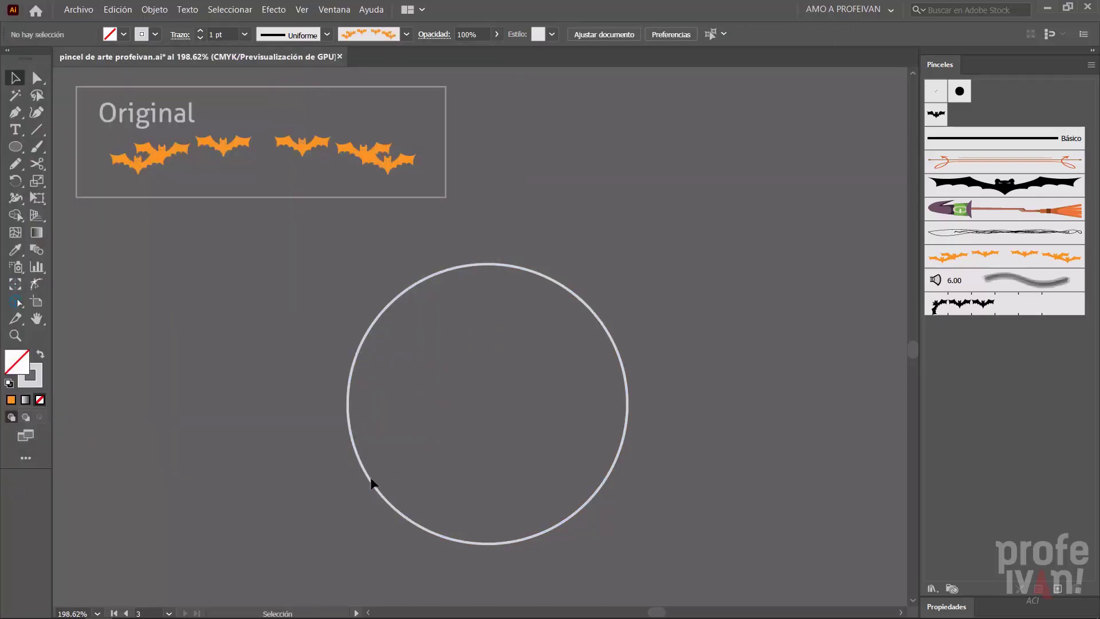
- Pull the circle's lower-left and upper-right arcs outward and undo both moves
drag(370, 483, 325, 498)
drag(570, 295, 610, 268)
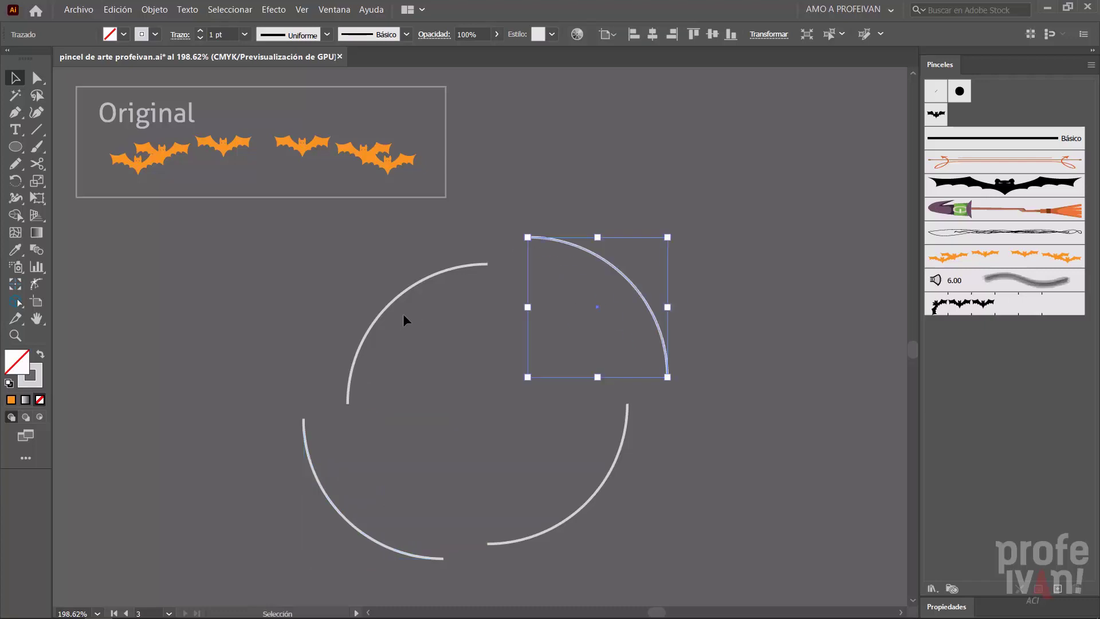
key(ctrl+z)
key(ctrl+z)
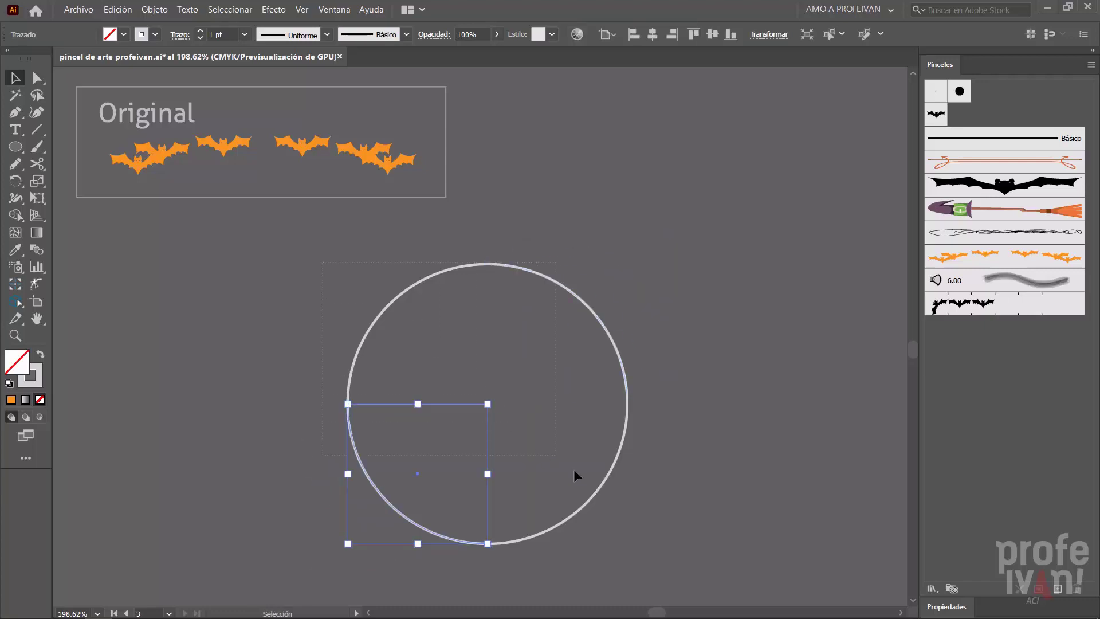
- Select all four quarter arcs of the circle and apply the orange Murciélago art brush to them
key(ctrl+a)
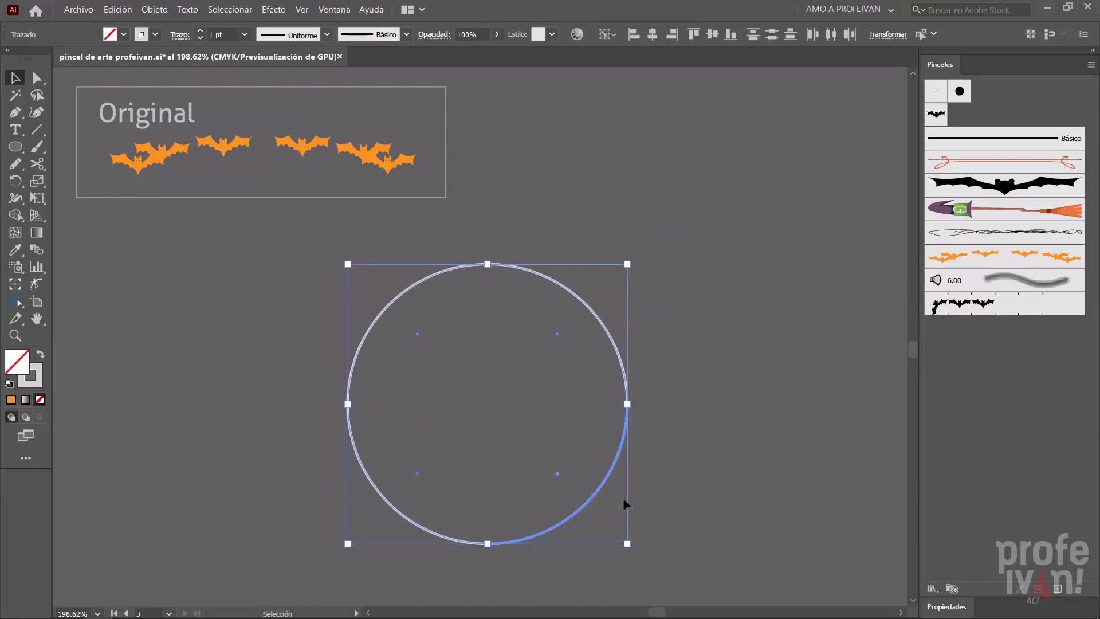
click(990, 252)
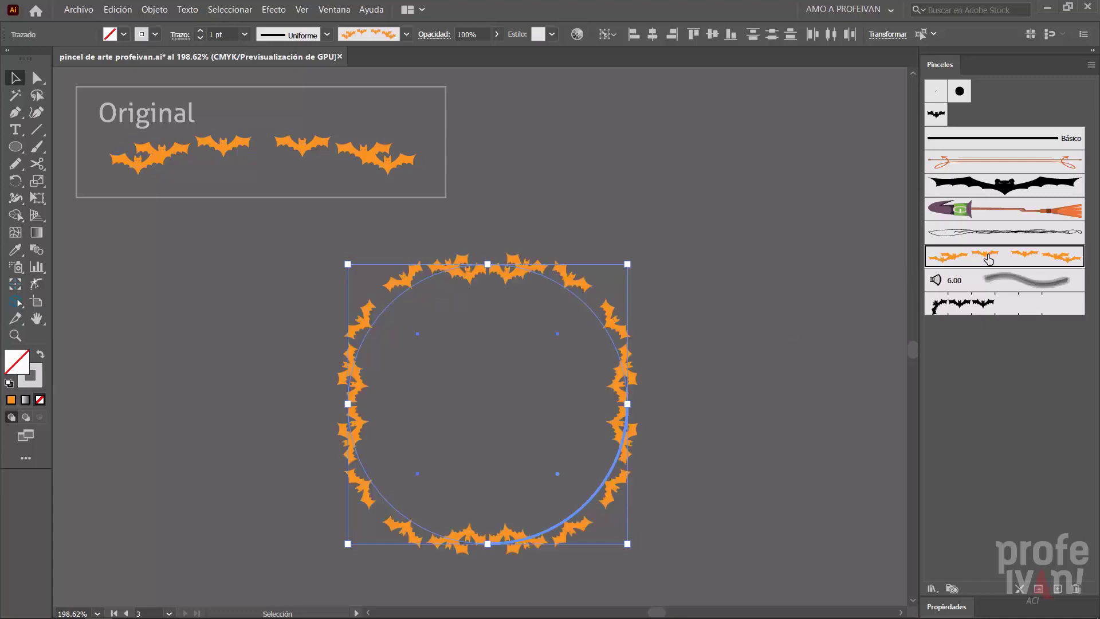
- Try a Transformar effect on the upper-right arc with horizontal and vertical scale set to 80%
click(771, 249)
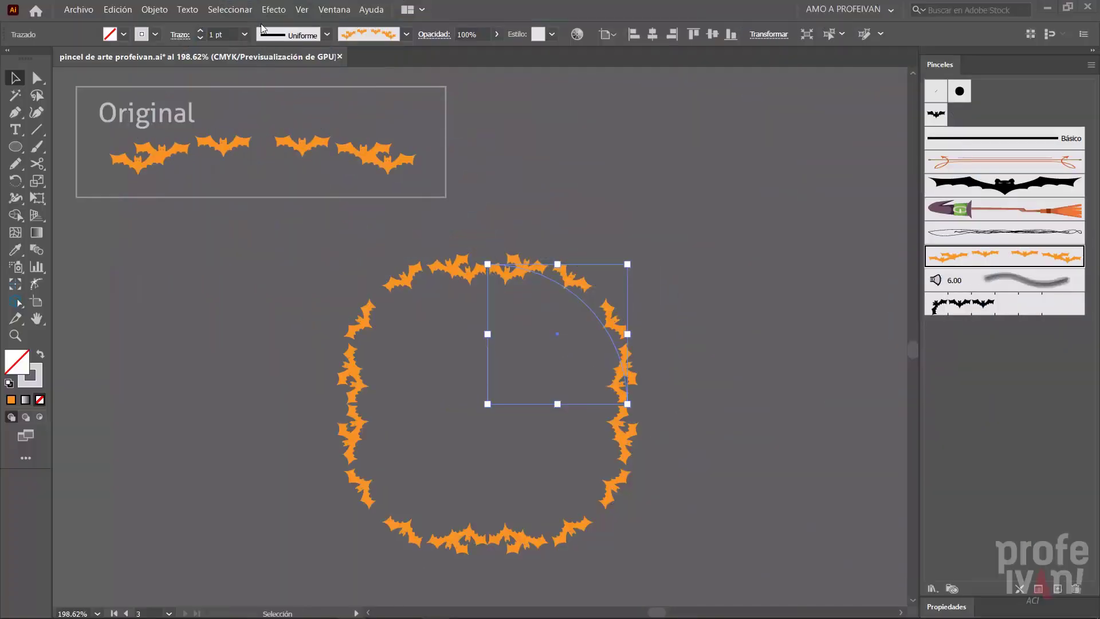
click(274, 10)
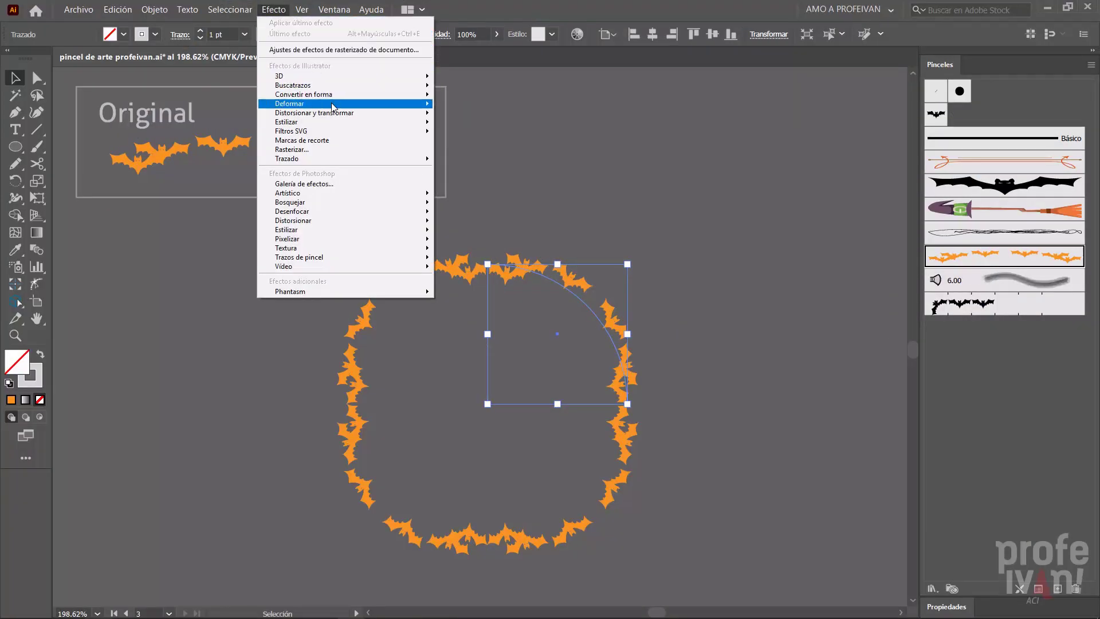
mouse_move(344, 113)
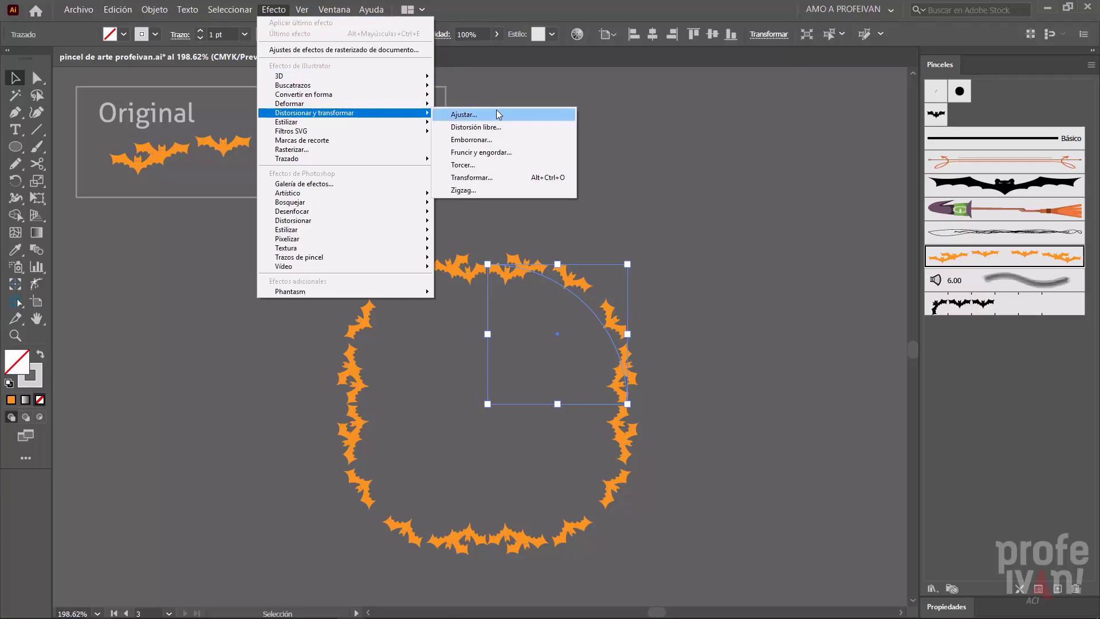
click(504, 177)
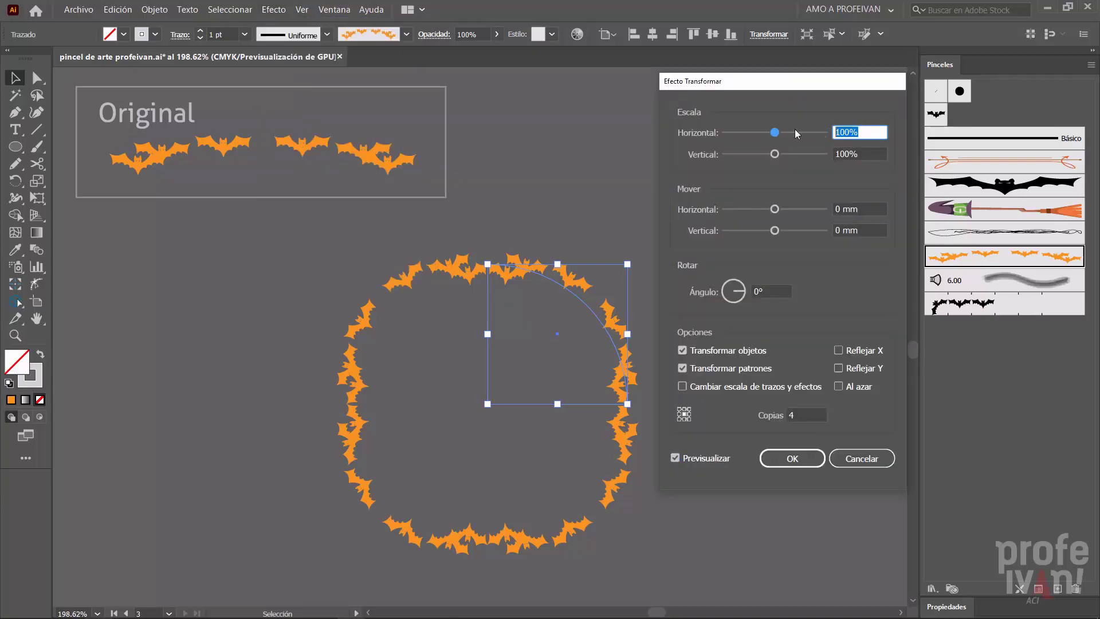
text(80)
key(Tab)
text(80)
key(Tab)
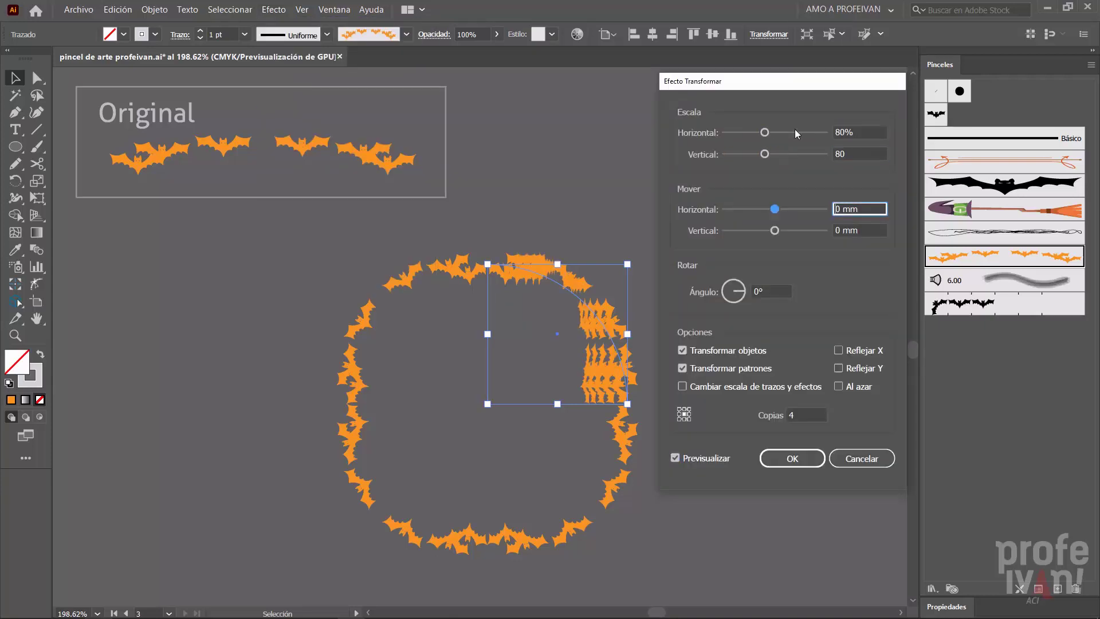
- Try offsetting the arc's transformed copies by 8.1139 mm horizontally and -11.6417 mm vertically
key(Tab)
key(Tab)
click(786, 209)
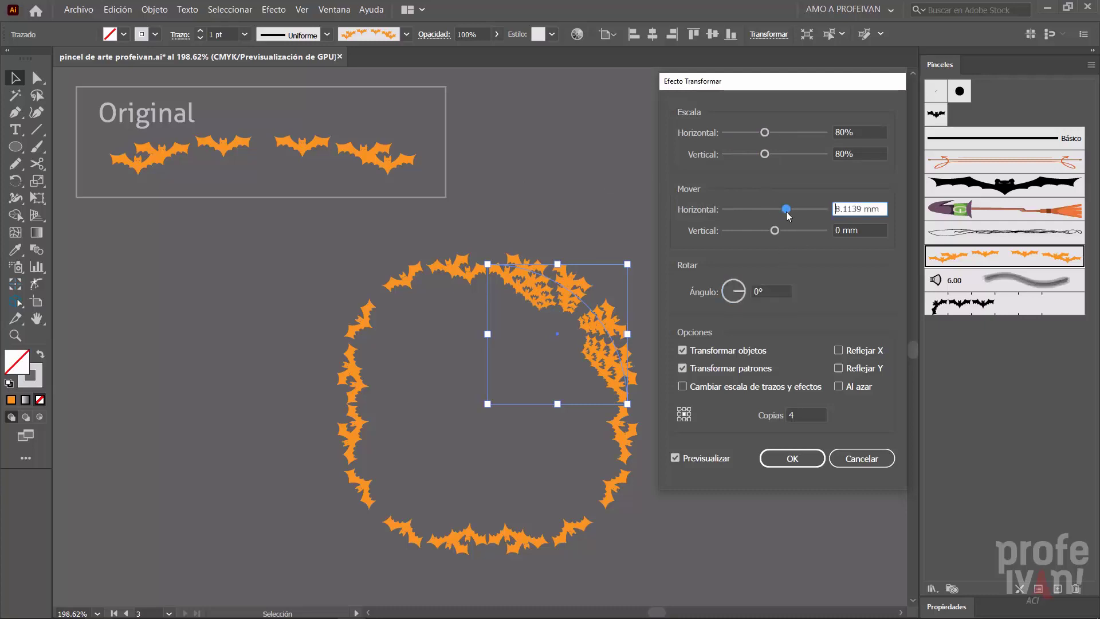
click(757, 231)
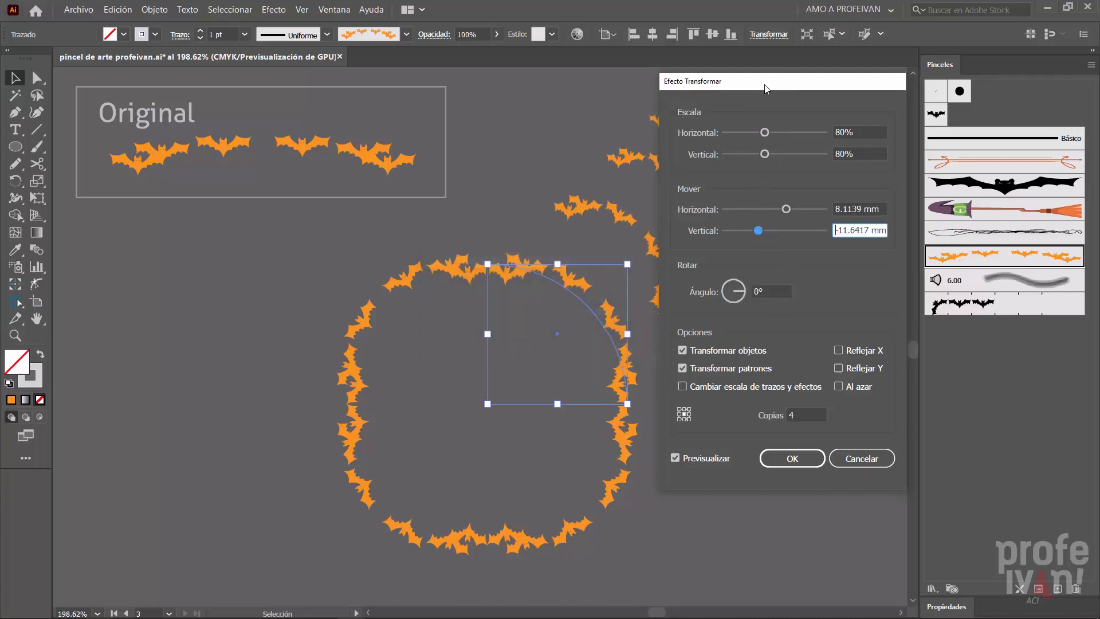
- Try rotating the arc's transformed copies by 40° and discard the Transformar effect
click(775, 289)
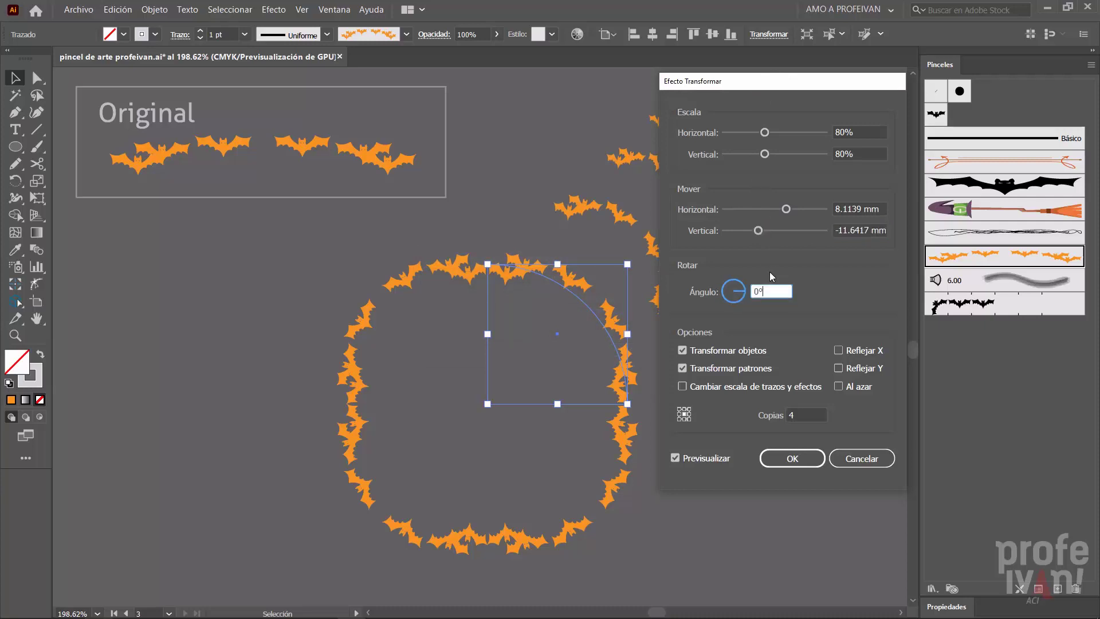
key(Up)
key(Up)
key(Up)
key(Up)
key(Up)
key(Up)
key(Up)
key(Up)
key(Up)
key(Up)
key(Up)
key(Up)
key(Up)
key(Up)
key(Up)
key(Up)
key(Up)
key(Up)
key(Up)
key(Up)
key(Up)
key(Up)
key(Up)
key(Up)
key(Up)
key(Up)
key(Up)
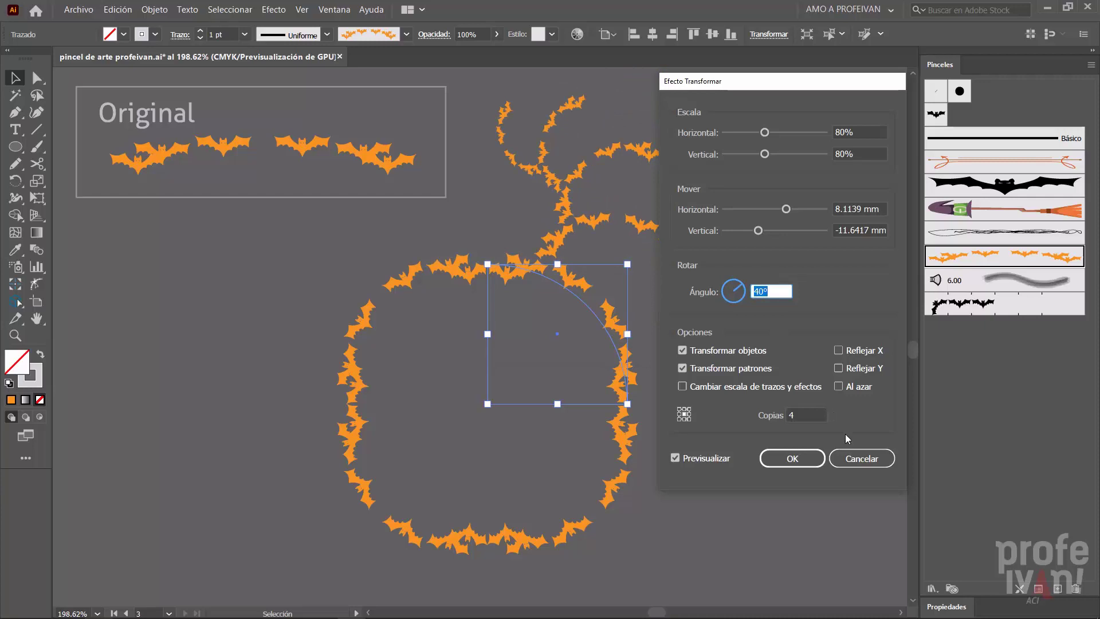
click(779, 291)
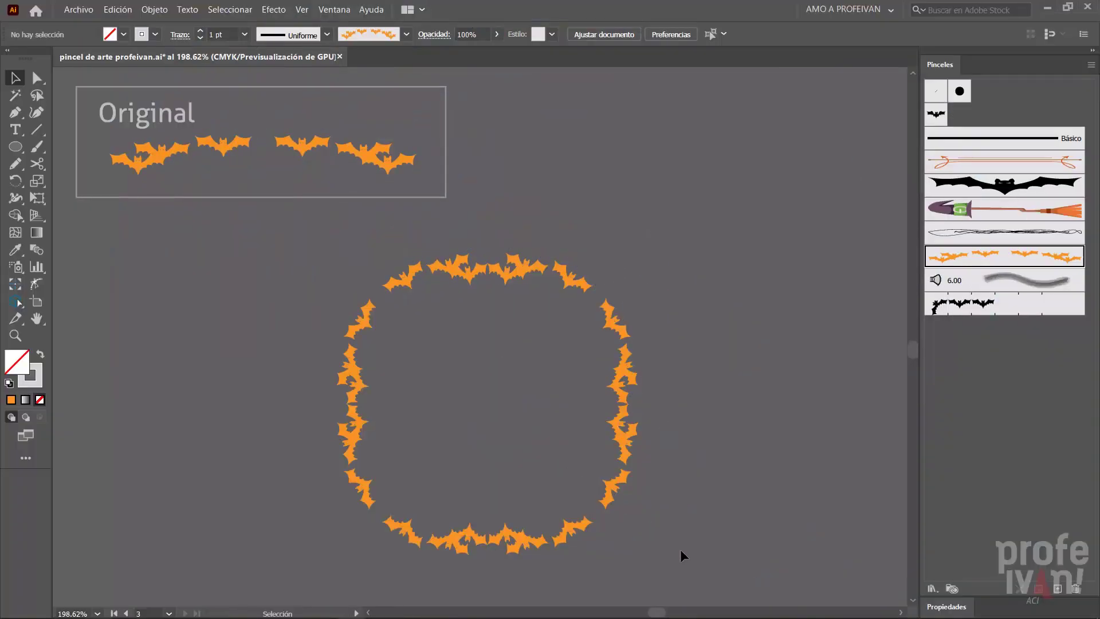
- Group the four bat-brushed arcs of the circle
click(580, 522)
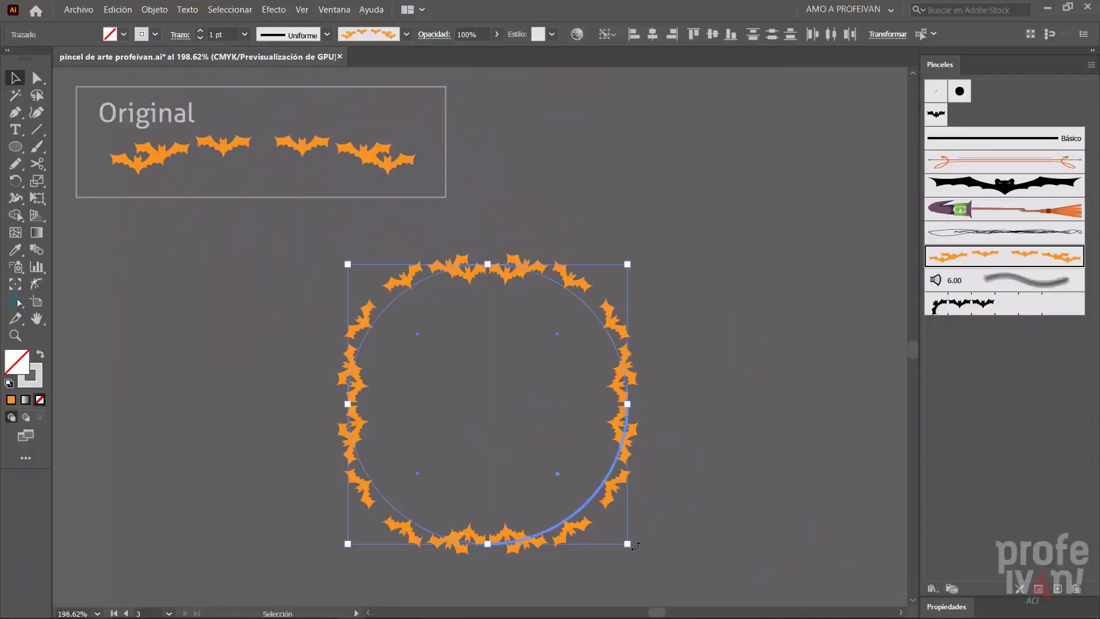
click(163, 13)
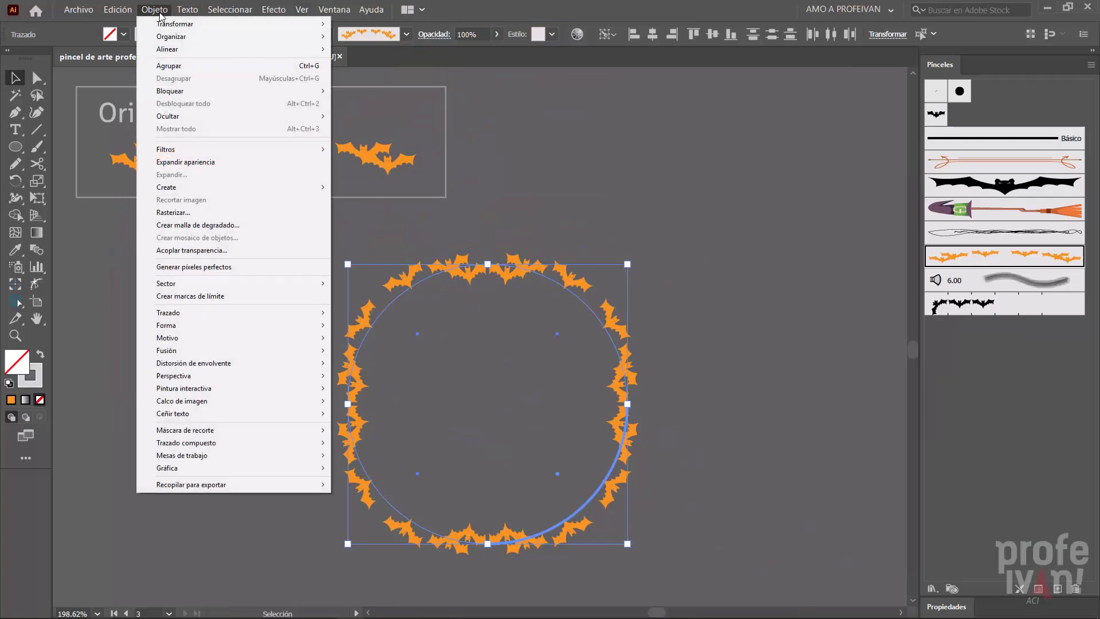
click(182, 66)
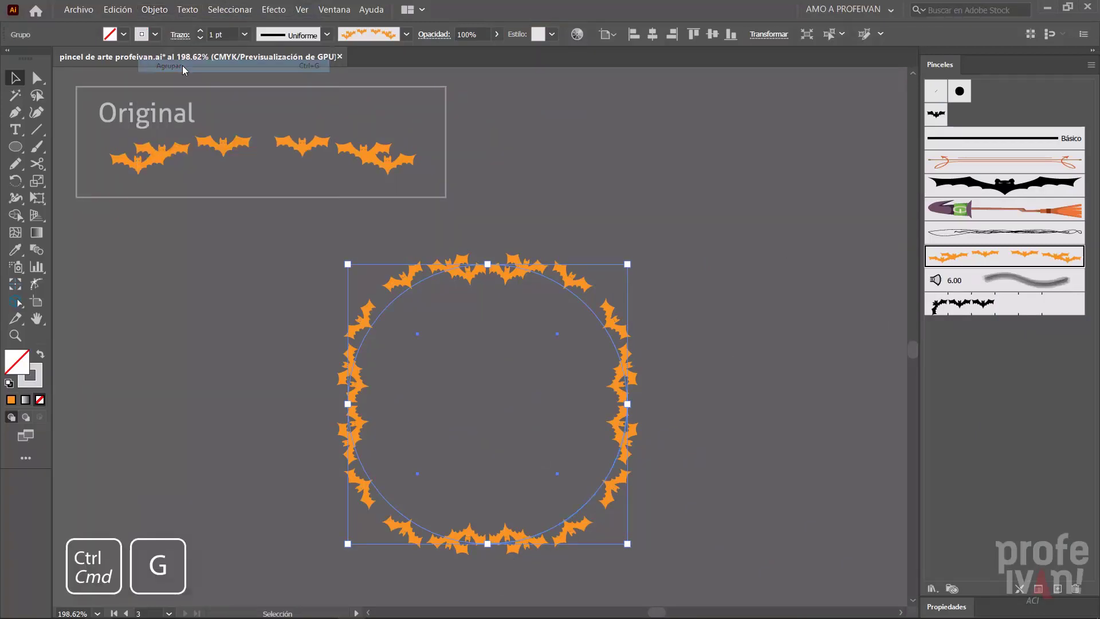
- Start a Transformar effect on the grouped arcs with 100% horizontal scale and 4 copies
click(273, 10)
mouse_move(324, 113)
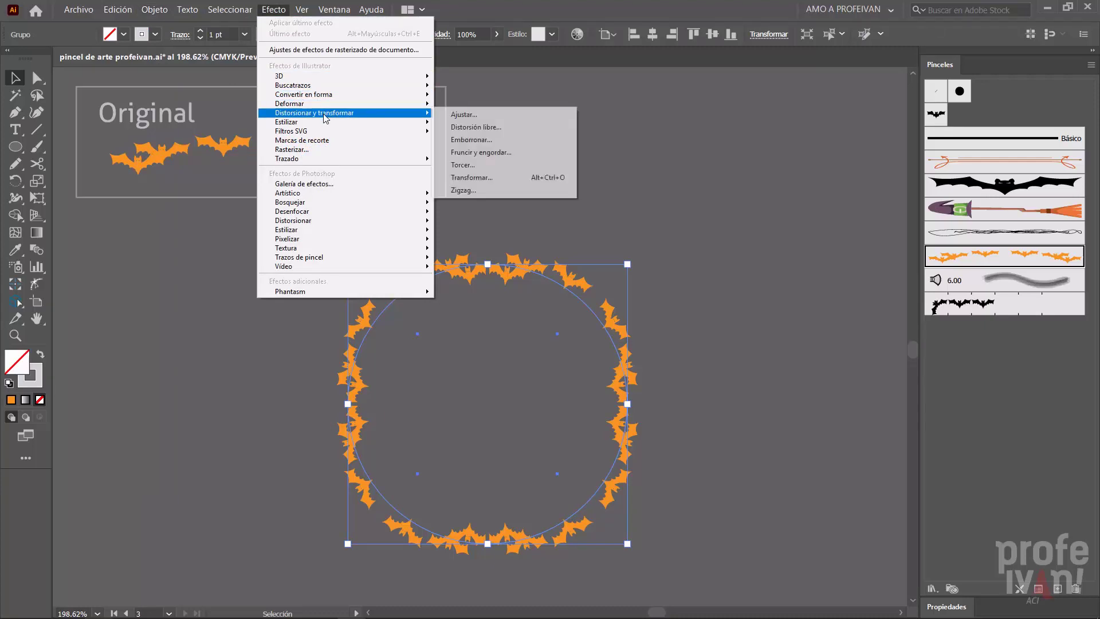
click(495, 177)
text(100)
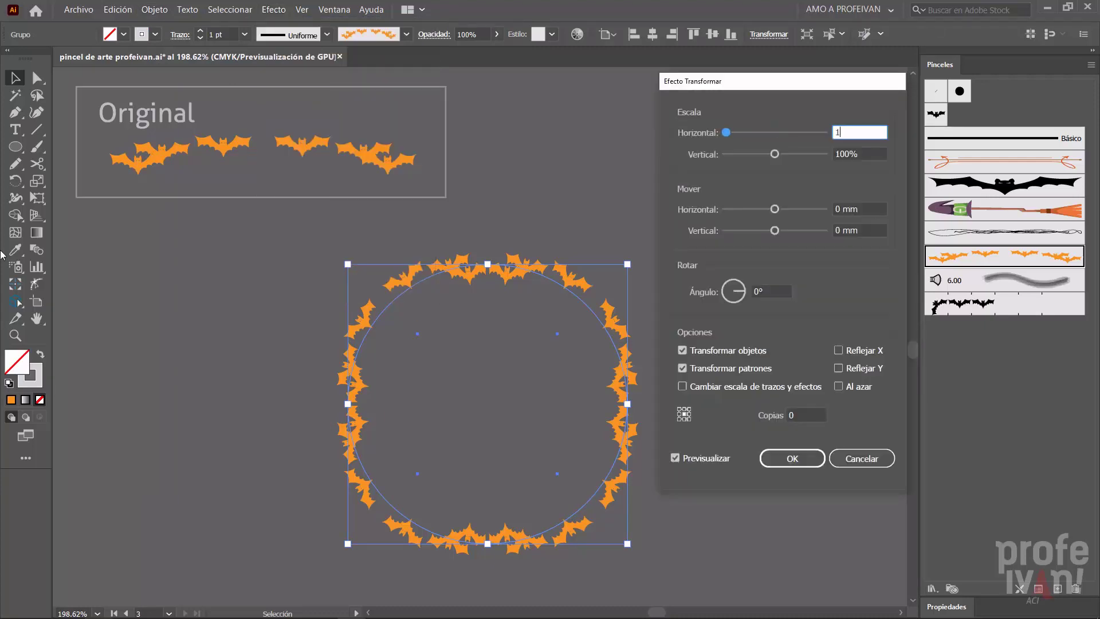
key(Tab)
click(814, 414)
key(BackSpace)
text(4)
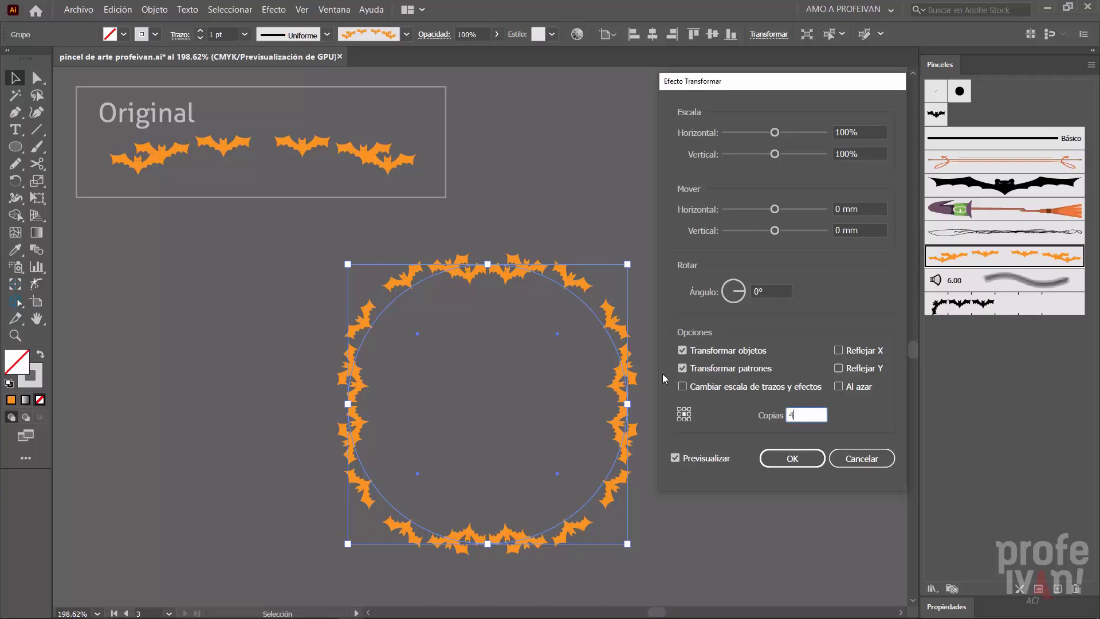
key(Tab)
- Set the effect's horizontal and vertical scale to 95%
click(861, 131)
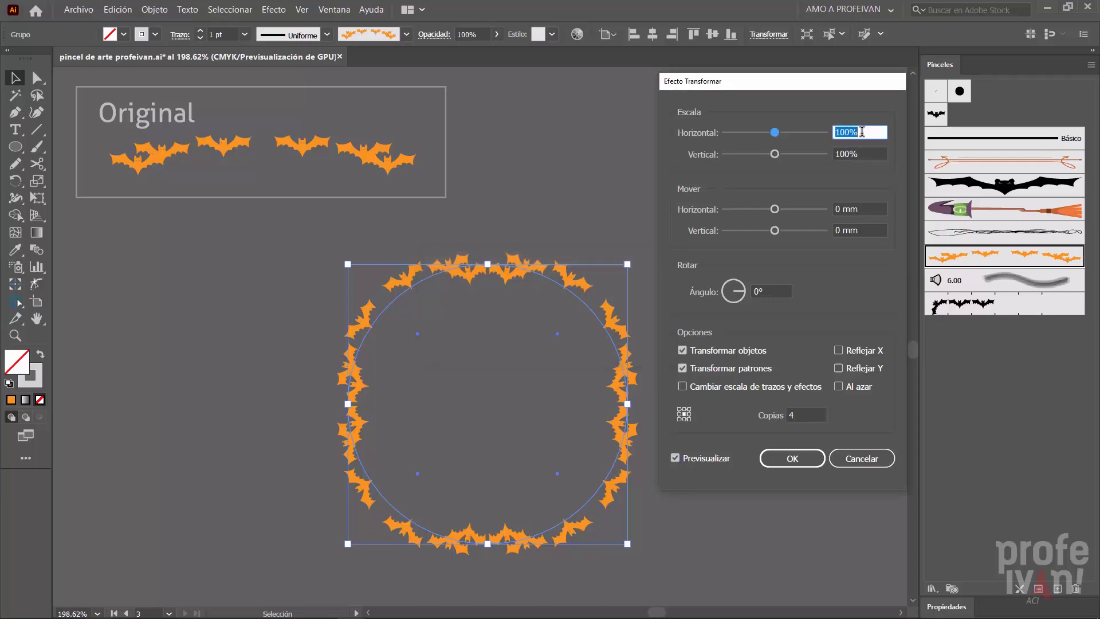
text(95)
key(Tab)
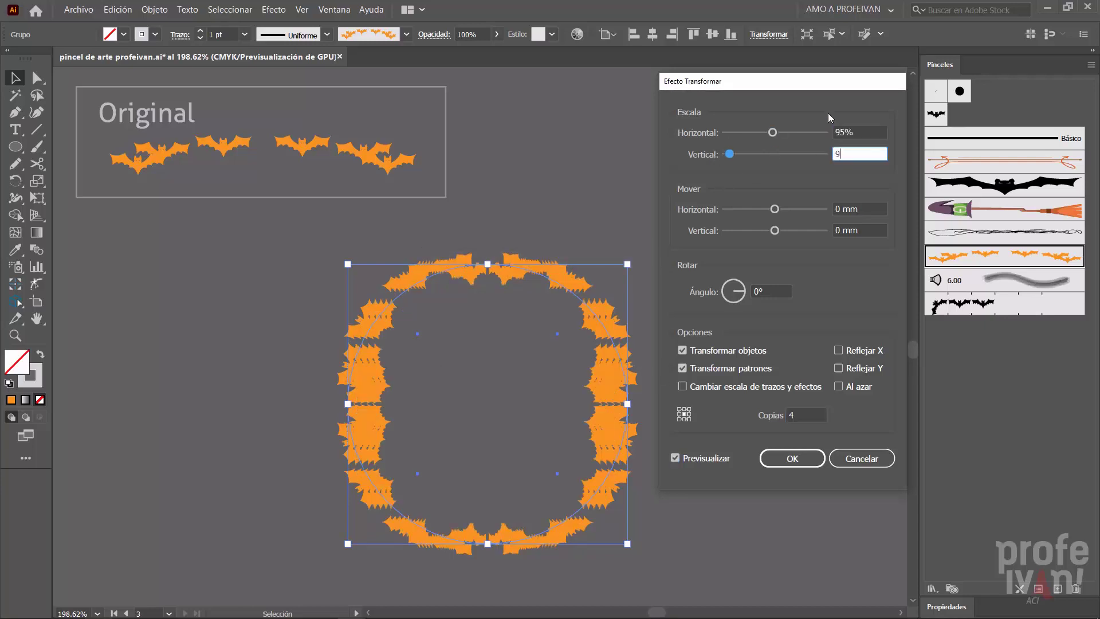
text(95)
key(Tab)
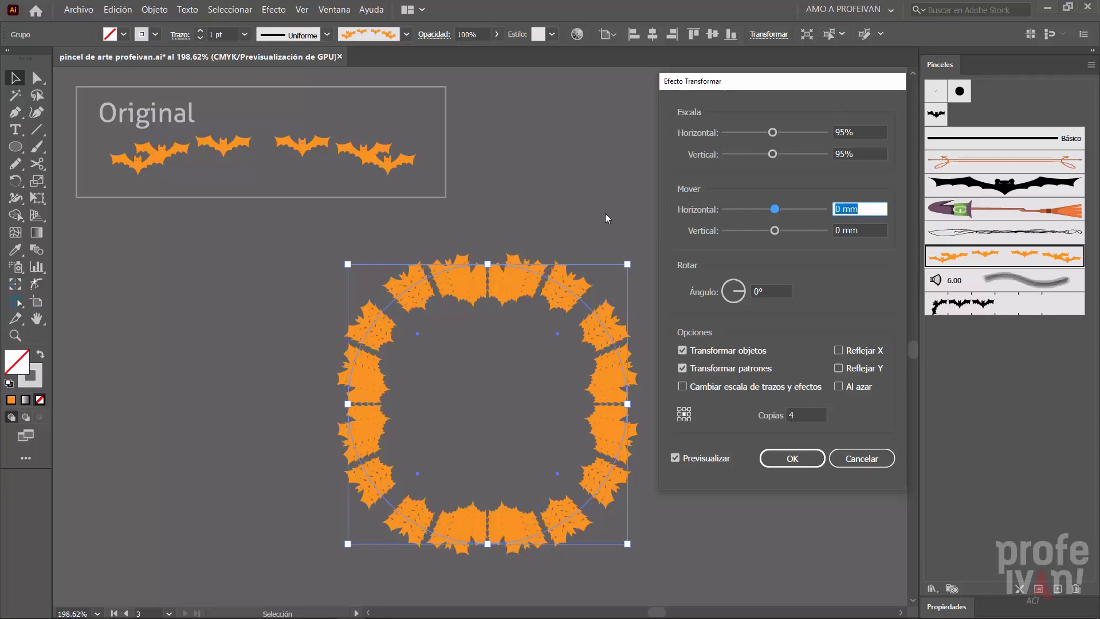
- Set the rotation angle of the group's transformed copies to 12°
click(772, 293)
key(Up)
key(Up)
key(Up)
key(Up)
key(Up)
key(Up)
key(Up)
key(Up)
key(Up)
key(Up)
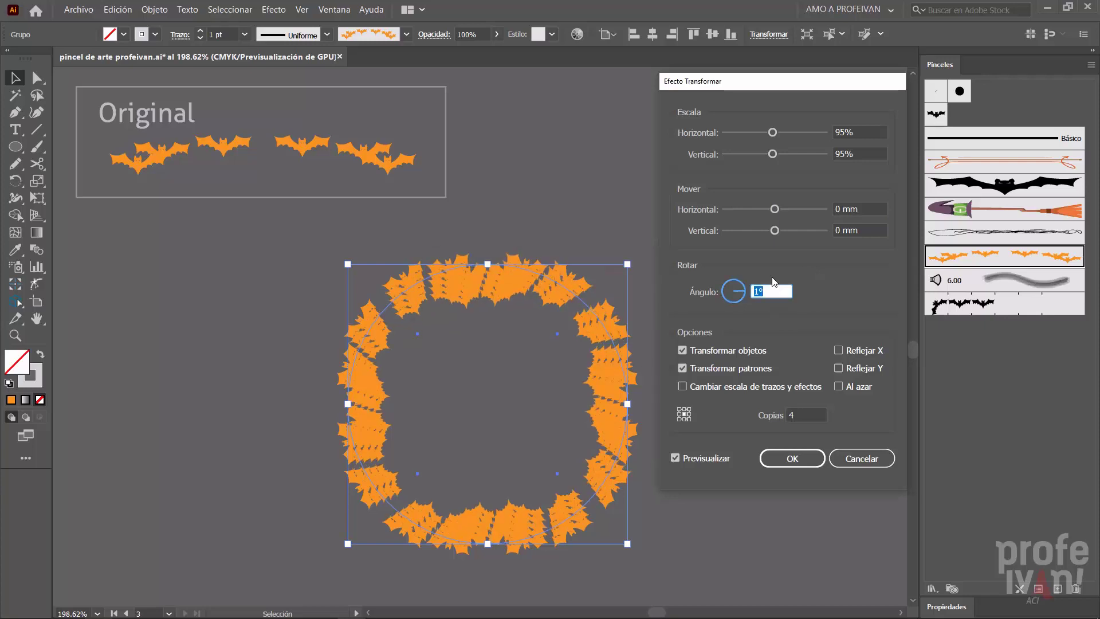
key(Up)
key(Up)
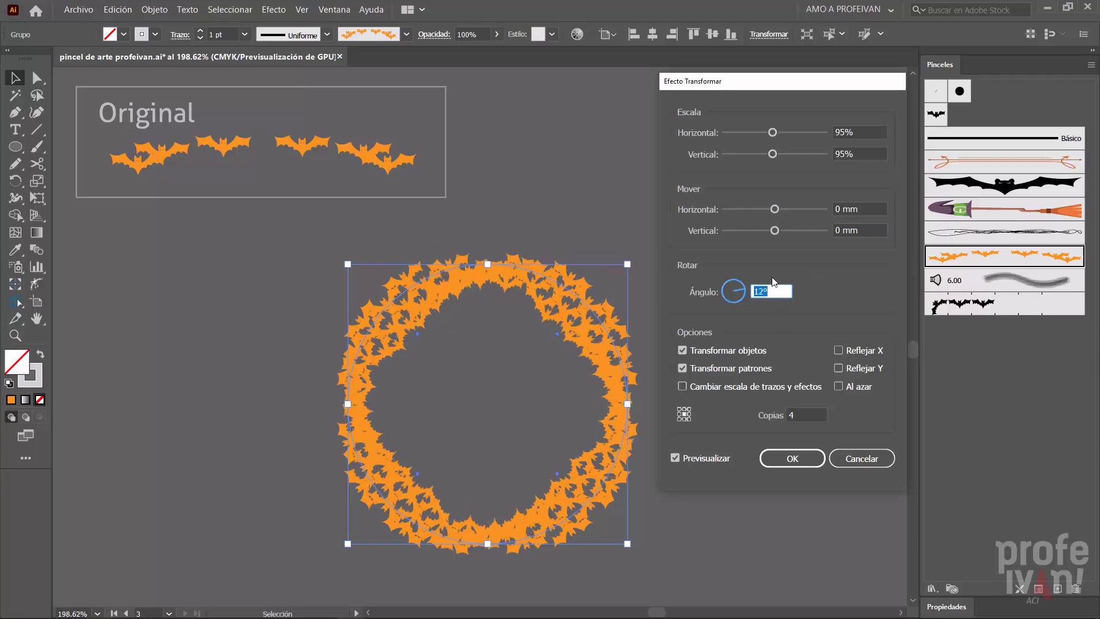
- Raise the number of copies in the group's Transformar effect to 8
click(810, 414)
key(Up)
key(Up)
key(Up)
key(Up)
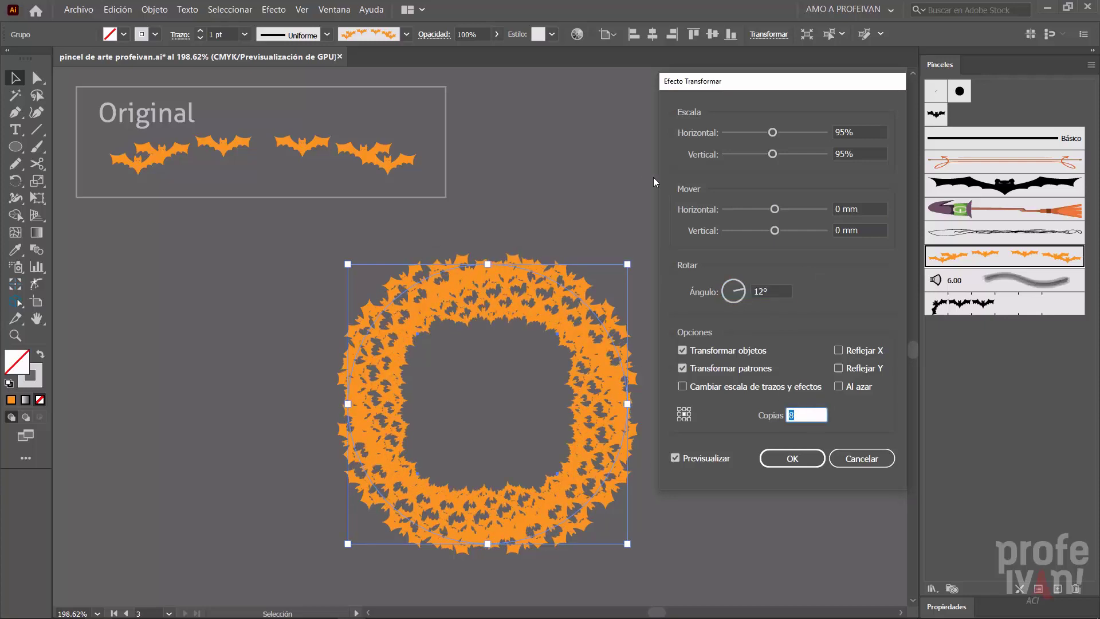
- Reduce the effect's scale to 78% horizontally and 84% vertically and apply it to the group
key(Tab)
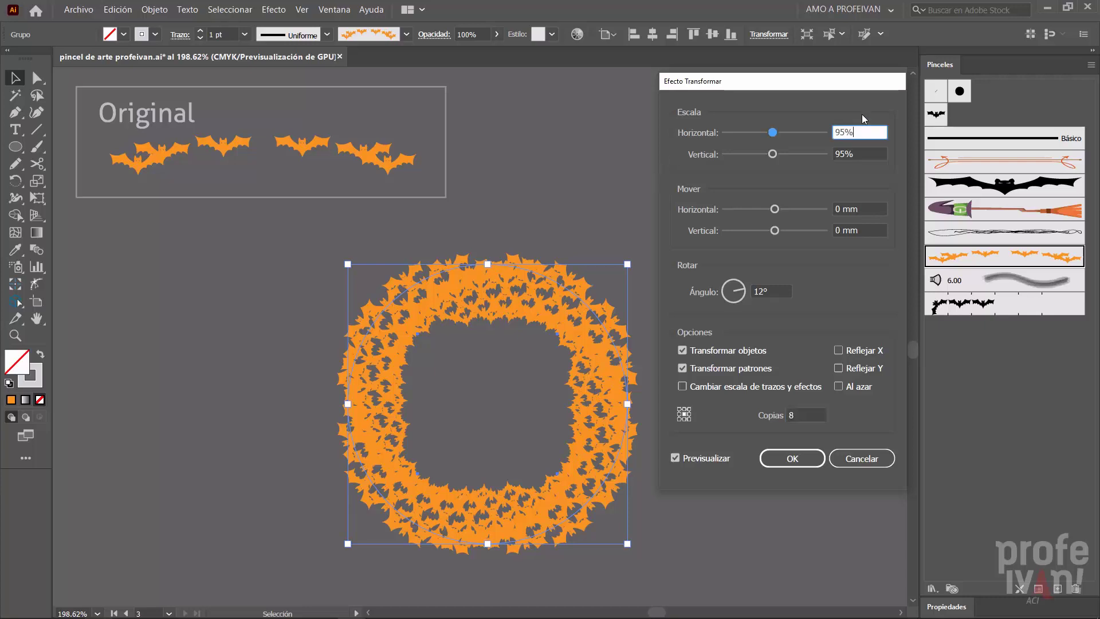
key(Down)
key(Down)
key(Down)
key(Down)
key(Down)
key(Down)
key(Down)
key(Down)
key(Down)
key(Down)
key(Down)
key(Down)
key(Down)
key(Down)
key(Down)
key(Down)
key(Down)
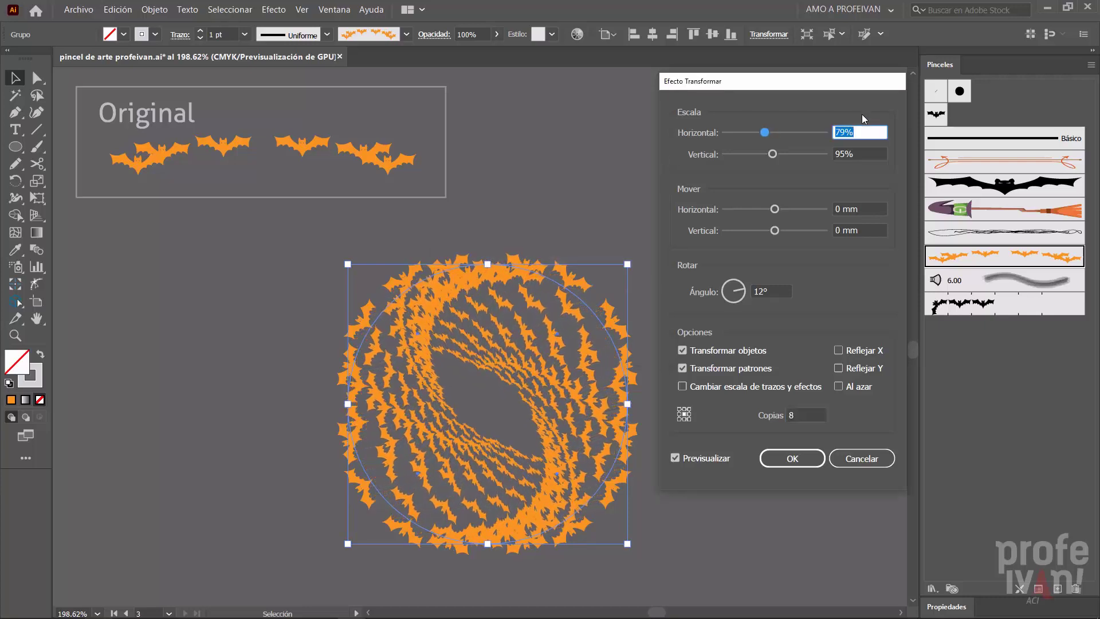
key(Tab)
key(Down)
key(Down)
key(Down)
key(Down)
key(Down)
key(Down)
key(Down)
key(Down)
key(Down)
key(Down)
key(Down)
key(Down)
key(Down)
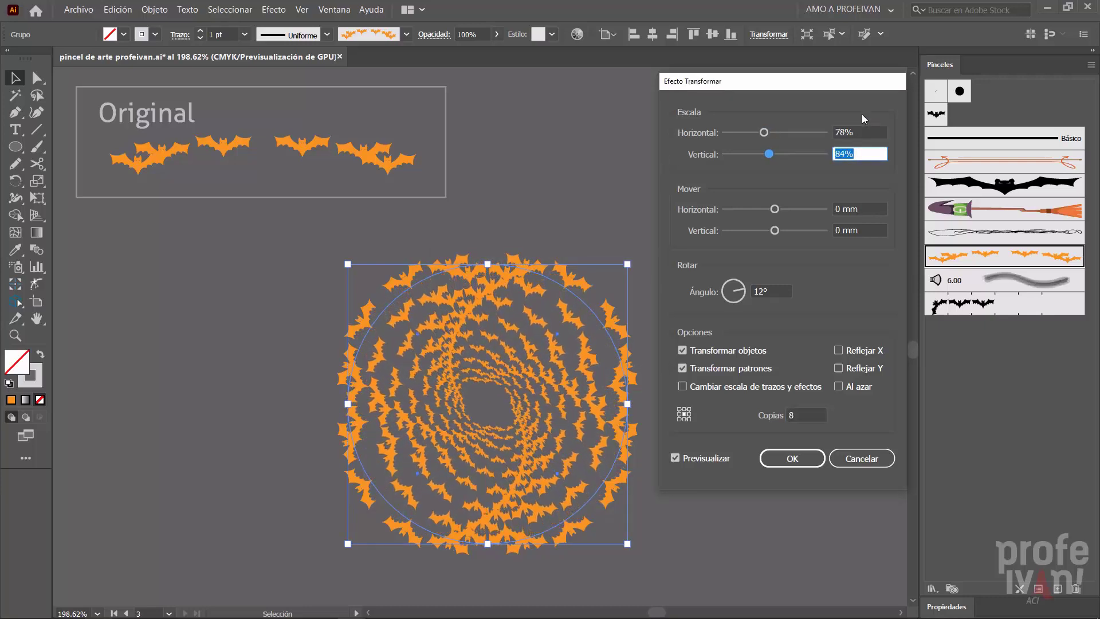
click(791, 458)
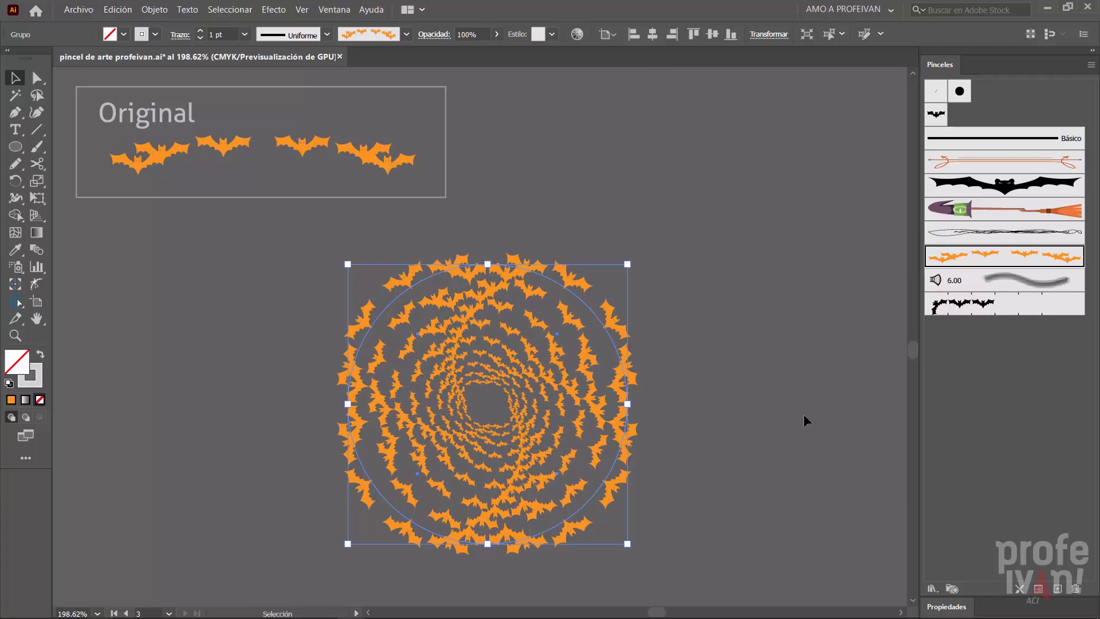
- Recolor the leftmost bat of the original blend with a dark red fill
click(794, 409)
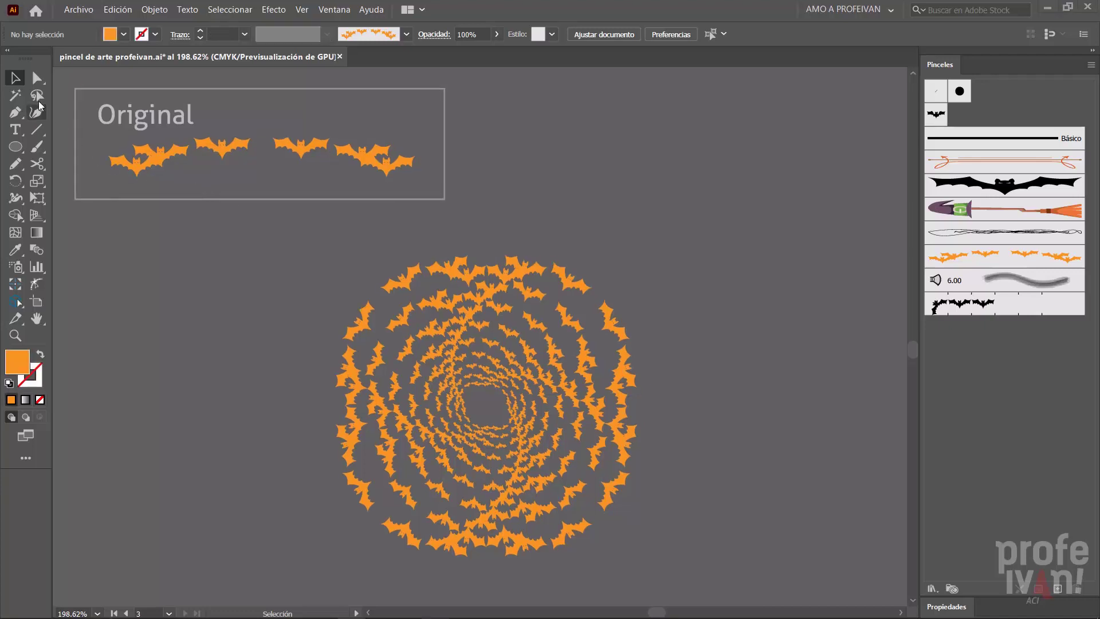
click(37, 78)
click(136, 169)
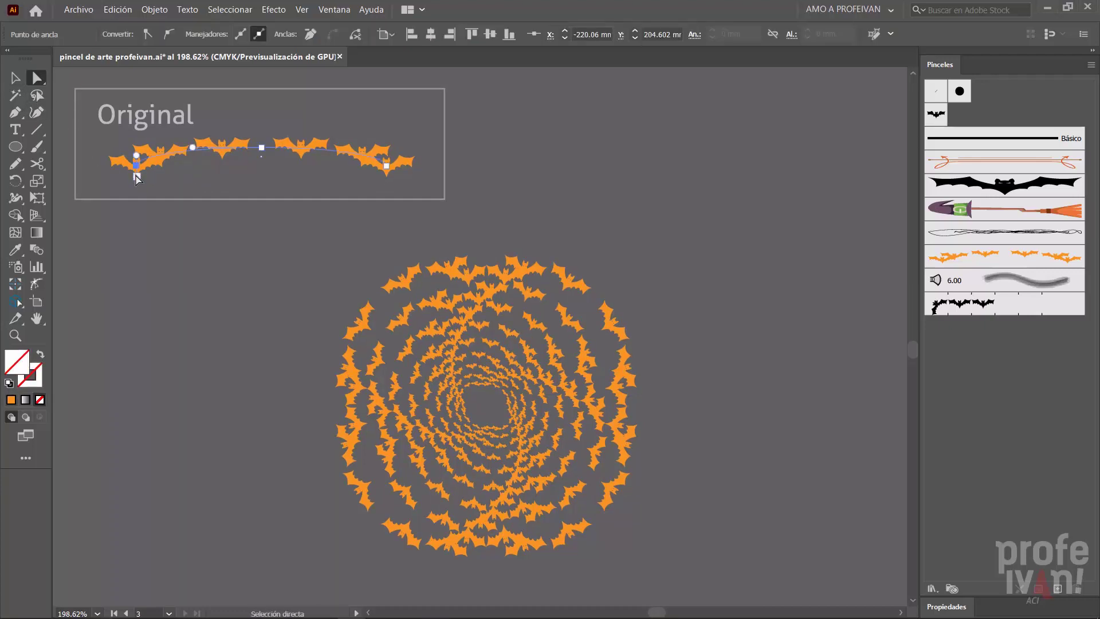
click(125, 164)
click(124, 35)
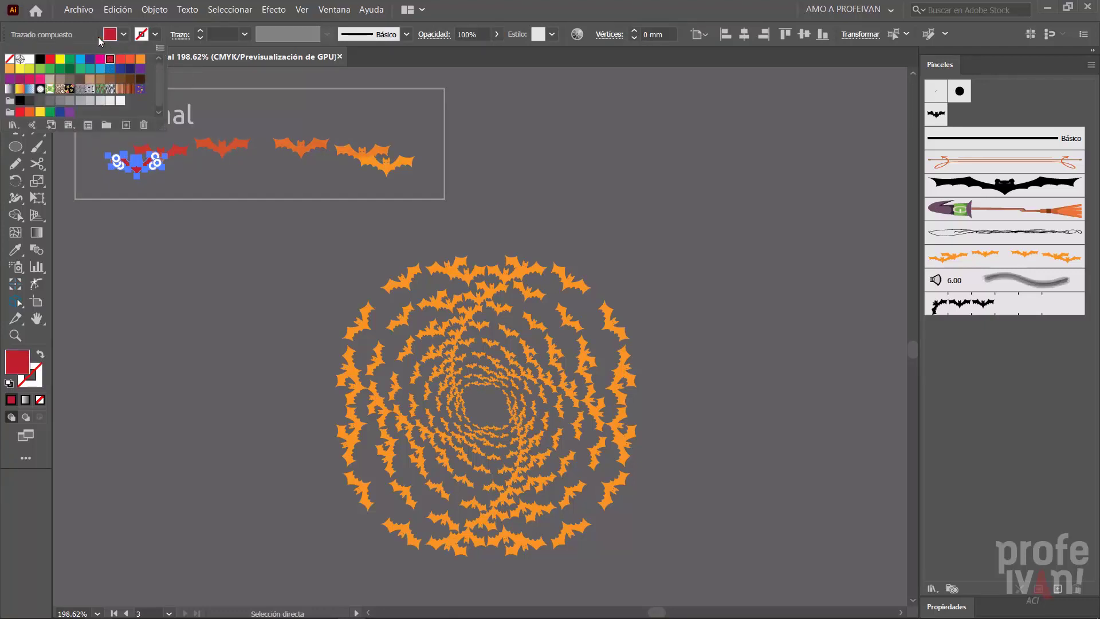
click(93, 38)
- Try the Normal blend mode on the red bat and return it to Superponer
click(422, 35)
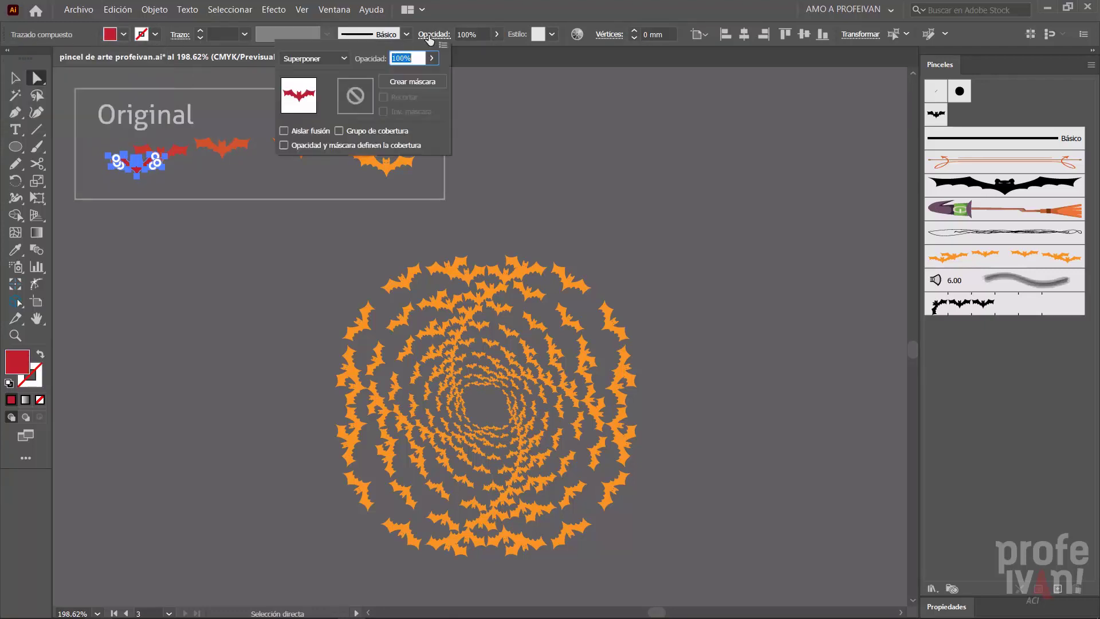
click(335, 57)
click(332, 71)
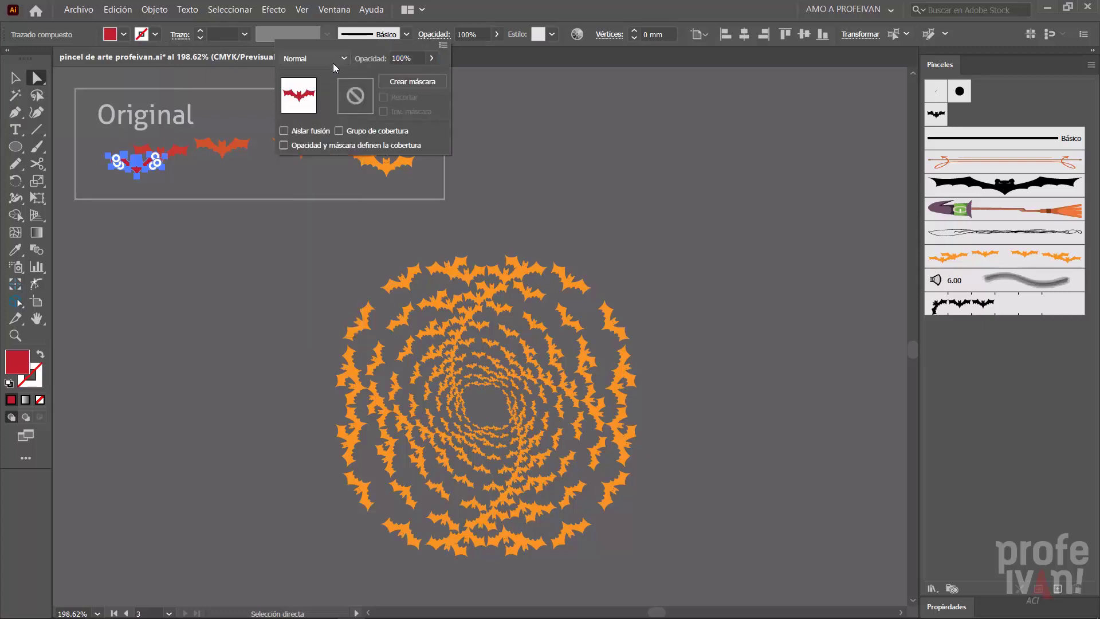
click(333, 59)
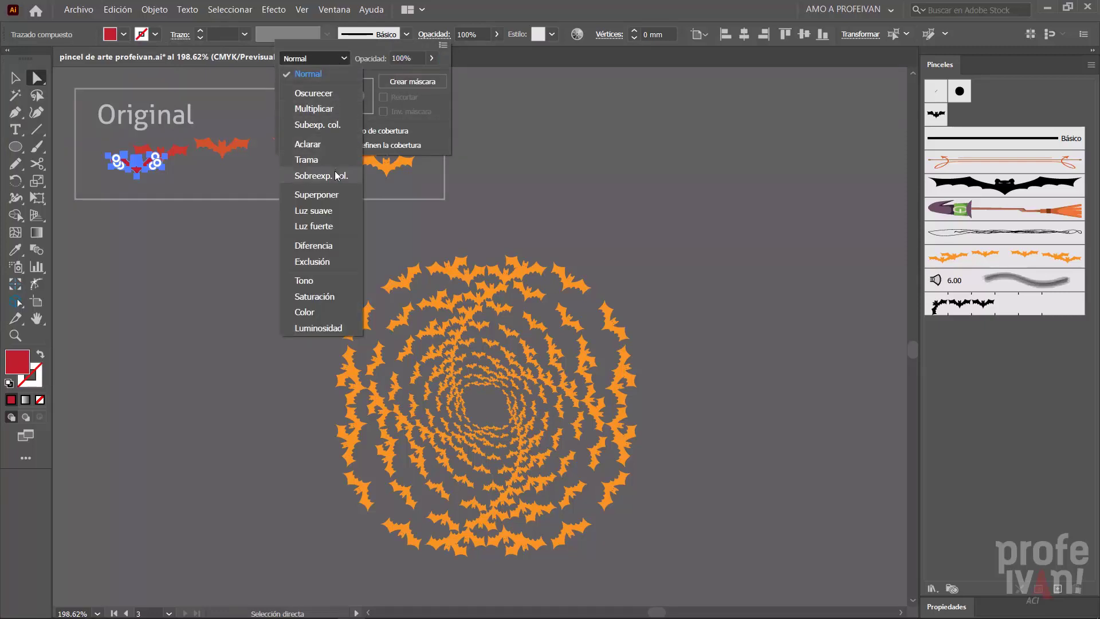
click(323, 194)
click(325, 206)
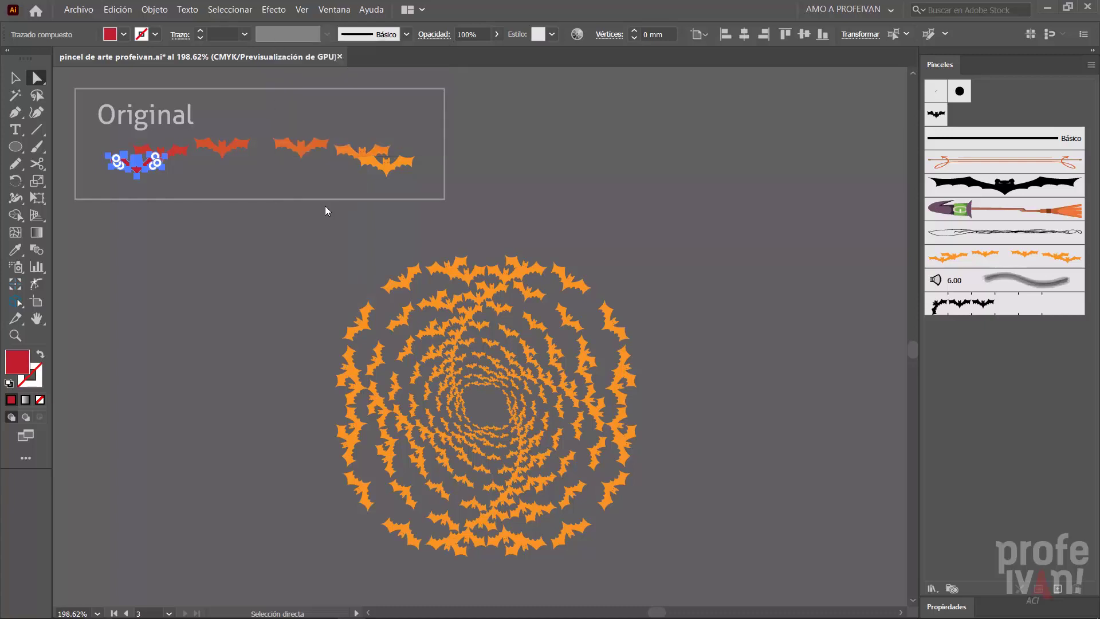
- Redefine the Murciélago art brush with the red-to-orange bat blend and apply the change to the existing strokes
click(15, 77)
click(228, 251)
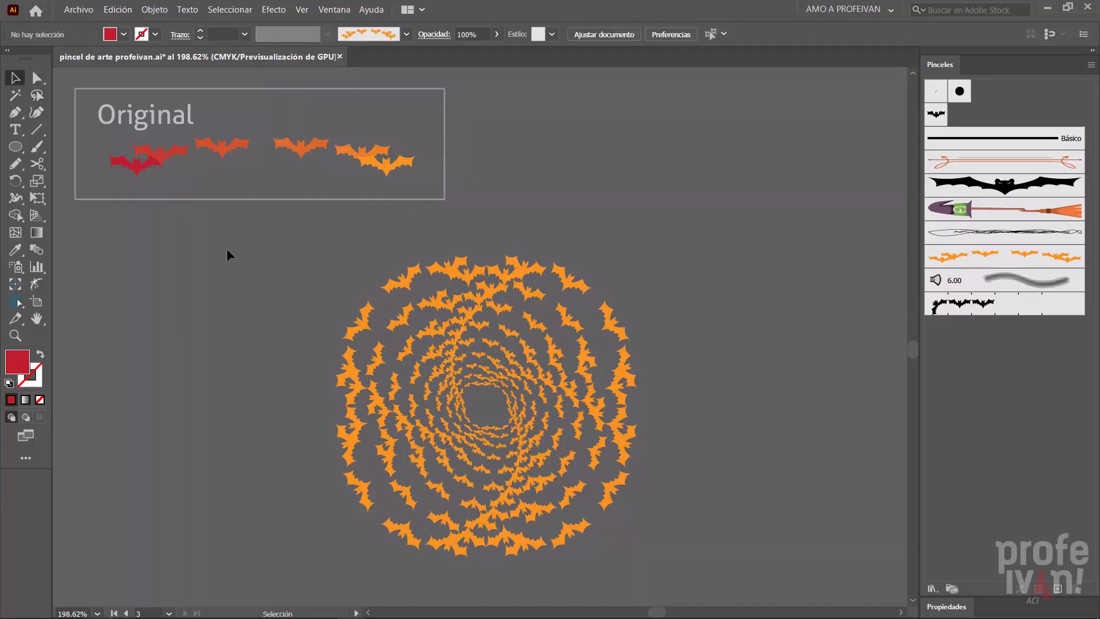
click(221, 147)
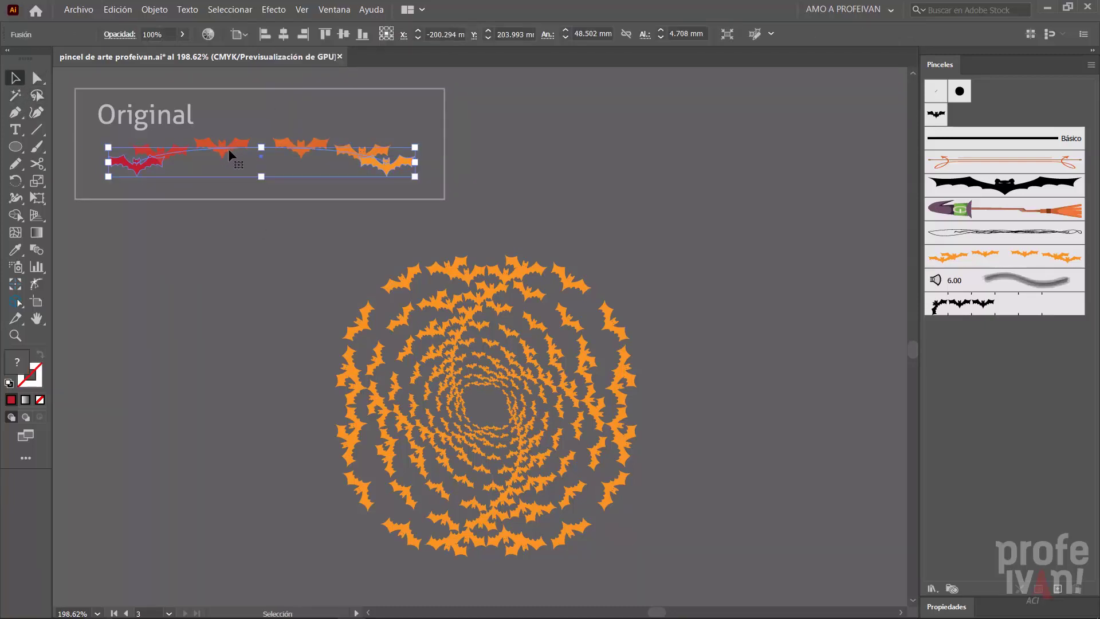
mouse_move(224, 145)
mouse_down()
mouse_move(909, 232)
mouse_move(967, 260)
mouse_up()
key(alt)
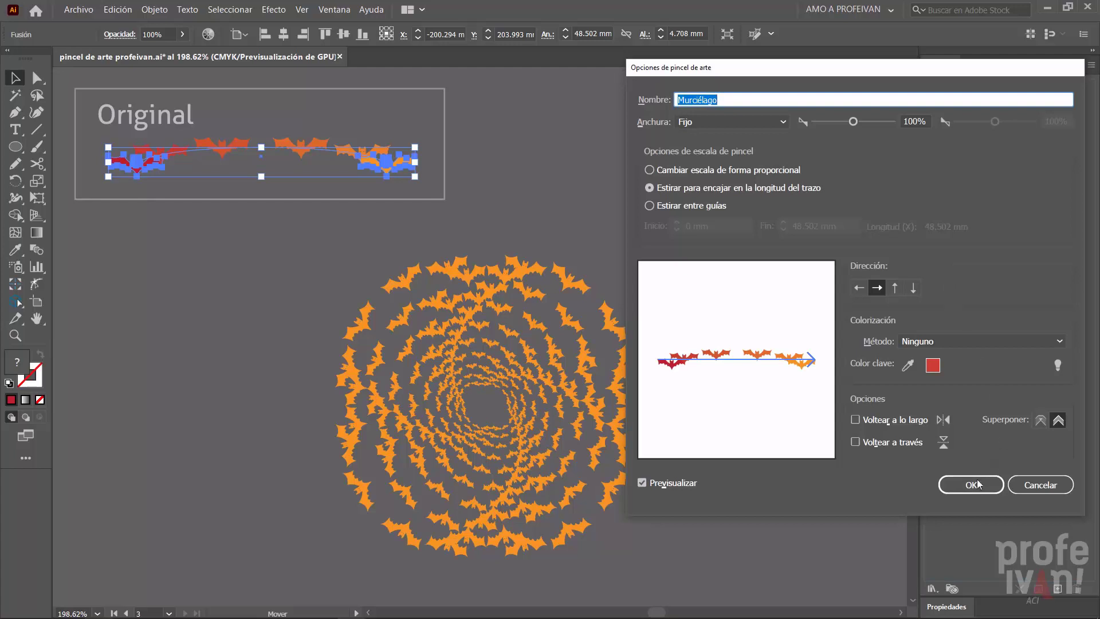
click(977, 484)
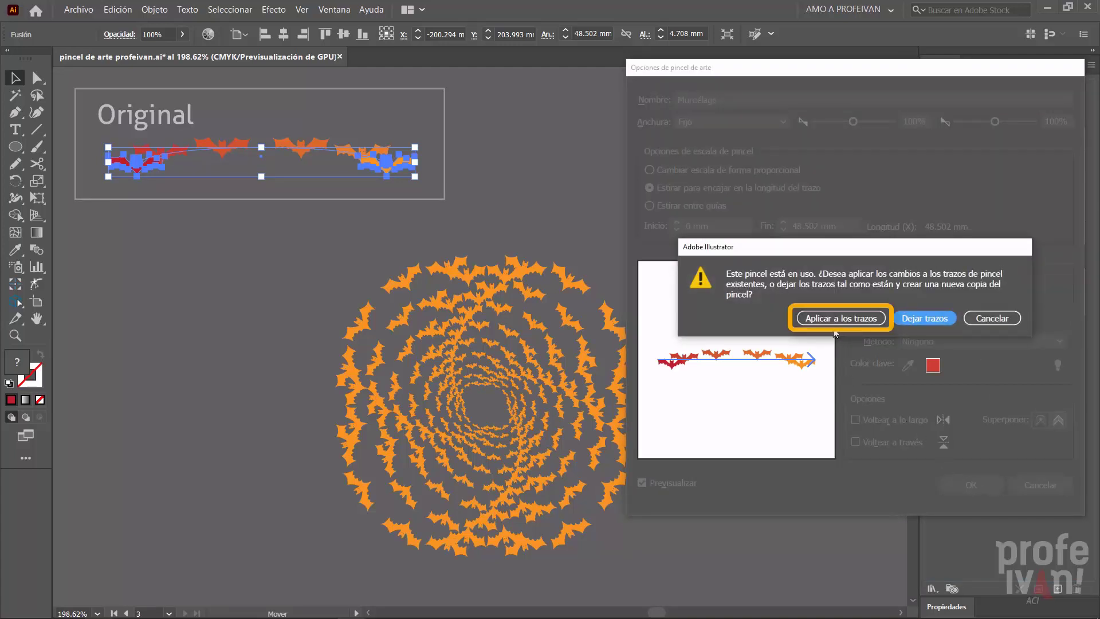
click(833, 321)
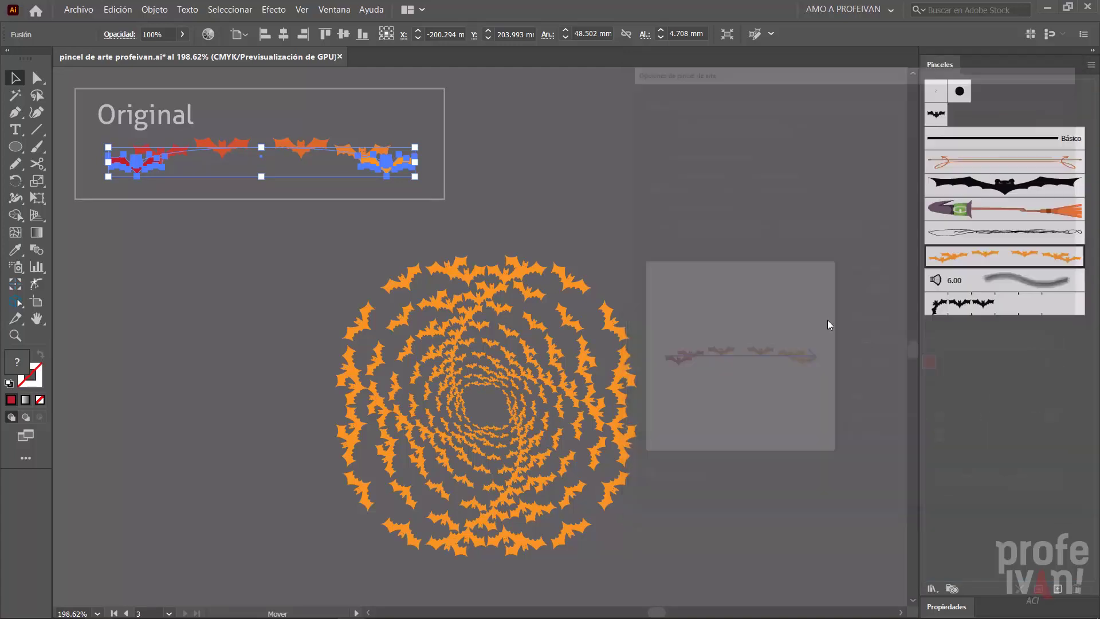
click(775, 329)
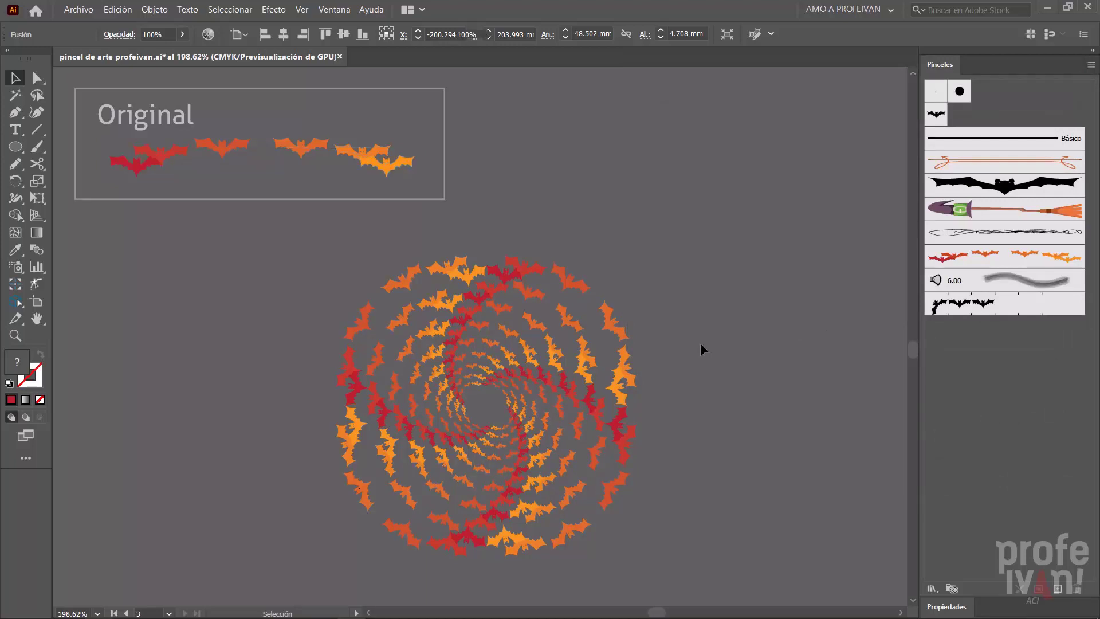